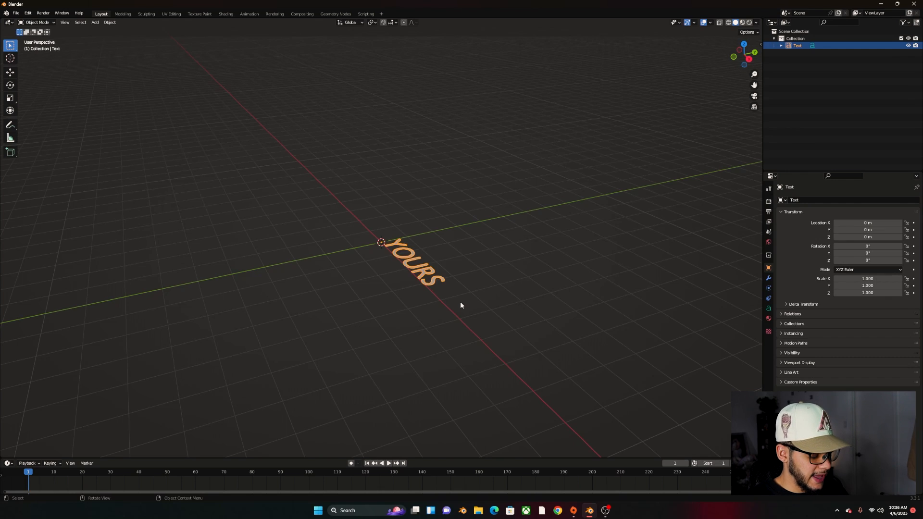
# Rotate the YOURS text 90° about the X axis so it stands upright.
pyautogui.press('r')
pyautogui.press('x')
pyautogui.press('9')
pyautogui.press('0')
pyautogui.press('Return')
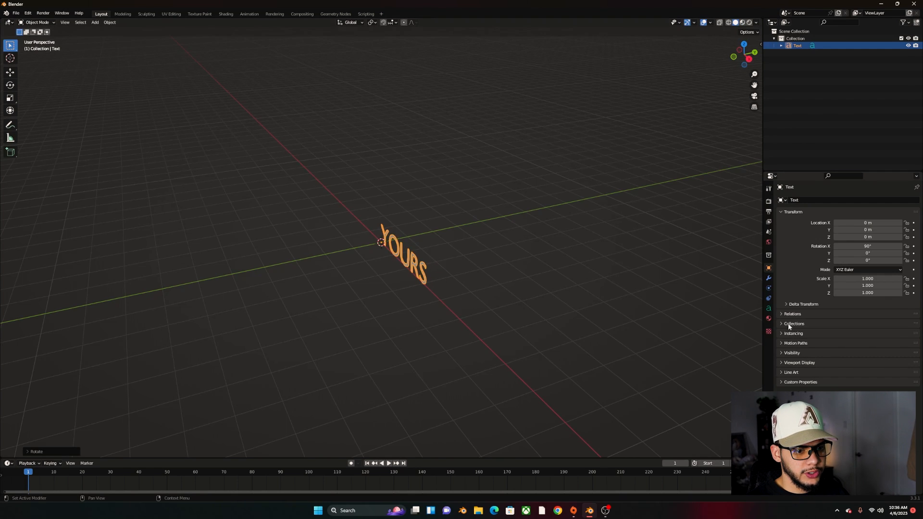
# Set the text's regular font to Arial Bold Italic from the Windows fonts folder.
pyautogui.click(768, 309)
pyautogui.click(798, 284)
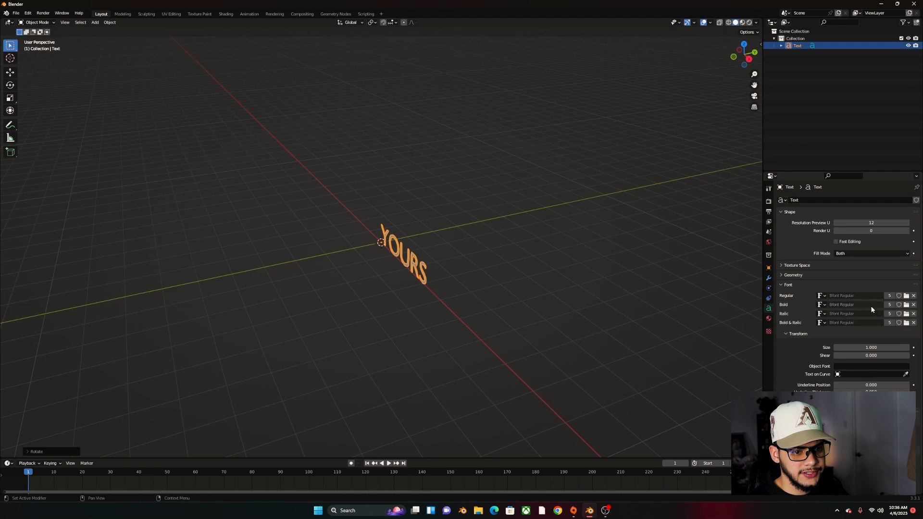
pyautogui.click(906, 296)
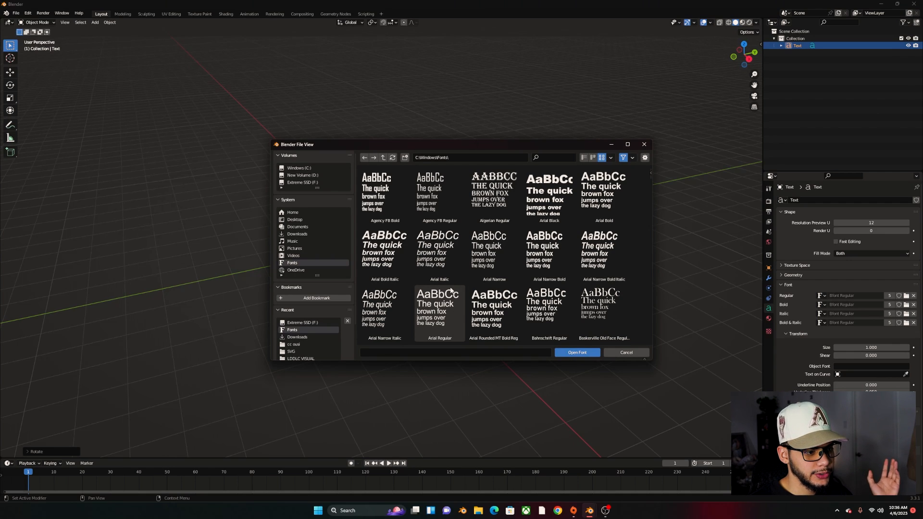
pyautogui.doubleClick(398, 256)
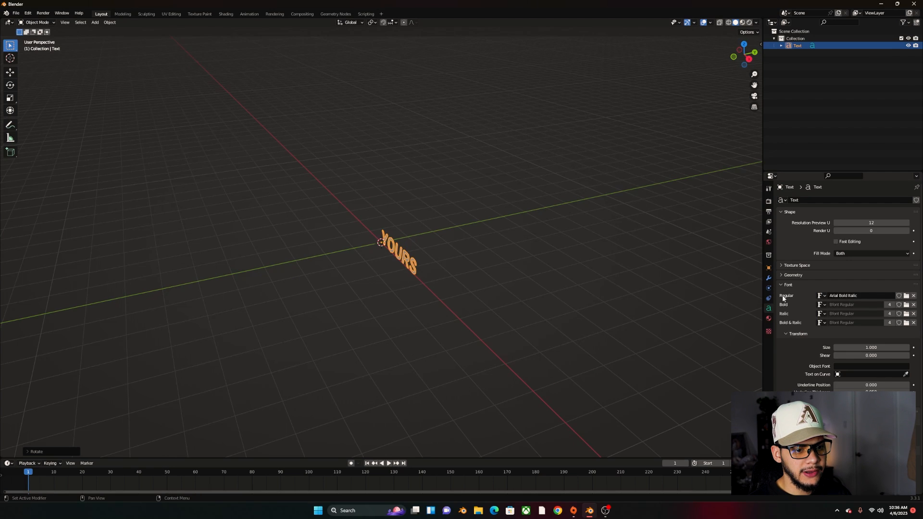
# Extrude the text by about 0.088 m and give it a round bevel about 0.019 m deep.
pyautogui.click(781, 277)
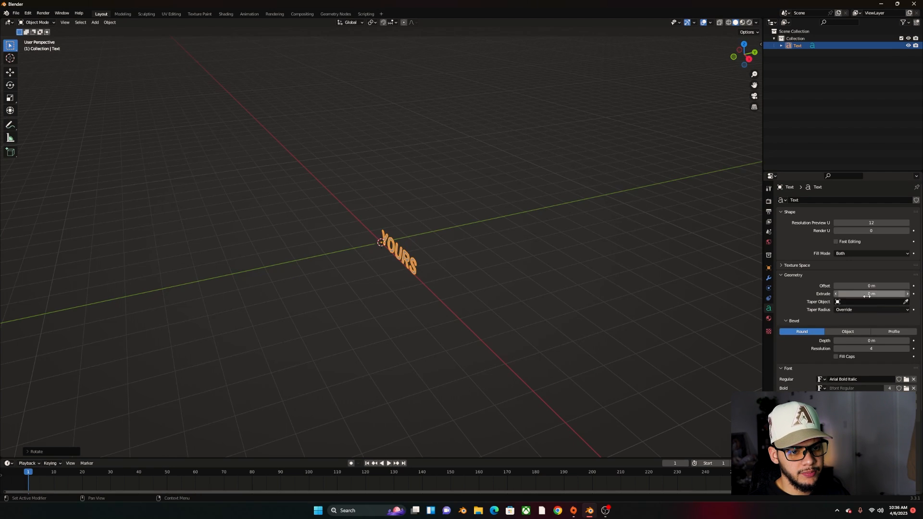
pyautogui.moveTo(865, 294); pyautogui.dragTo(880, 294)
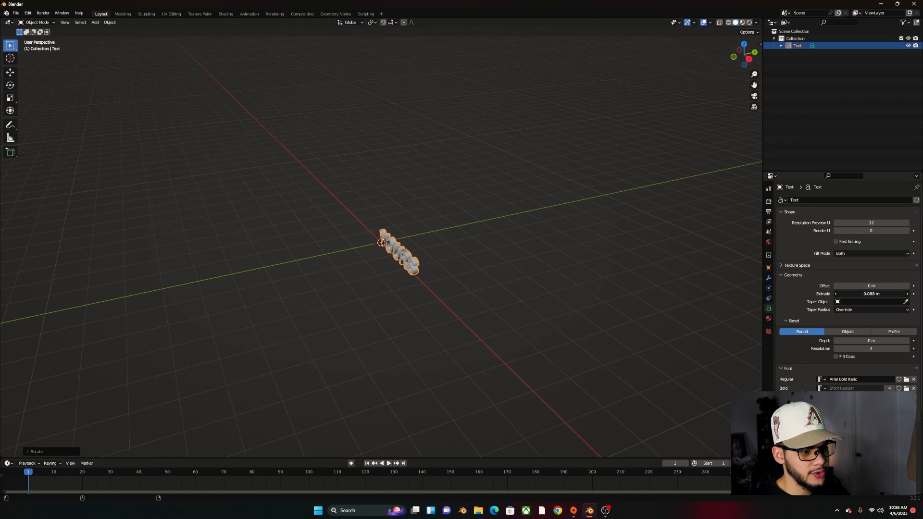
pyautogui.scroll(5, 538, 343)
pyautogui.moveTo(538, 344); pyautogui.dragTo(514, 332, button='middle')
pyautogui.scroll(3, 524, 329)
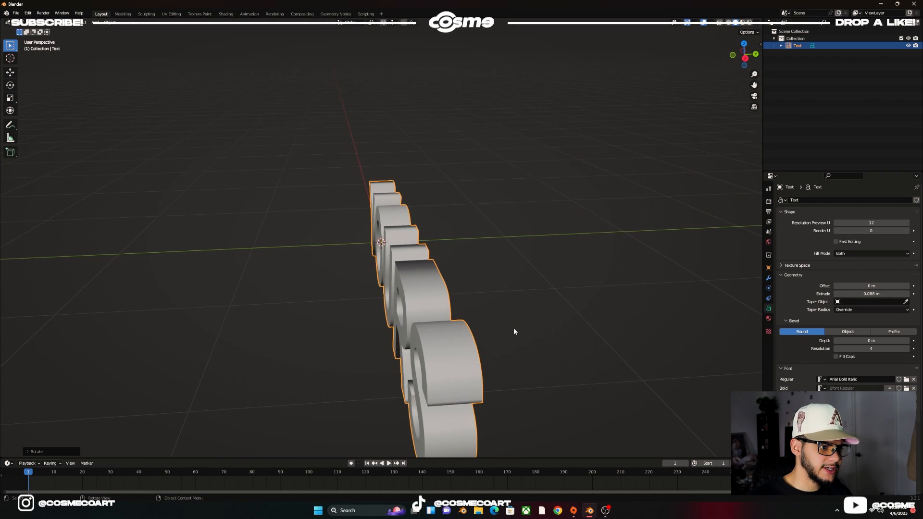
pyautogui.scroll(-3, 507, 333)
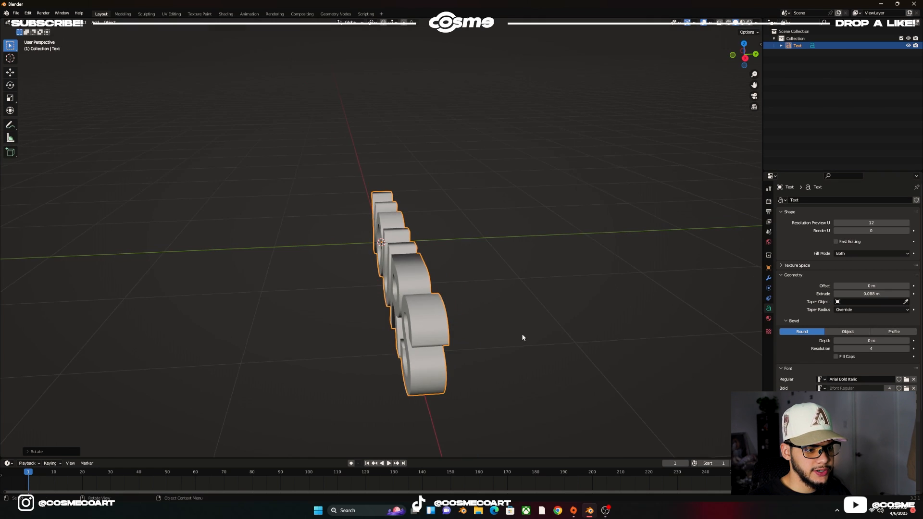
pyautogui.scroll(-2, 510, 334)
pyautogui.moveTo(418, 328); pyautogui.dragTo(449, 323, button='middle')
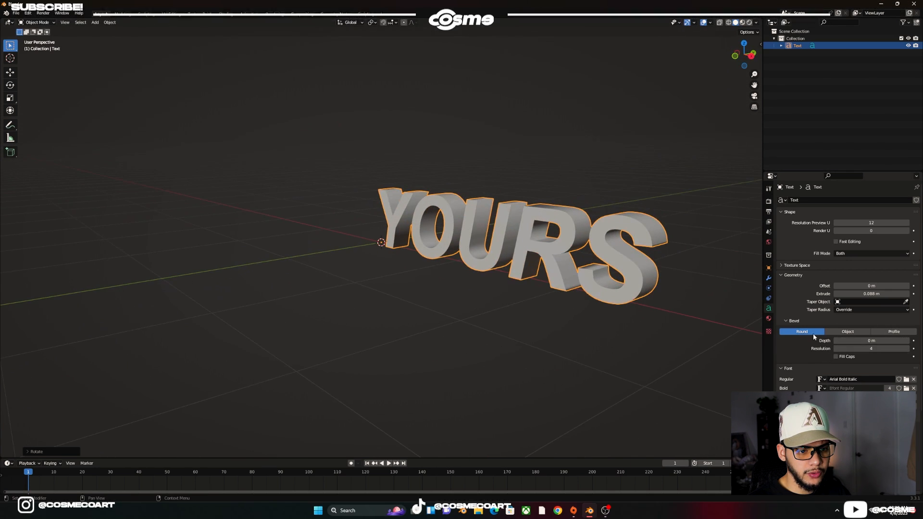
pyautogui.moveTo(871, 340); pyautogui.dragTo(885, 341)
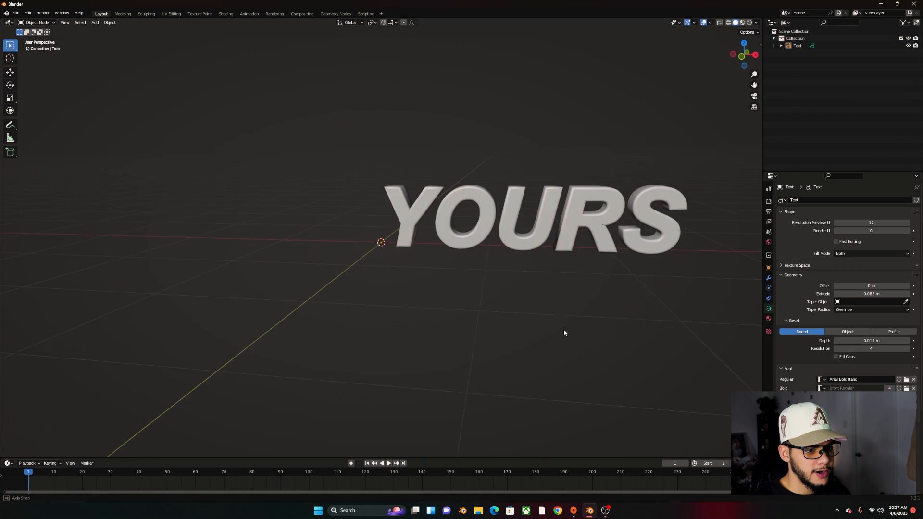
# In the front view, move the text along the X axis until it is centred on the world origin.
pyautogui.moveTo(563, 330); pyautogui.dragTo(545, 328, button='middle')
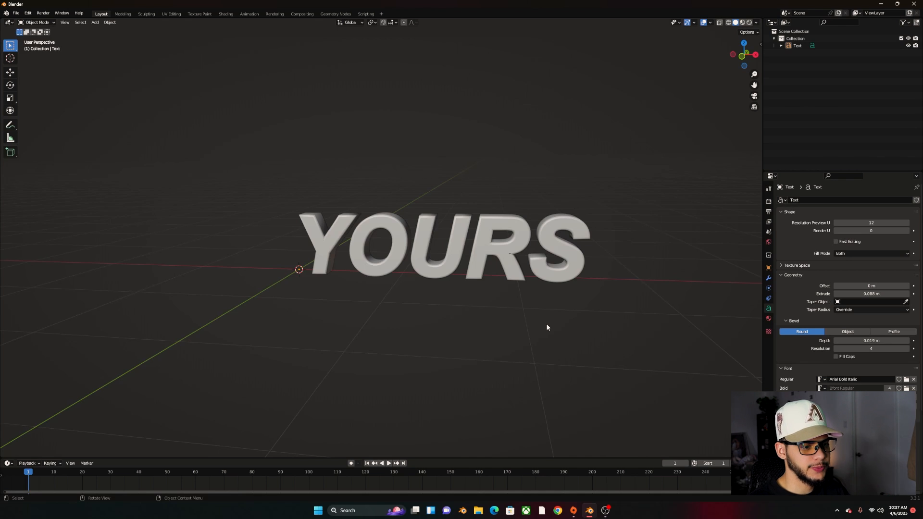
pyautogui.scroll(-1, 520, 337)
pyautogui.moveTo(520, 337); pyautogui.dragTo(476, 310, button='middle')
pyautogui.press('KP_1')
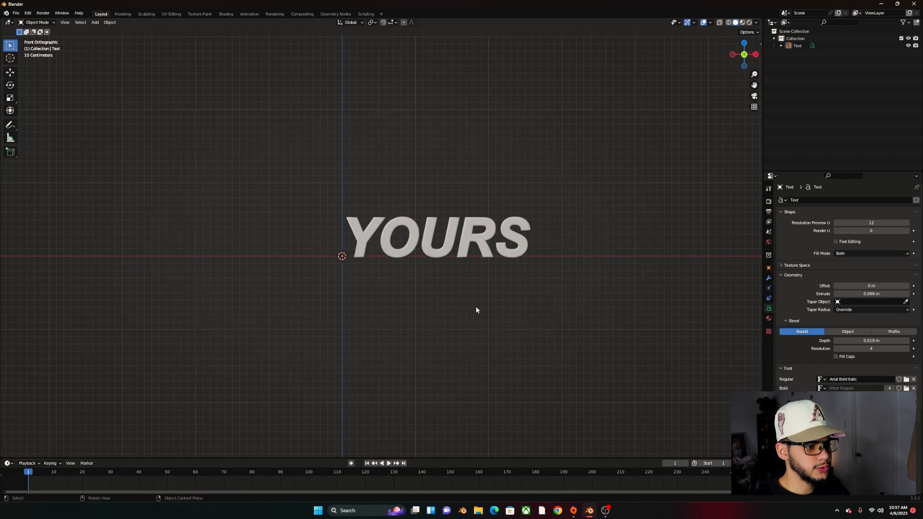
pyautogui.click(483, 248)
pyautogui.press('g')
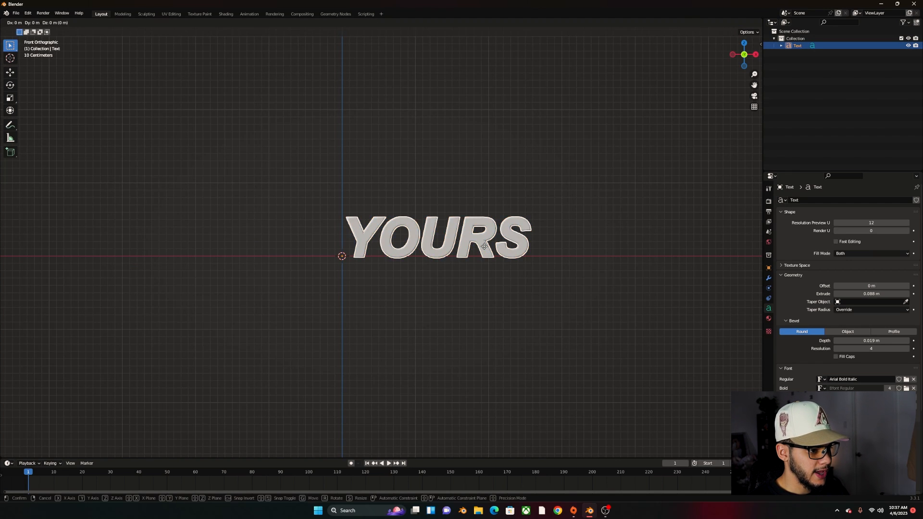
pyautogui.press('x')
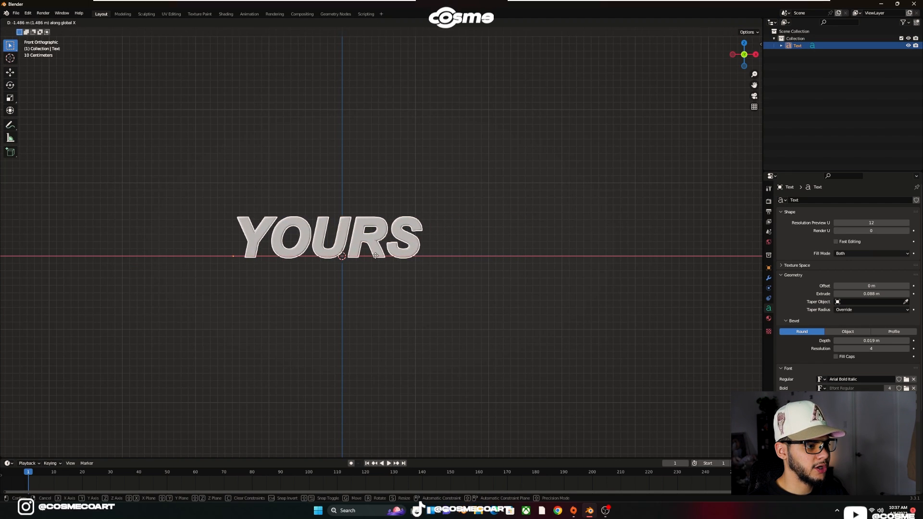
pyautogui.click(389, 255)
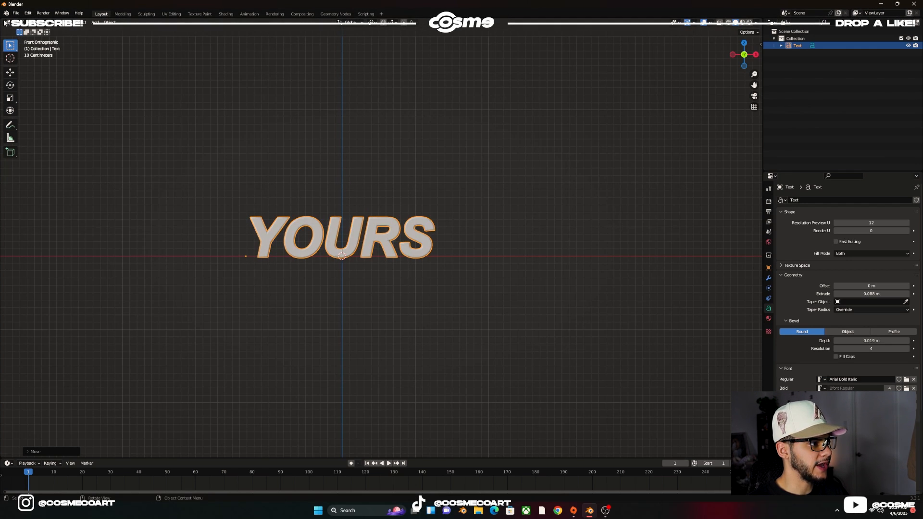
# Split the 3D viewport into two side-by-side views and set the render engine to Cycles with GPU Compute.
pyautogui.moveTo(22, 21); pyautogui.dragTo(479, 68)
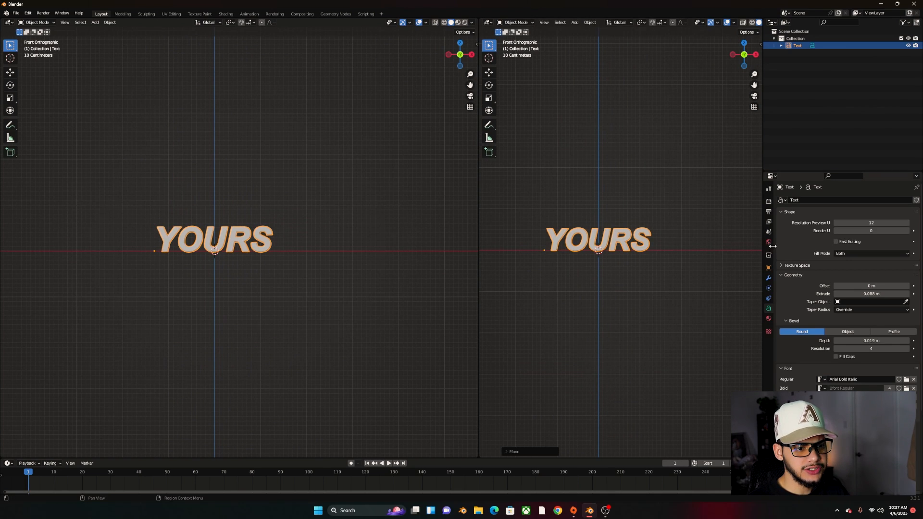
pyautogui.click(769, 202)
pyautogui.click(883, 199)
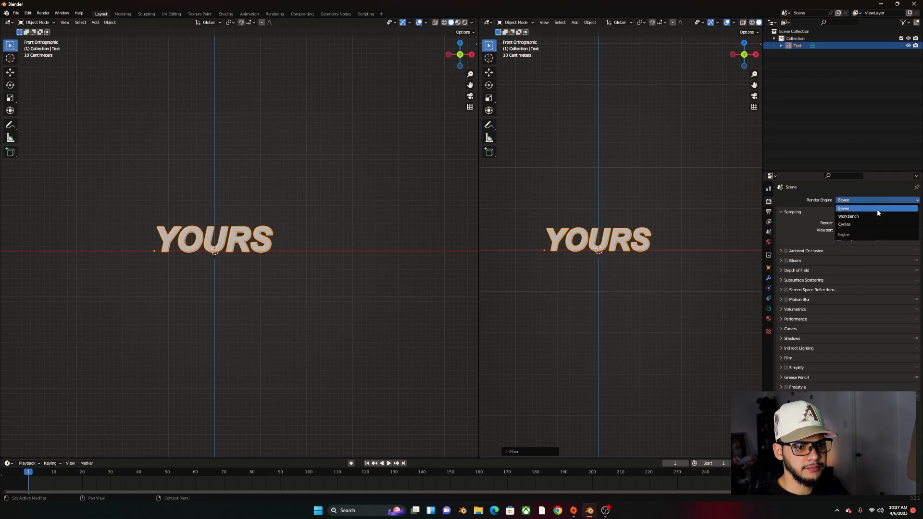
pyautogui.click(873, 226)
pyautogui.click(855, 217)
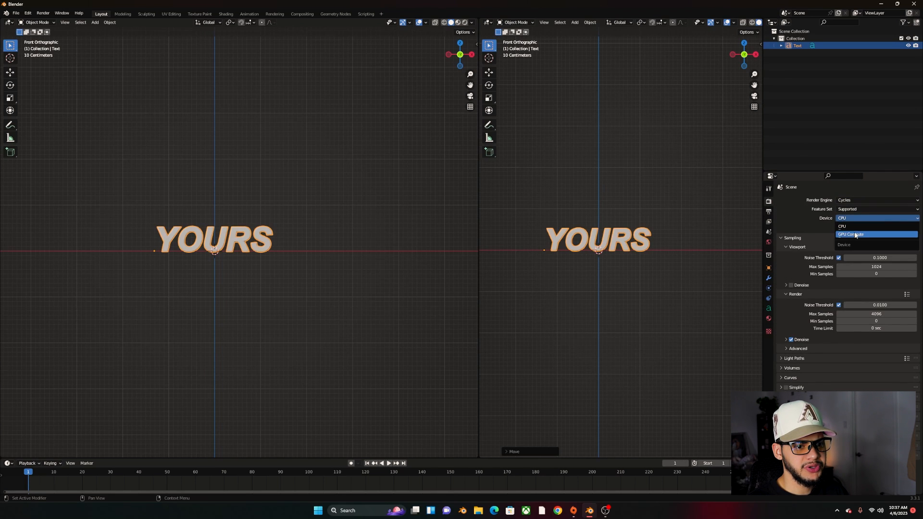
pyautogui.click(854, 235)
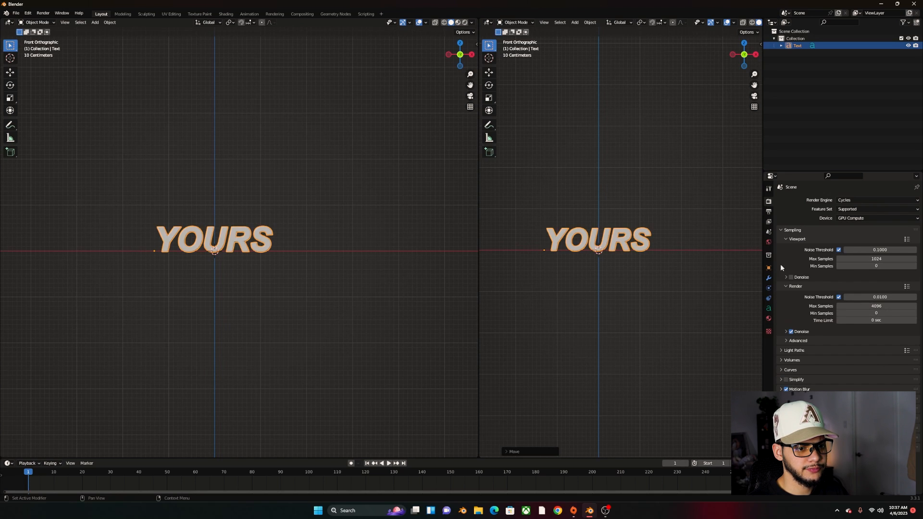
# Set the world background colour to black.
pyautogui.click(768, 243)
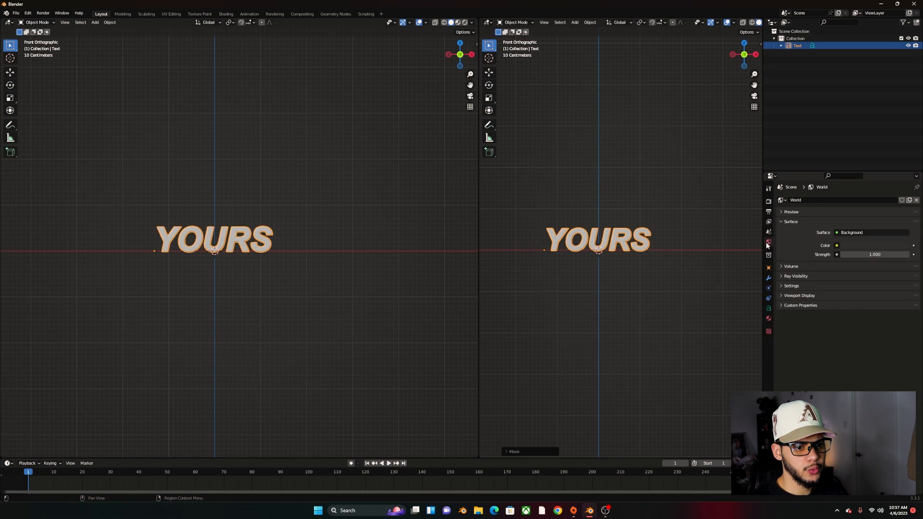
pyautogui.click(854, 246)
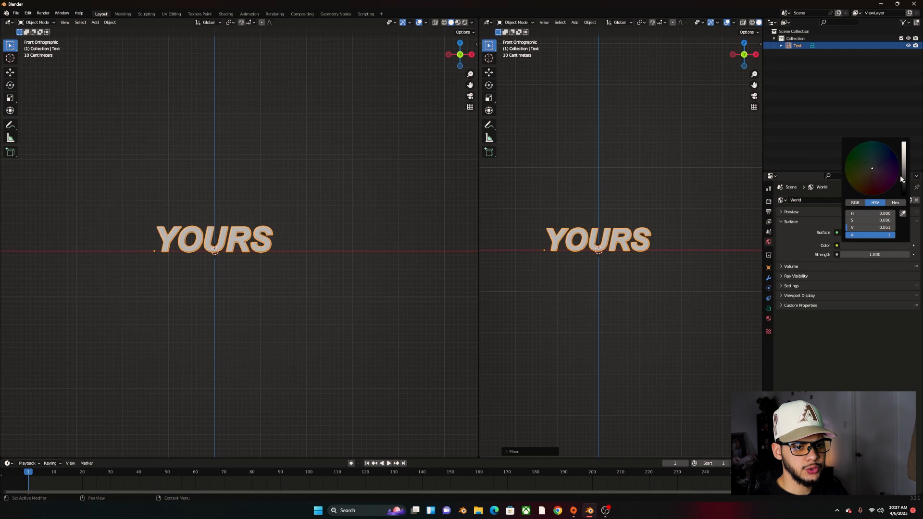
pyautogui.click(658, 124)
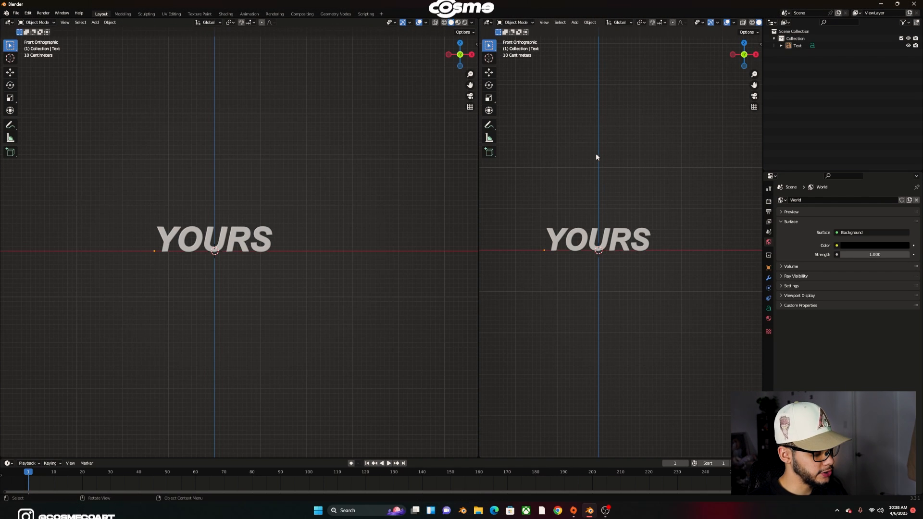
# Switch the second 3D view to Rendered shading and turn off its overlays.
pyautogui.press('z')
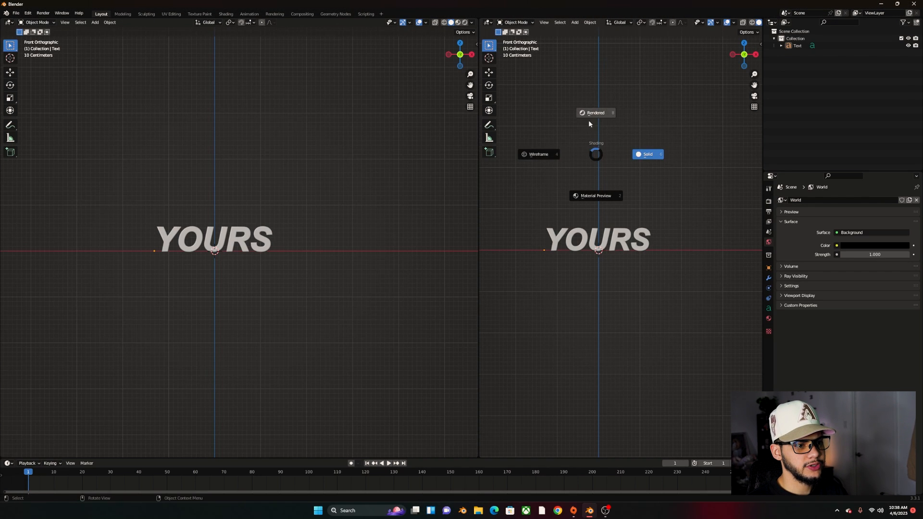
pyautogui.click(632, 130)
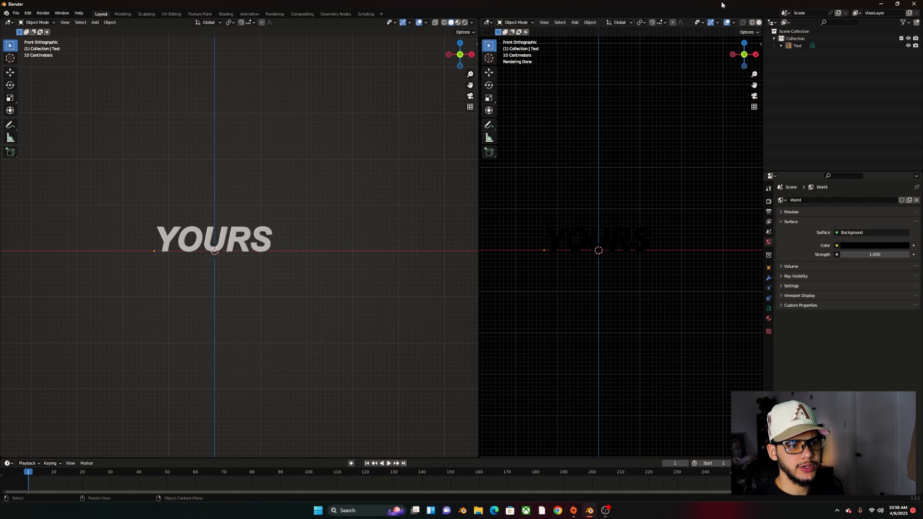
pyautogui.click(726, 23)
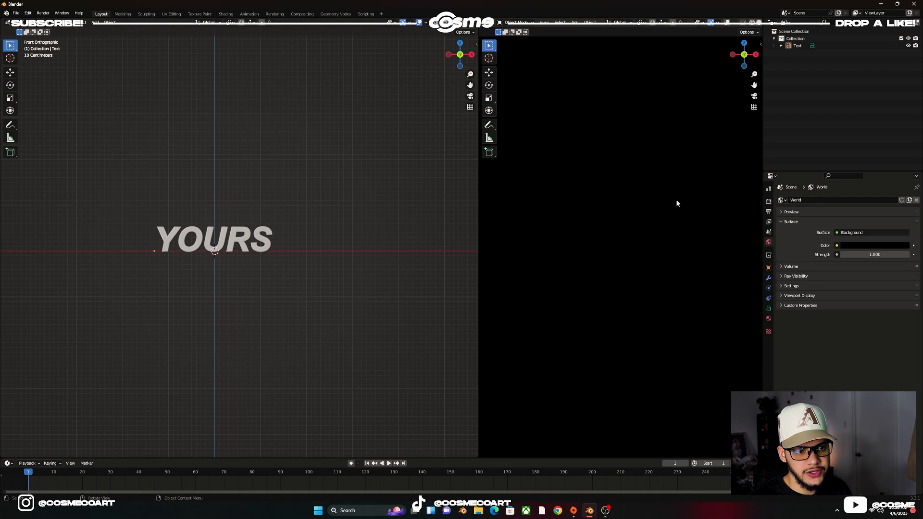
# Add an area light and move it up the Z axis to just above the text.
pyautogui.hotkey('shift', 'a')
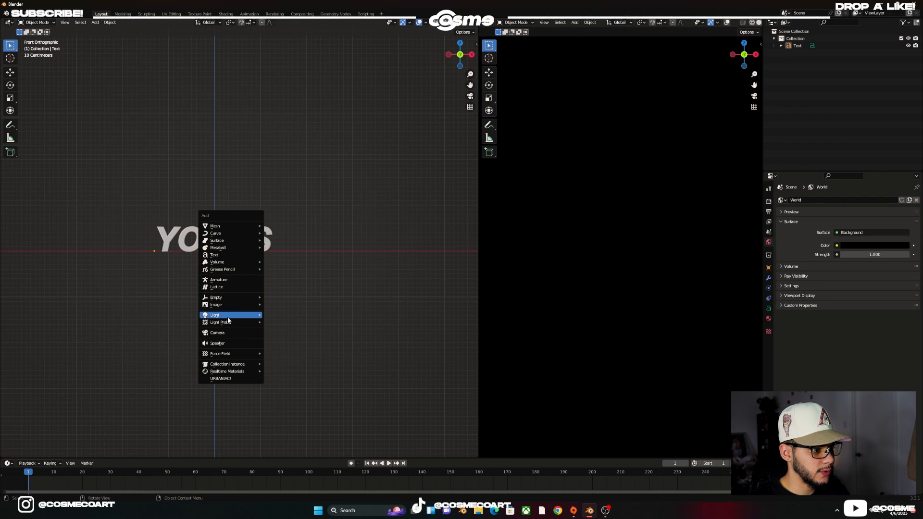
pyautogui.moveTo(228, 315)
pyautogui.click(289, 336)
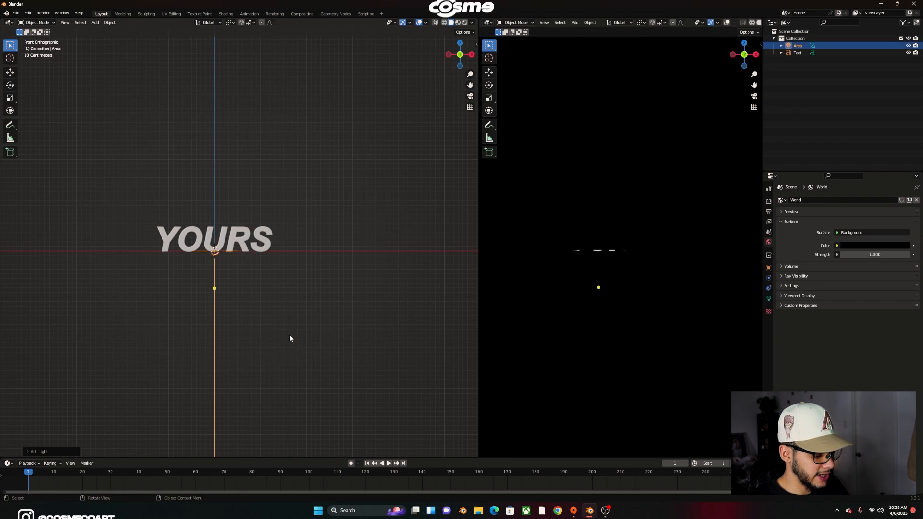
pyautogui.press('g')
pyautogui.press('z')
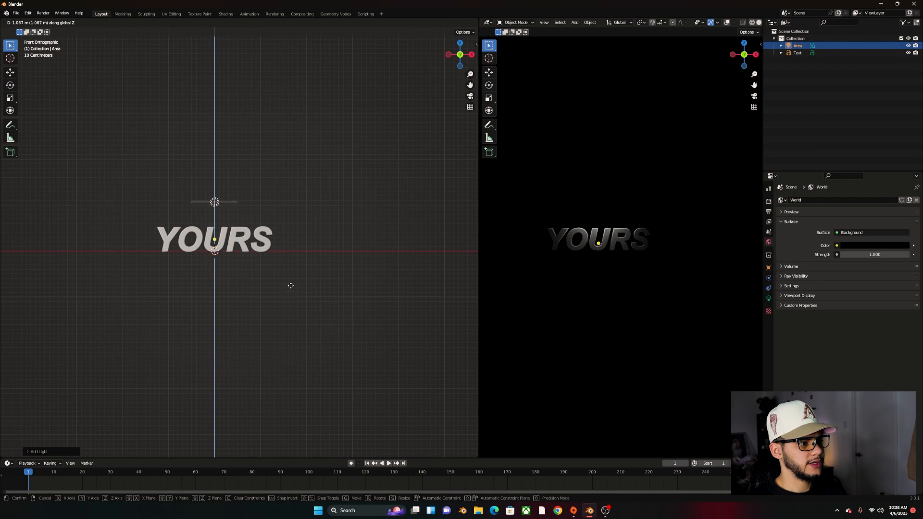
pyautogui.click(290, 283)
# Scale the area light up by about 1.79 and set its power to 50 W.
pyautogui.press('s')
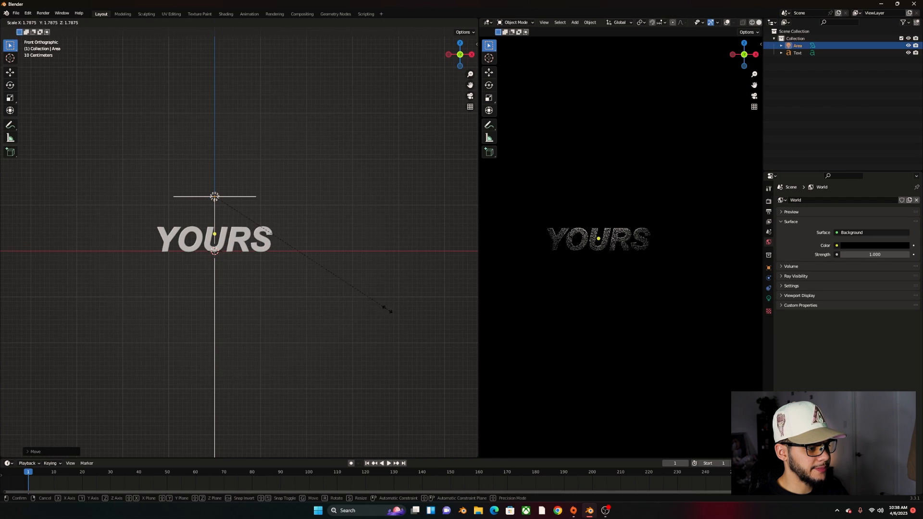
pyautogui.click(391, 311)
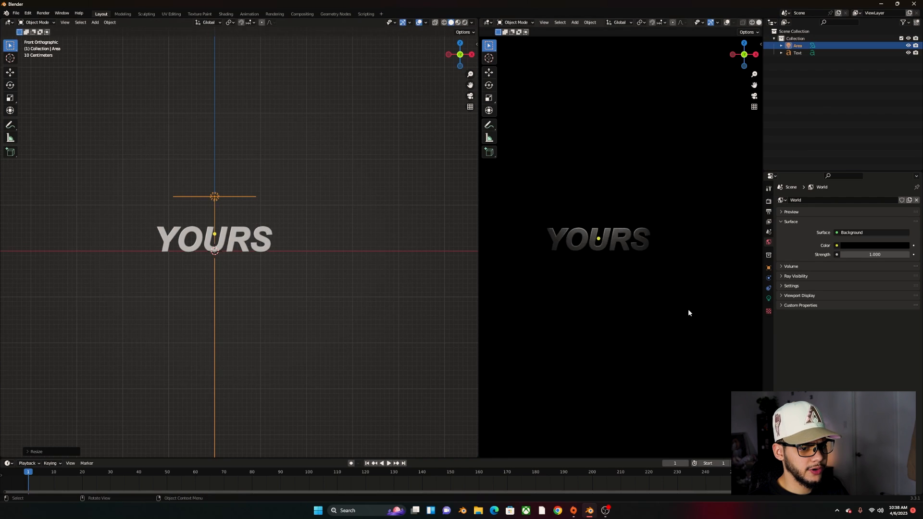
pyautogui.click(769, 299)
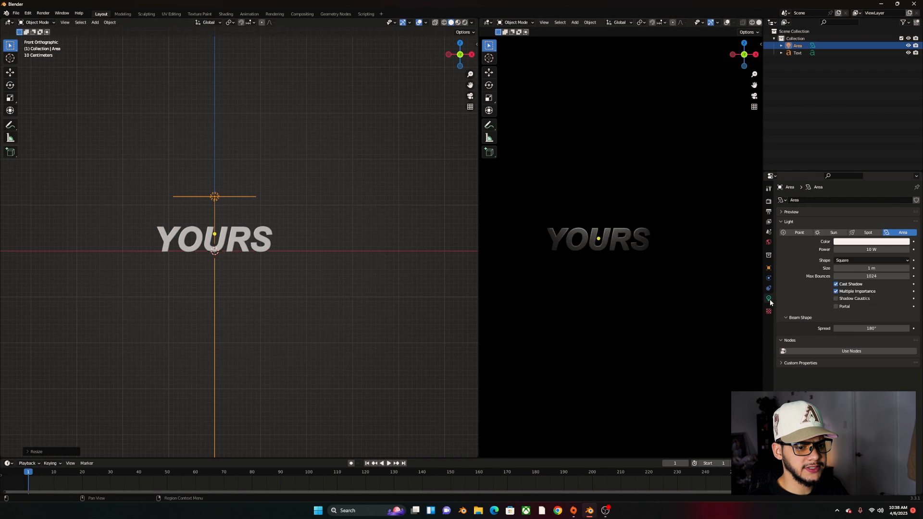
pyautogui.click(858, 250)
pyautogui.write('50')
pyautogui.press('Return')
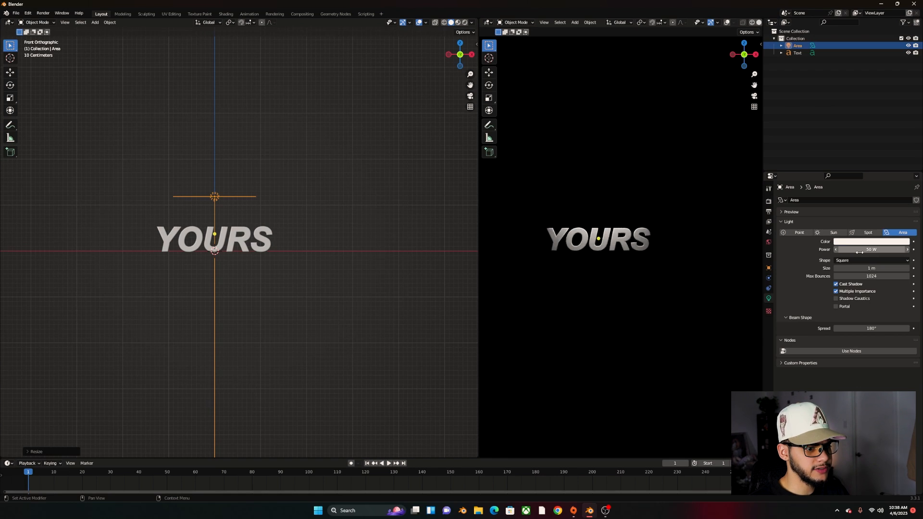
pyautogui.click(416, 268)
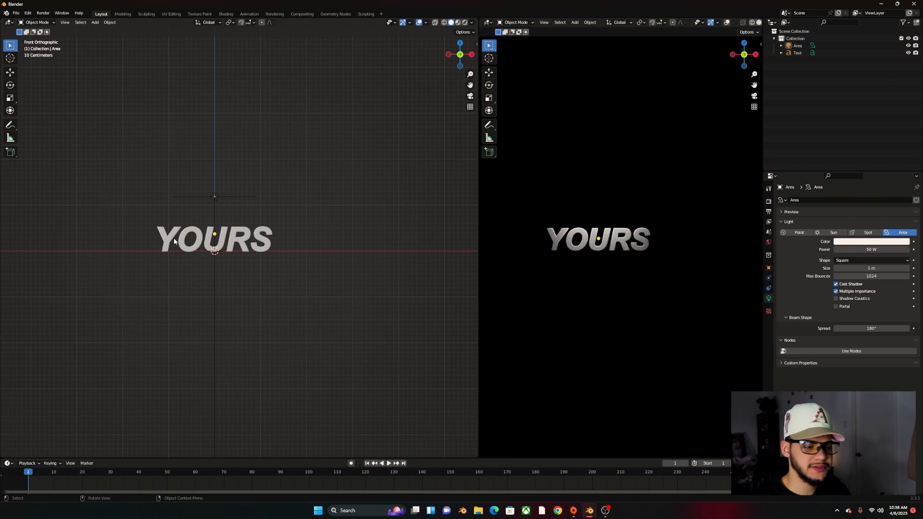
# Add a Bézier curve at the base of the YOURS text.
pyautogui.moveTo(174, 237); pyautogui.dragTo(151, 288, button='middle')
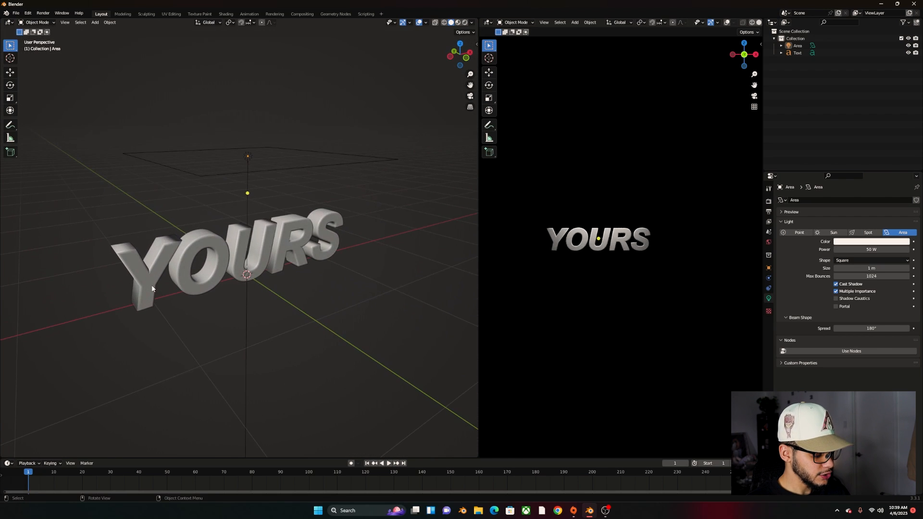
pyautogui.hotkey('shift', 'a')
pyautogui.moveTo(137, 196)
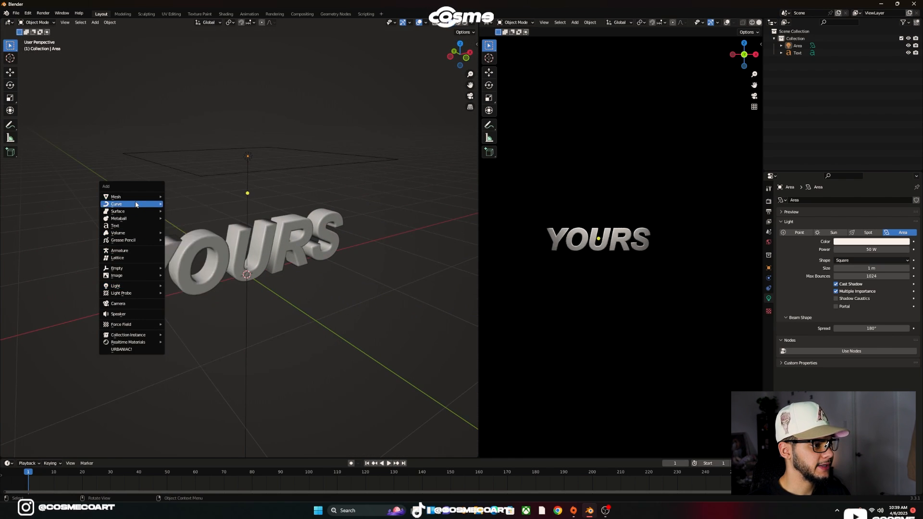
pyautogui.click(183, 205)
pyautogui.moveTo(138, 238); pyautogui.dragTo(226, 273, button='middle')
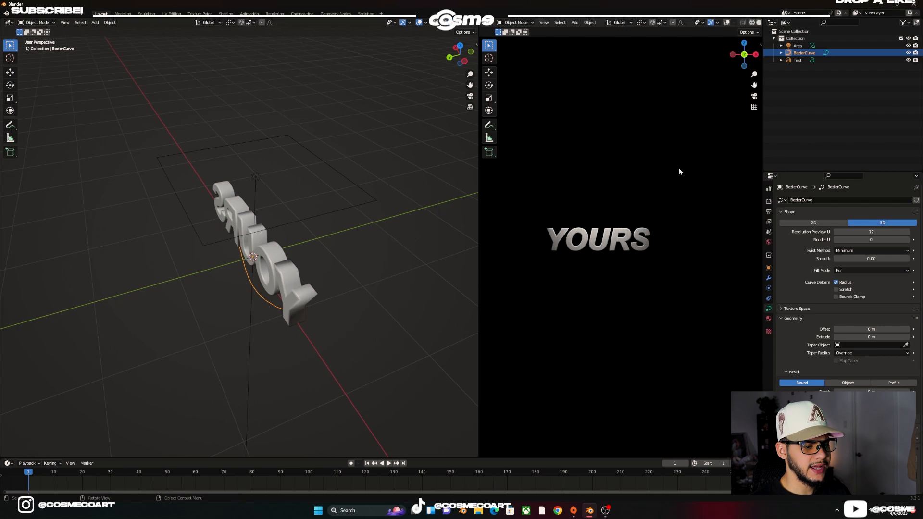
# Raise the curve about 0.28 m along the Z axis to mid-height behind the letters.
pyautogui.moveTo(267, 232); pyautogui.dragTo(371, 234, button='middle')
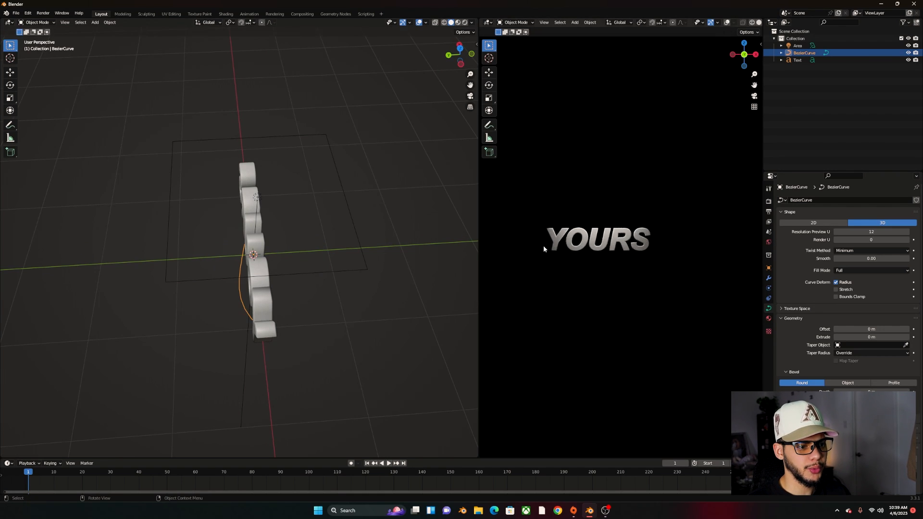
pyautogui.moveTo(301, 270); pyautogui.dragTo(297, 310, button='middle')
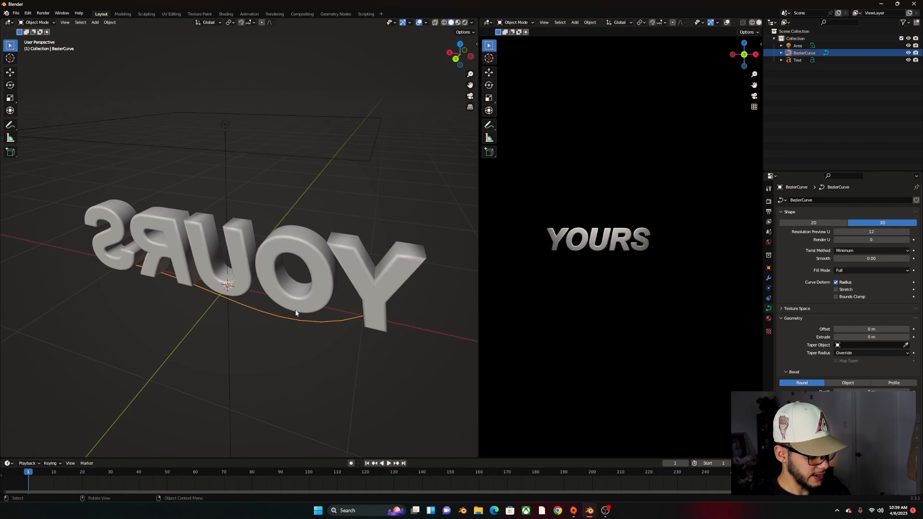
pyautogui.press('g')
pyautogui.press('z')
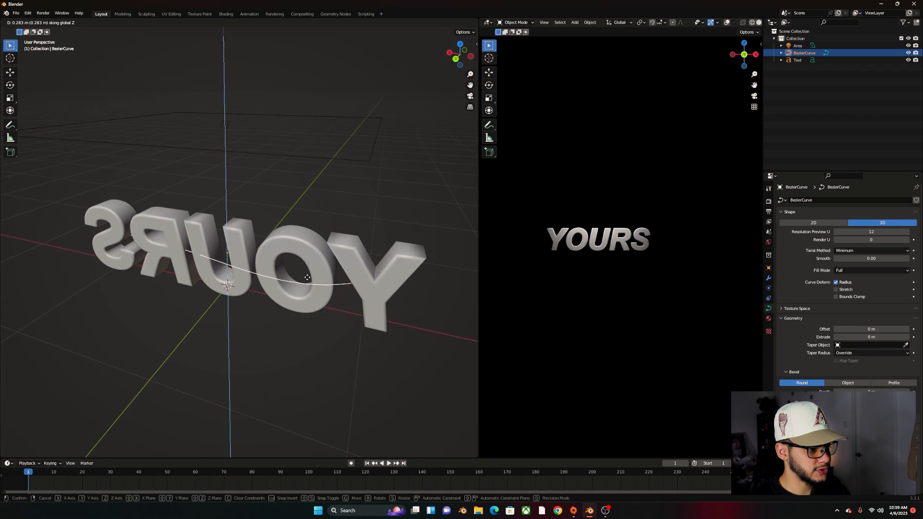
pyautogui.click(308, 277)
pyautogui.moveTo(308, 276); pyautogui.dragTo(350, 293, button='middle')
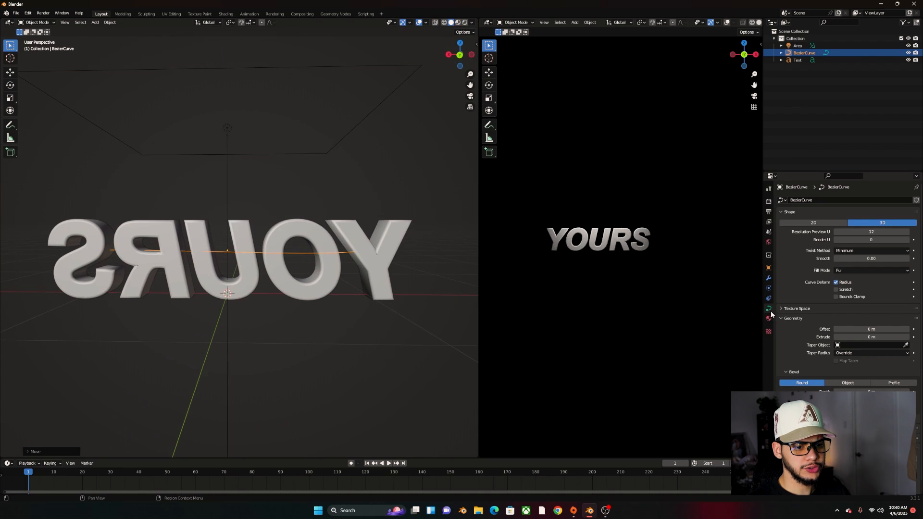
# Give the curve a round bevel depth to form a thin tube and set its preview resolution to 36.
pyautogui.moveTo(869, 391); pyautogui.dragTo(889, 390)
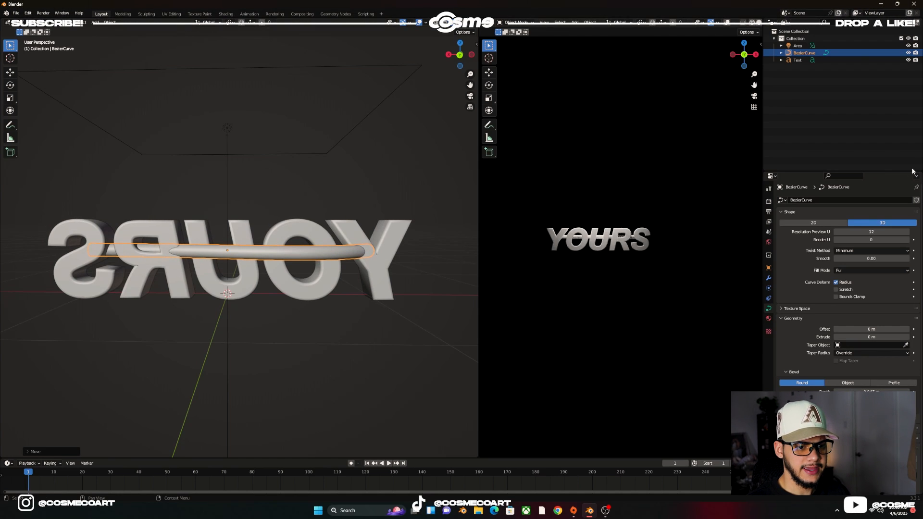
pyautogui.doubleClick(900, 231)
pyautogui.write('36')
pyautogui.press('Return')
# Move the tube about 0.31 m along negative X toward the Y end of the text.
pyautogui.scroll(6, 288, 277)
pyautogui.moveTo(288, 277); pyautogui.dragTo(327, 313, button='middle')
pyautogui.scroll(-6, 260, 284)
pyautogui.press('g')
pyautogui.press('x')
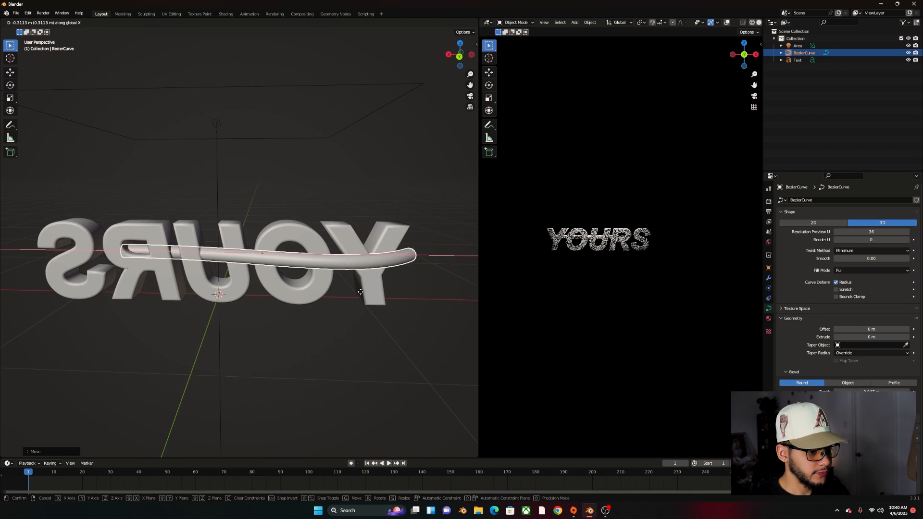
pyautogui.click(361, 292)
# In Edit Mode, move the curve's far end point over to the Y and out in front of the letters.
pyautogui.press('Tab')
pyautogui.moveTo(113, 233); pyautogui.dragTo(168, 279)
pyautogui.press('g')
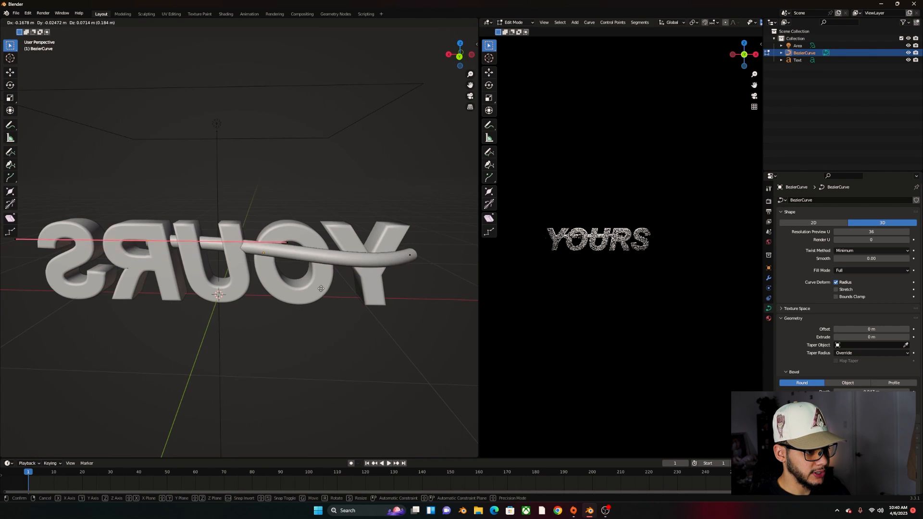
pyautogui.click(451, 261)
pyautogui.moveTo(451, 262); pyautogui.dragTo(352, 279, button='middle')
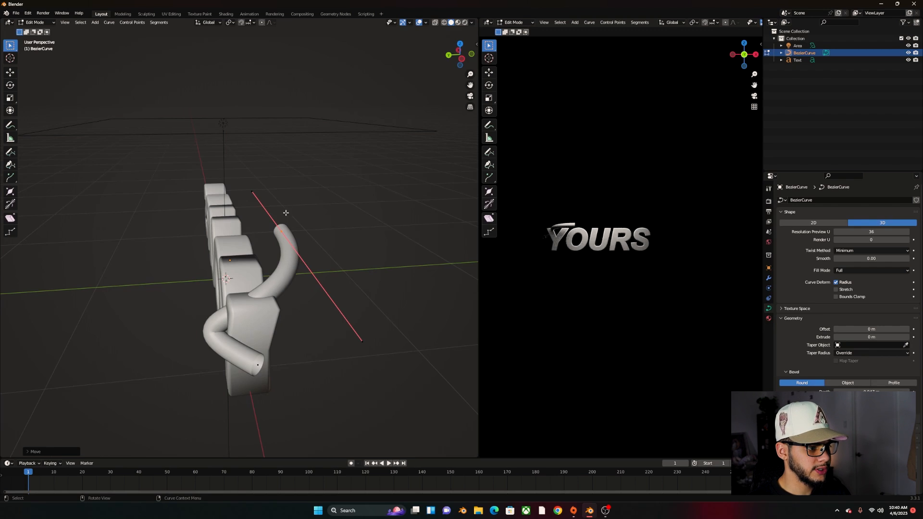
pyautogui.moveTo(257, 218); pyautogui.dragTo(325, 251)
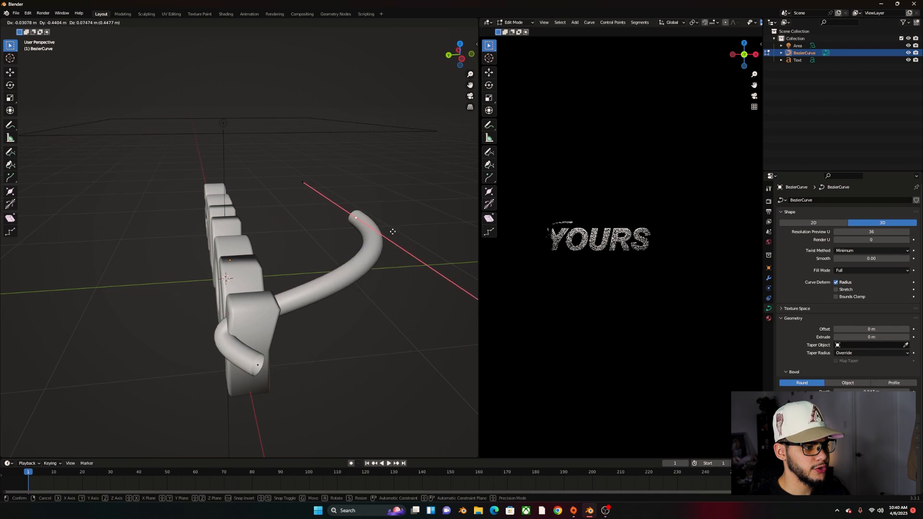
pyautogui.click(324, 221)
# Adjust the end point's height and shift it along Y to just in front of the letters' upper edge.
pyautogui.moveTo(294, 268); pyautogui.dragTo(256, 286, button='middle')
pyautogui.press('g')
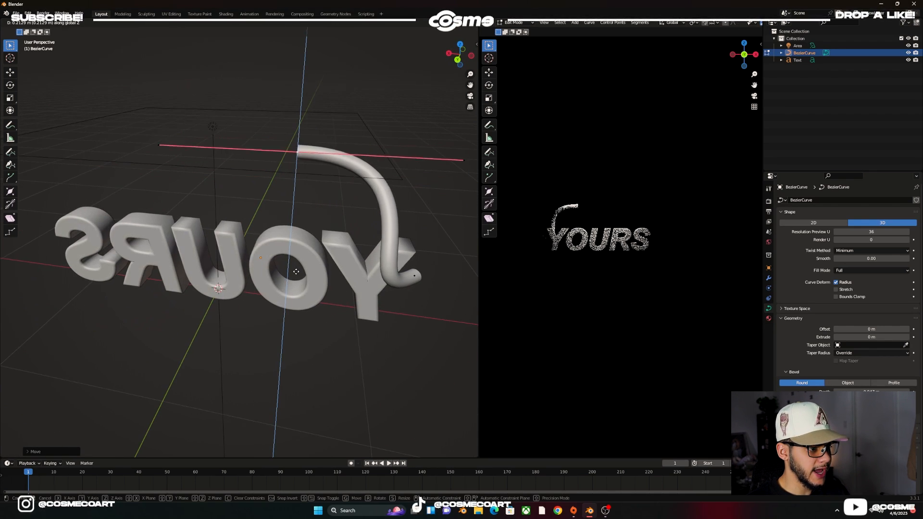
pyautogui.press('y')
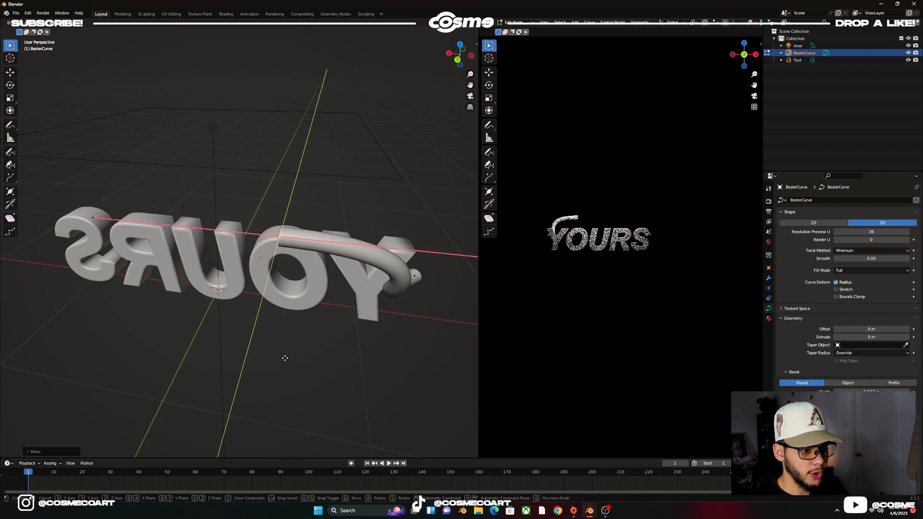
pyautogui.click(310, 309)
pyautogui.moveTo(310, 309); pyautogui.dragTo(296, 305, button='middle')
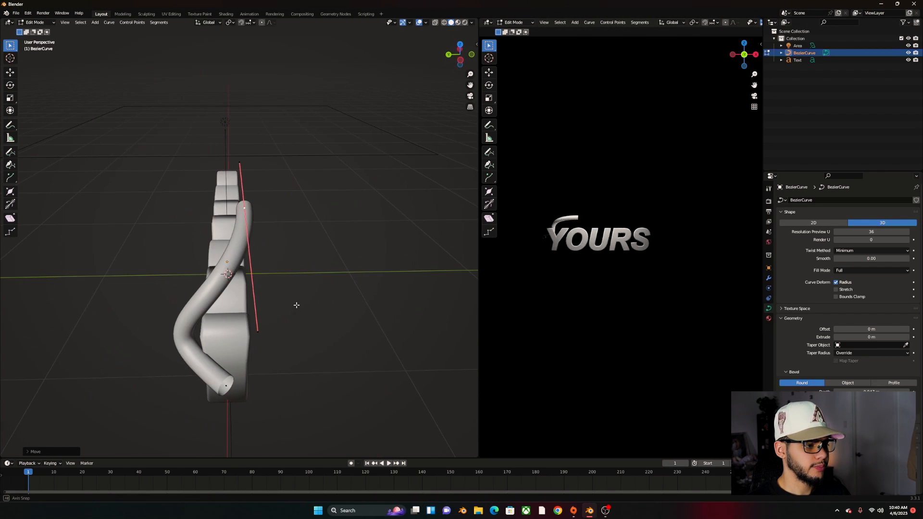
pyautogui.click(316, 309)
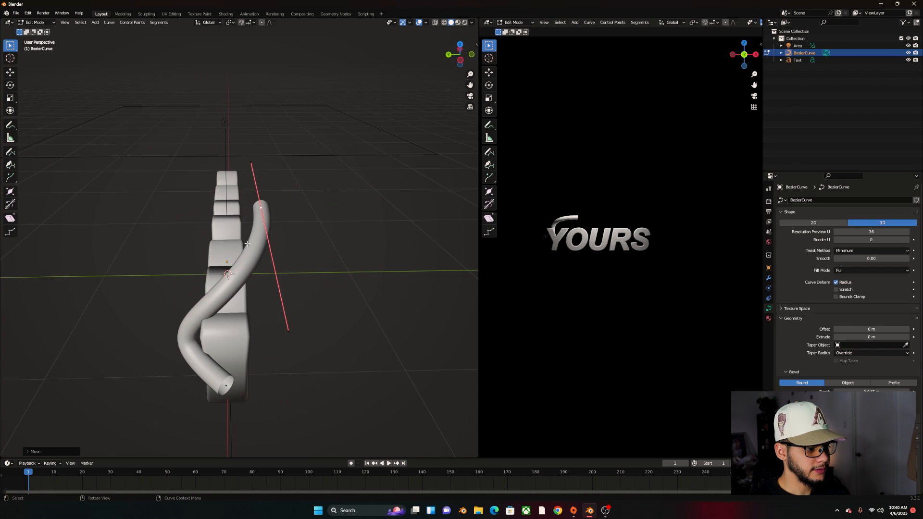
# Swing the end point's handle behind the text so the tube arcs around the back of the Y.
pyautogui.moveTo(291, 350); pyautogui.dragTo(285, 328)
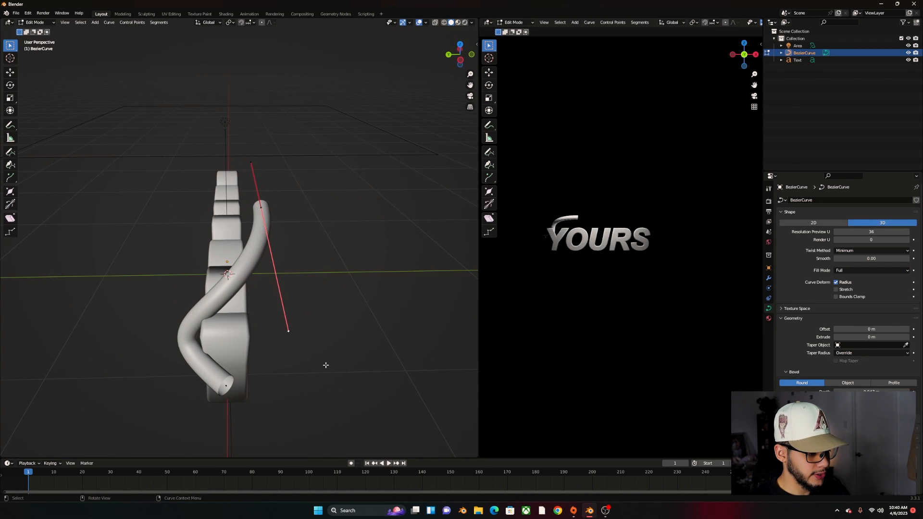
pyautogui.press('g')
pyautogui.click(214, 215)
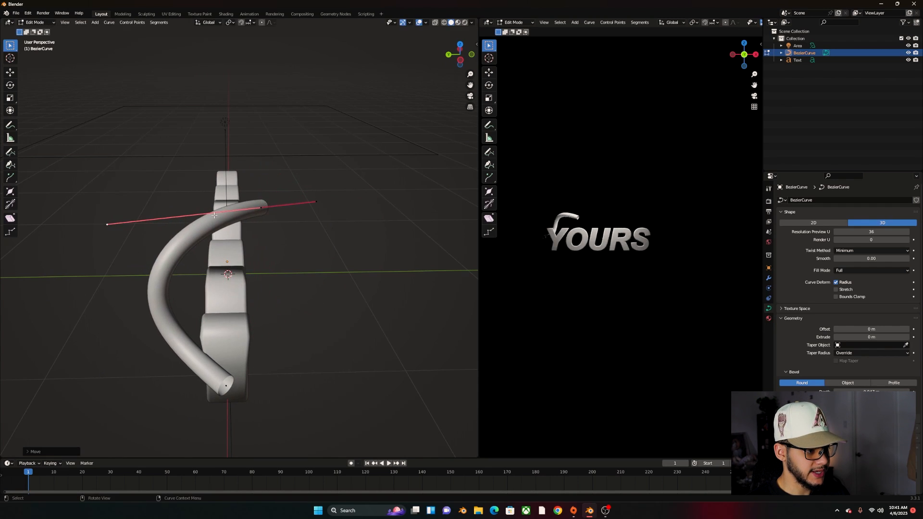
# Move the end point about 0.3 m along negative X and lower it along Z onto the front of the Y.
pyautogui.moveTo(276, 234); pyautogui.dragTo(265, 229)
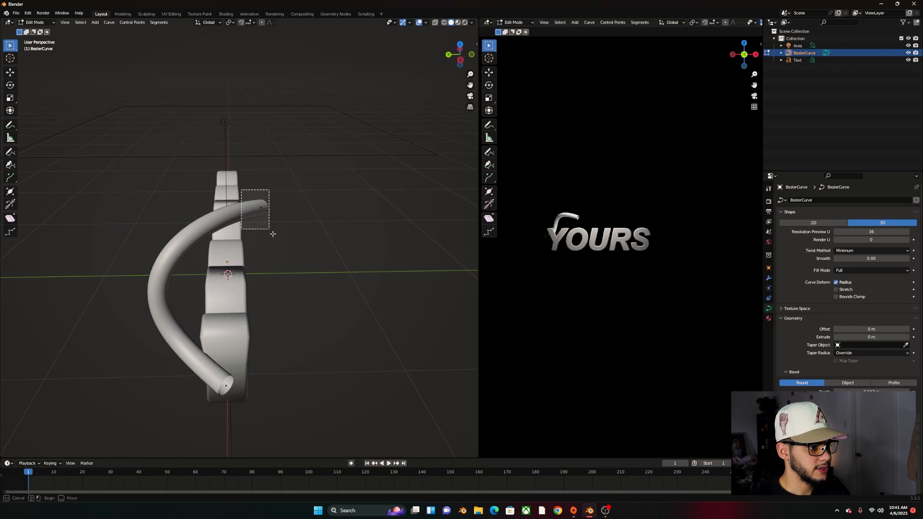
pyautogui.moveTo(269, 229); pyautogui.dragTo(270, 231)
pyautogui.press('g')
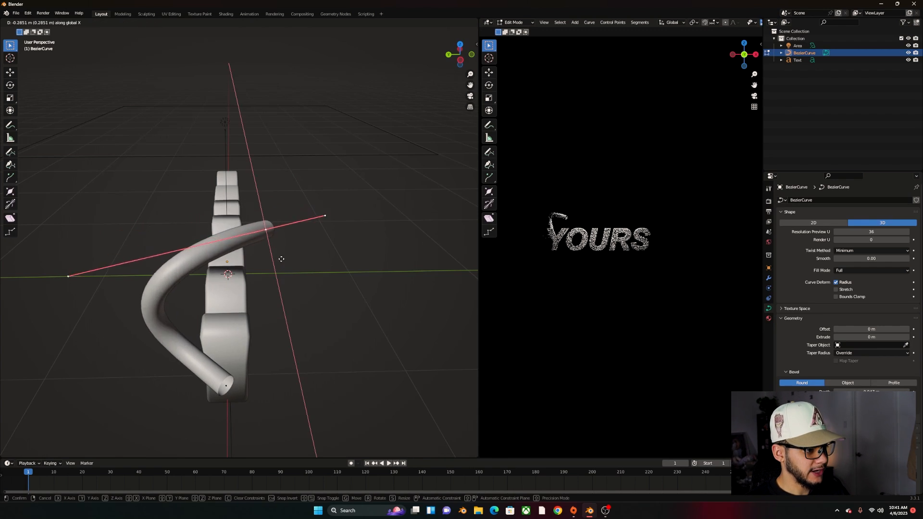
pyautogui.click(282, 264)
pyautogui.moveTo(282, 264); pyautogui.dragTo(194, 263, button='middle')
pyautogui.press('z')
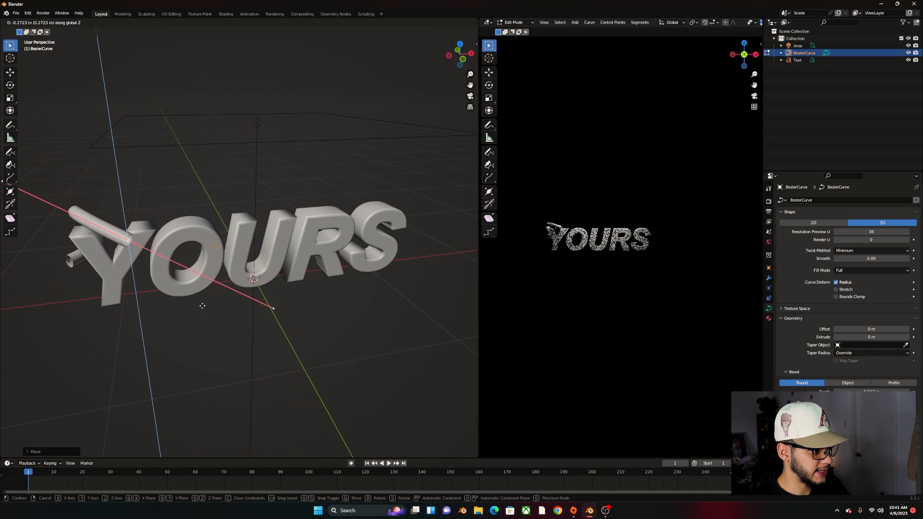
pyautogui.click(202, 314)
# Reposition both handles of the end point so the tube loops over the top of the Y.
pyautogui.keyDown('shift'); pyautogui.moveTo(185, 303); pyautogui.dragTo(243, 311, button='middle'); pyautogui.keyUp('shift')
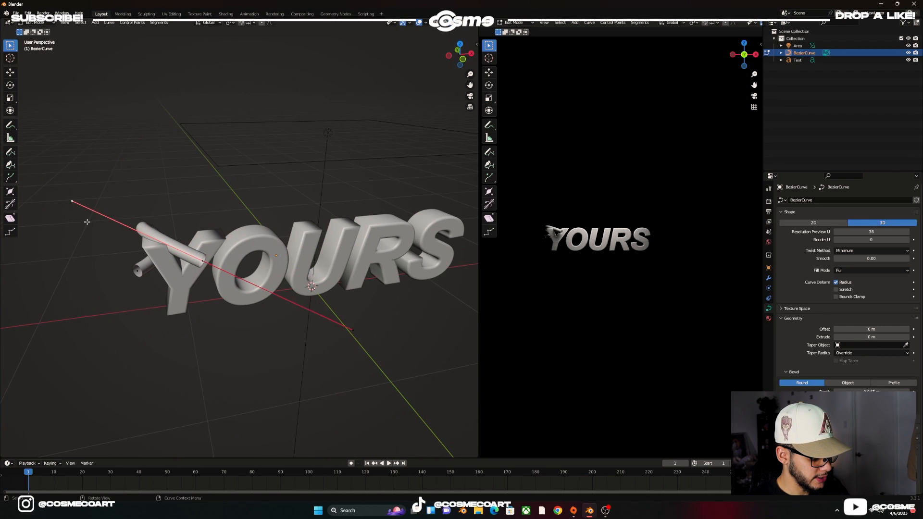
pyautogui.press('g')
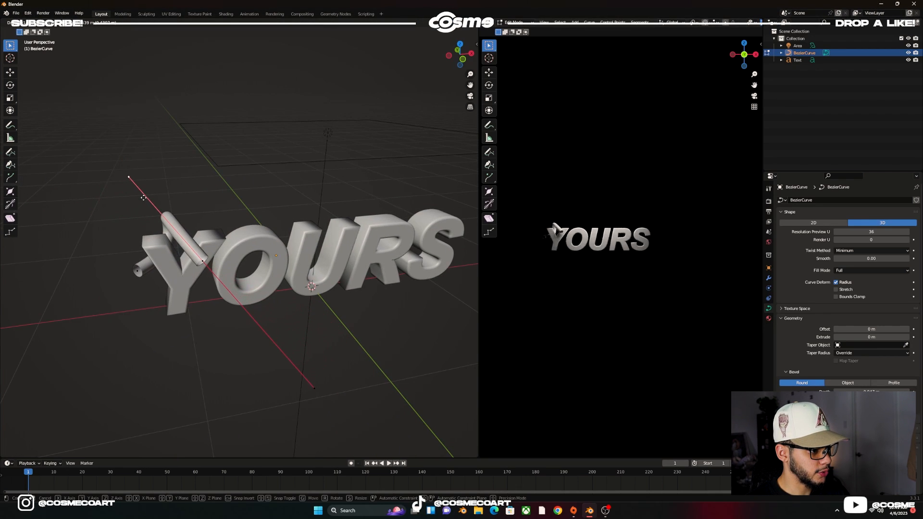
pyautogui.click(143, 198)
pyautogui.moveTo(196, 245); pyautogui.dragTo(295, 253, button='middle')
pyautogui.press('g')
pyautogui.click(316, 250)
pyautogui.moveTo(387, 318); pyautogui.dragTo(353, 291)
pyautogui.press('g')
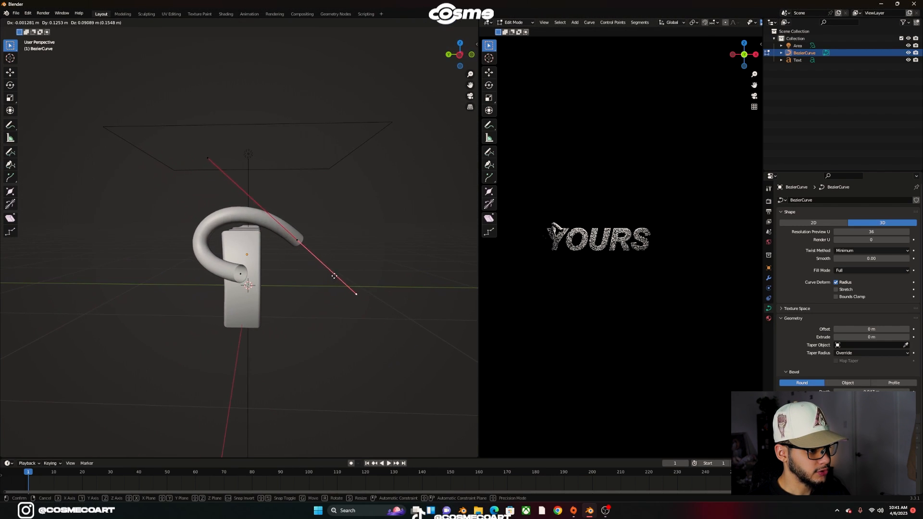
pyautogui.click(301, 253)
# Refine the loop over the Y by raising the upper handle, moving the end point closer and adjusting the lower handle.
pyautogui.press('g')
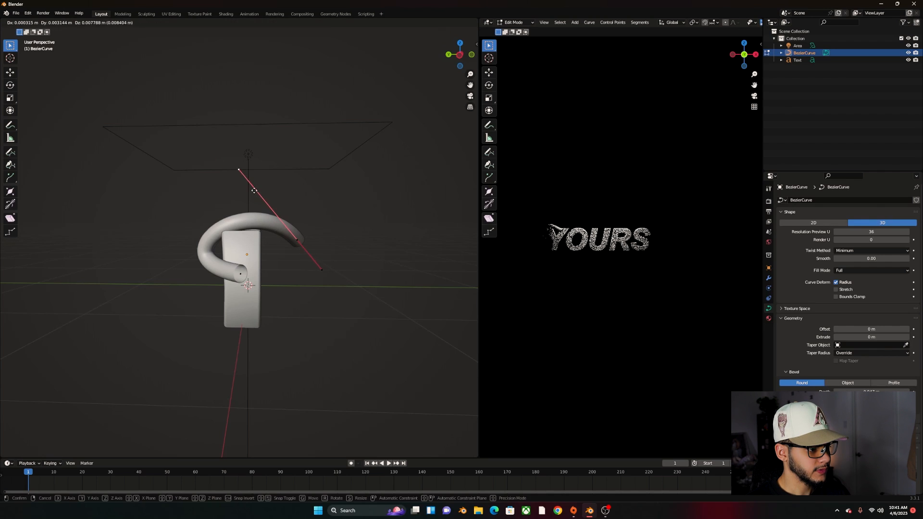
pyautogui.click(239, 151)
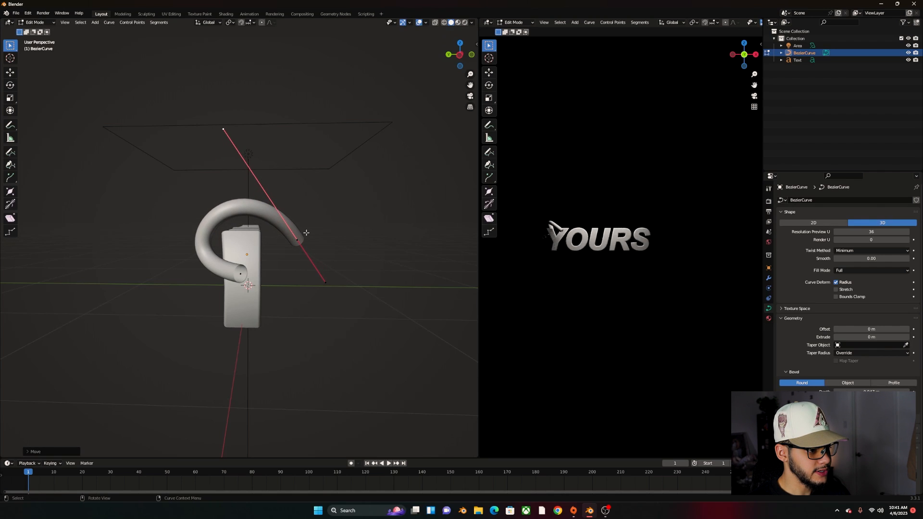
pyautogui.press('g')
pyautogui.click(288, 250)
pyautogui.press('g')
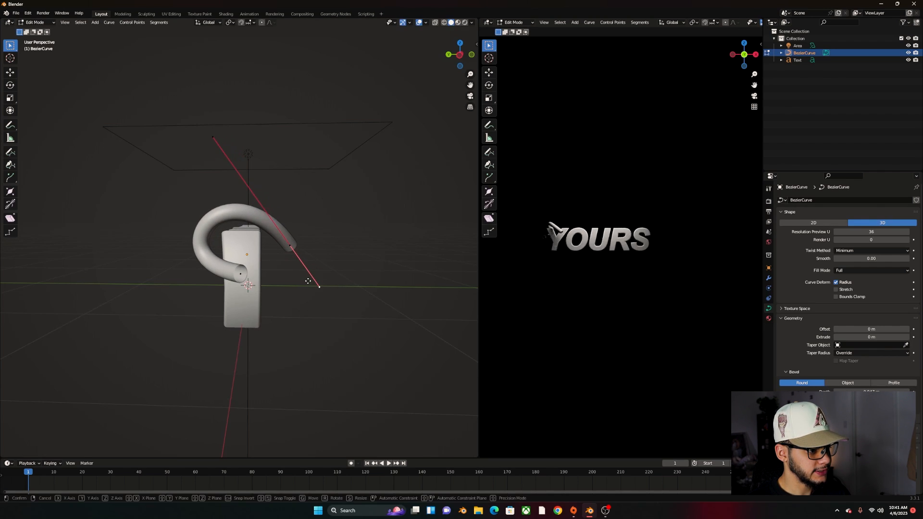
pyautogui.click(296, 284)
# Extrude a new point from the curve's front end, across the O toward the base of the U.
pyautogui.moveTo(309, 264); pyautogui.dragTo(181, 244, button='middle')
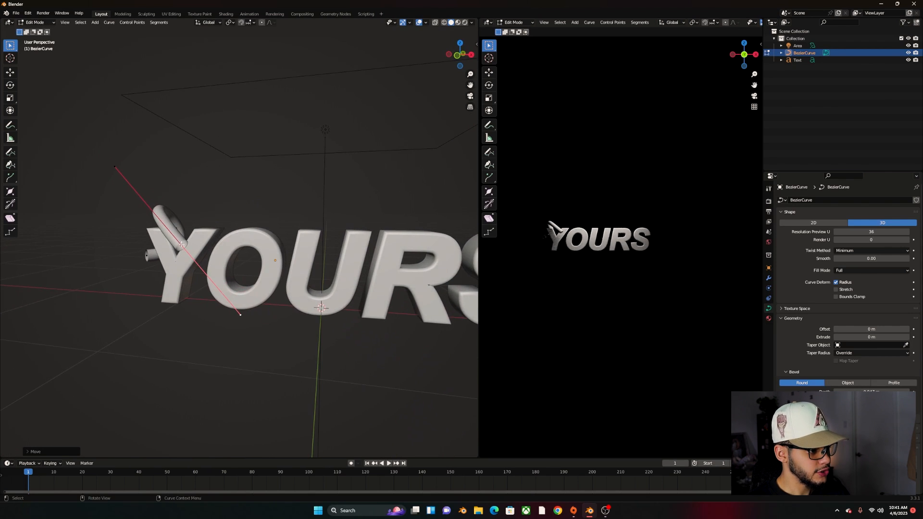
pyautogui.moveTo(196, 259); pyautogui.dragTo(196, 259)
pyautogui.moveTo(197, 260); pyautogui.dragTo(209, 271, button='middle')
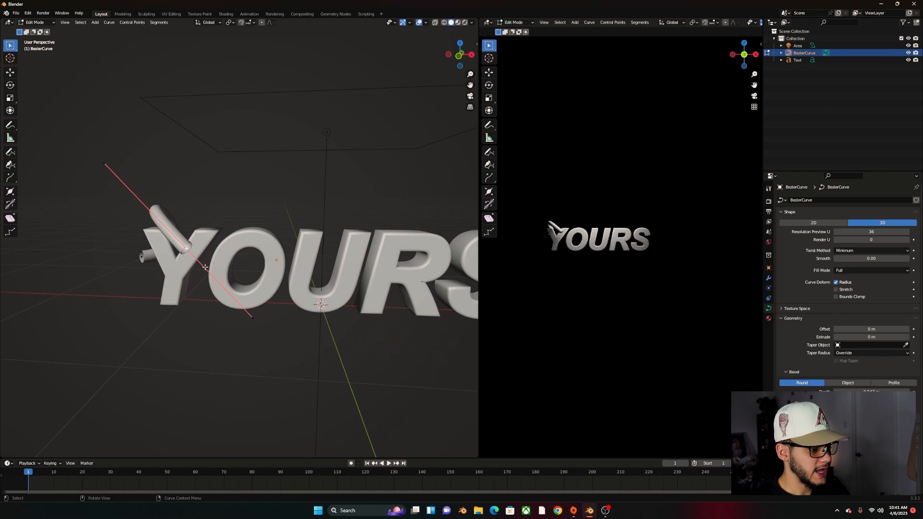
pyautogui.press('g')
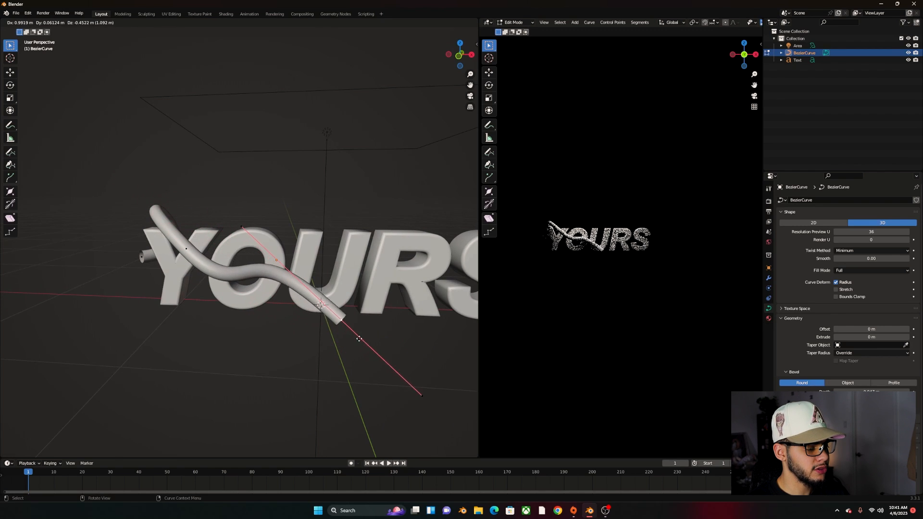
pyautogui.click(308, 289)
# Move the middle control point away from the Y to lie in front of the O's lower part.
pyautogui.moveTo(307, 288); pyautogui.dragTo(120, 272, button='middle')
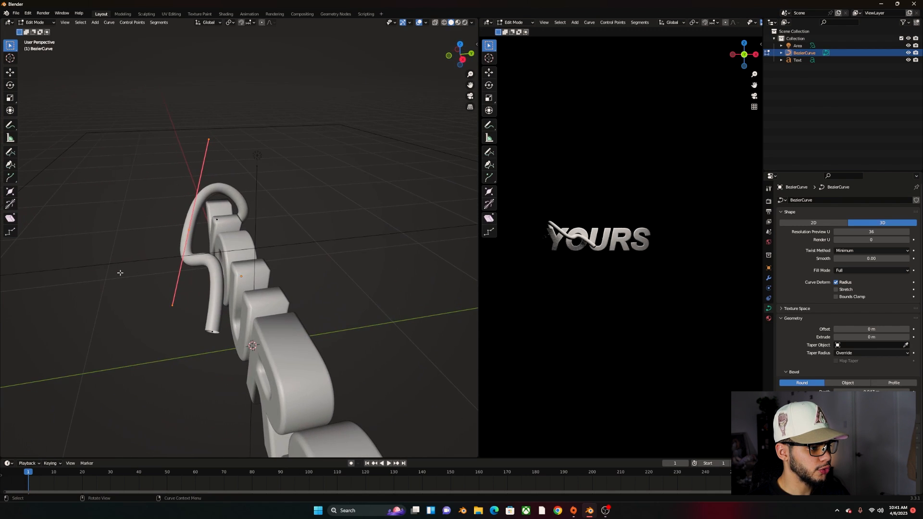
pyautogui.moveTo(243, 270); pyautogui.dragTo(231, 267, button='middle')
pyautogui.press('g')
pyautogui.click(228, 266)
# Adjust the lower and upper handles of the middle control point to smooth the bend between the Y and O.
pyautogui.moveTo(188, 313); pyautogui.dragTo(187, 313)
pyautogui.press('g')
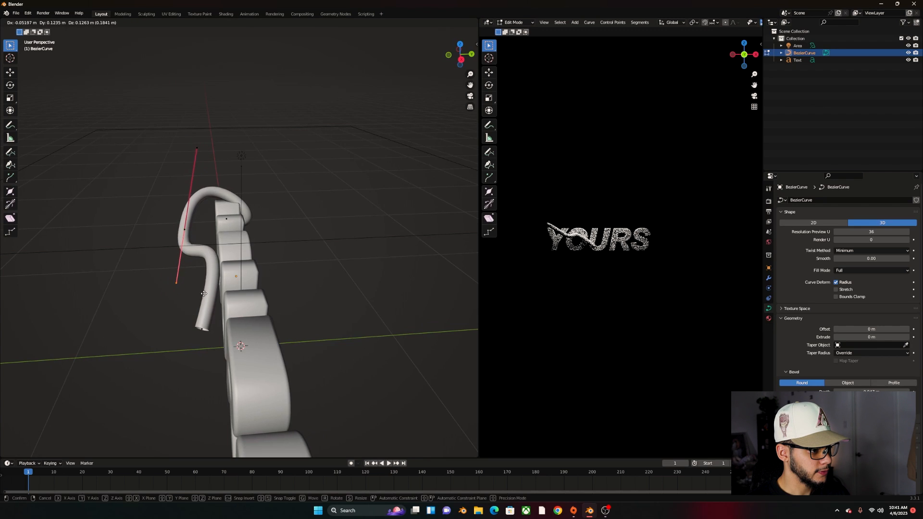
pyautogui.click(193, 291)
pyautogui.moveTo(194, 291); pyautogui.dragTo(91, 239, button='middle')
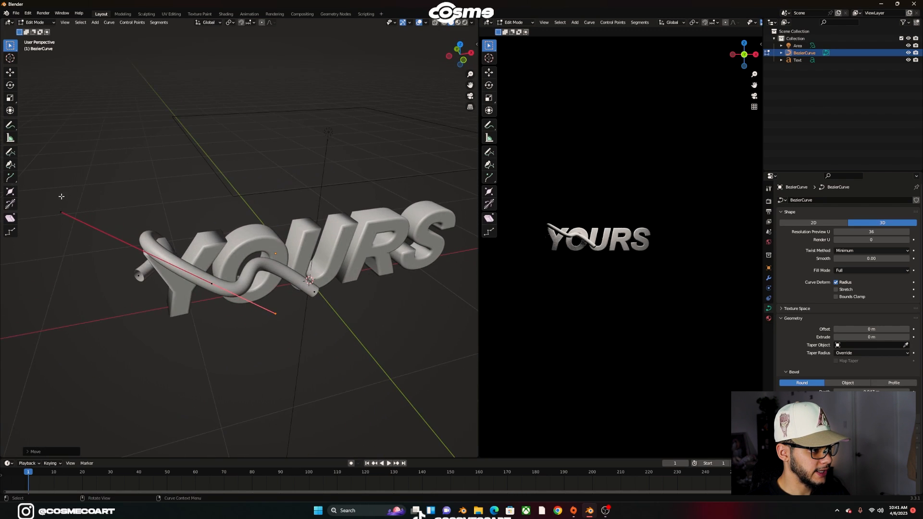
pyautogui.press('g')
pyautogui.click(139, 206)
# Pass the curve's end through the O to behind the text and adjust that end point's upper handle.
pyautogui.moveTo(140, 207); pyautogui.dragTo(253, 298, button='middle')
pyautogui.press('g')
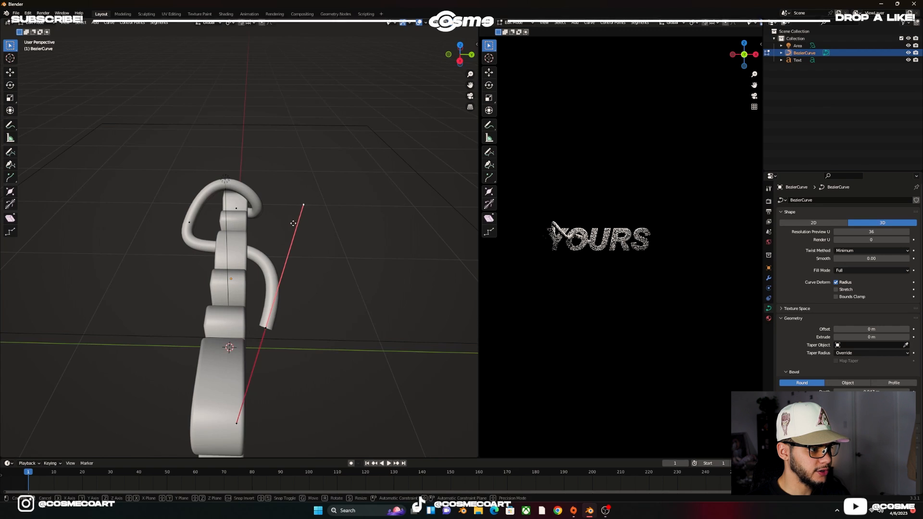
pyautogui.click(212, 228)
pyautogui.moveTo(212, 227); pyautogui.dragTo(244, 355, button='middle')
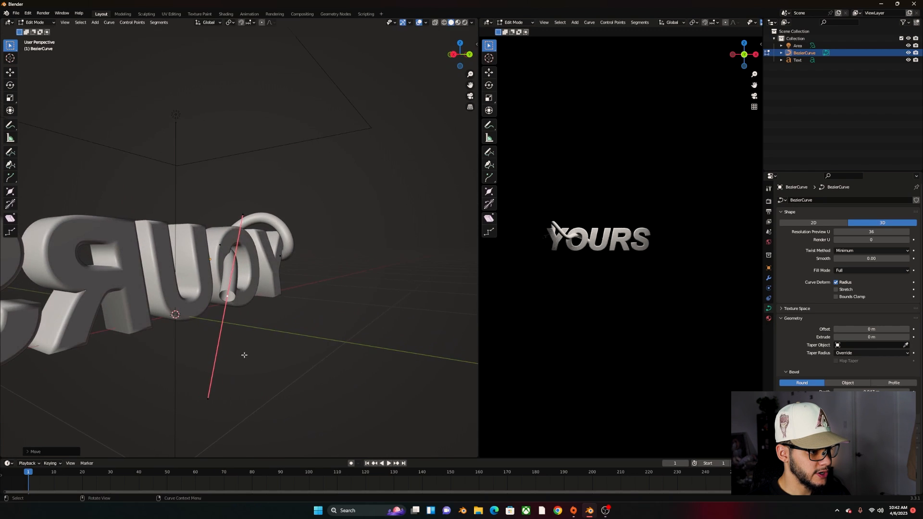
# Adjust the end point's lower handle behind the text and lower its upper handle toward the O's opening.
pyautogui.moveTo(198, 380); pyautogui.dragTo(219, 408)
pyautogui.moveTo(220, 408); pyautogui.dragTo(197, 407, button='middle')
pyautogui.press('g')
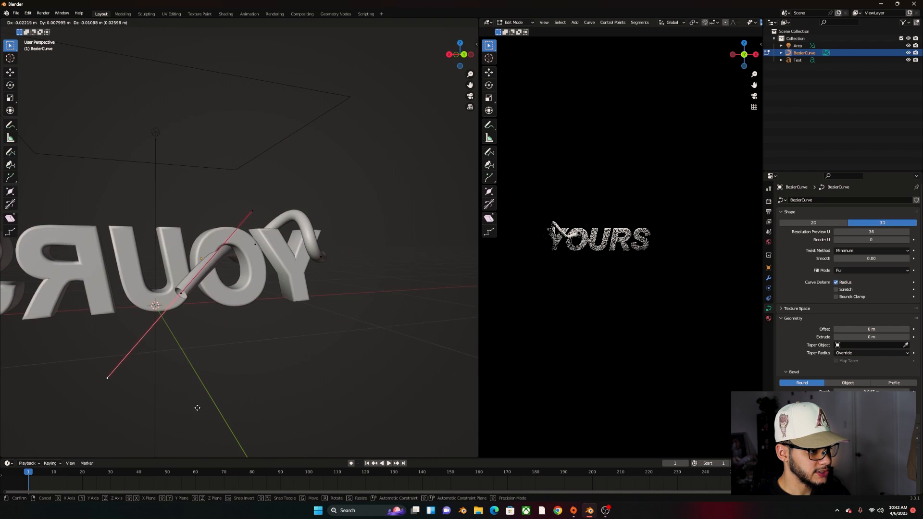
pyautogui.click(205, 341)
pyautogui.moveTo(207, 339); pyautogui.dragTo(251, 241, button='middle')
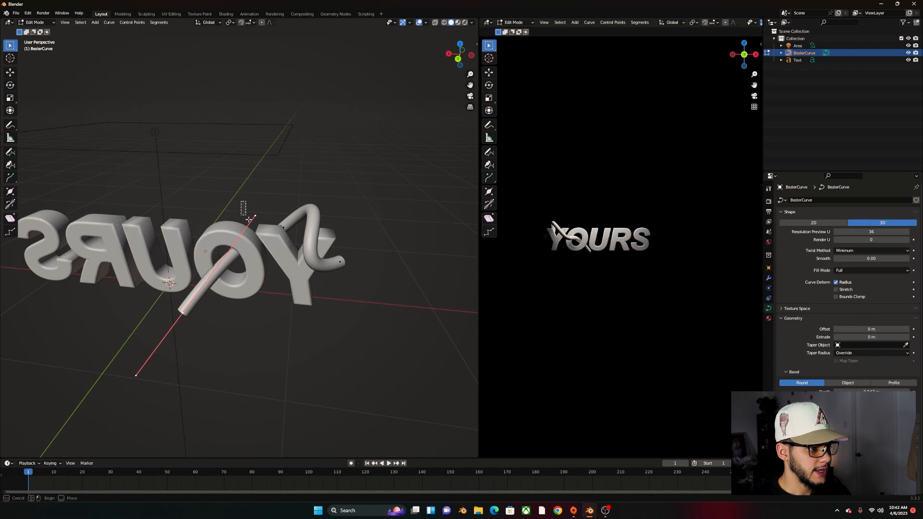
pyautogui.moveTo(258, 229); pyautogui.dragTo(258, 229)
pyautogui.press('g')
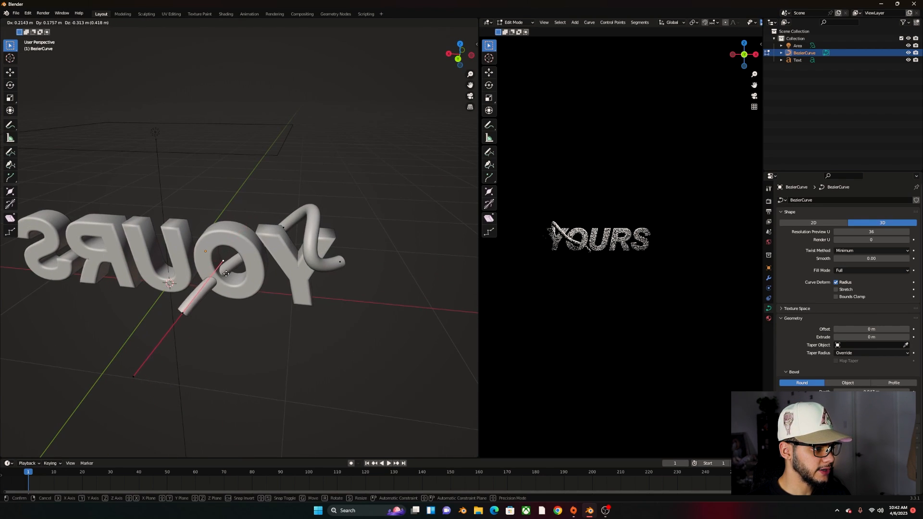
pyautogui.click(226, 273)
# Move the curve's end point in close behind the lower part of the O.
pyautogui.moveTo(205, 327); pyautogui.dragTo(205, 328)
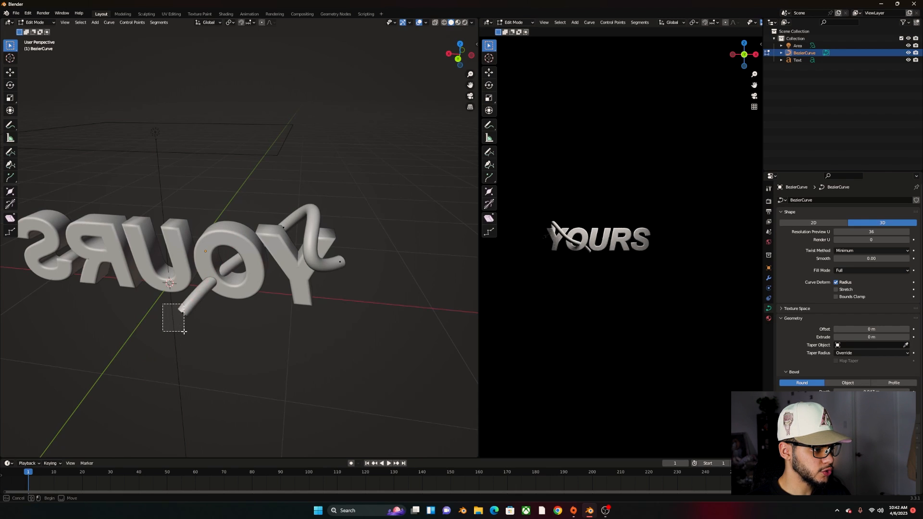
pyautogui.moveTo(193, 333); pyautogui.dragTo(218, 315, button='middle')
pyautogui.press('g')
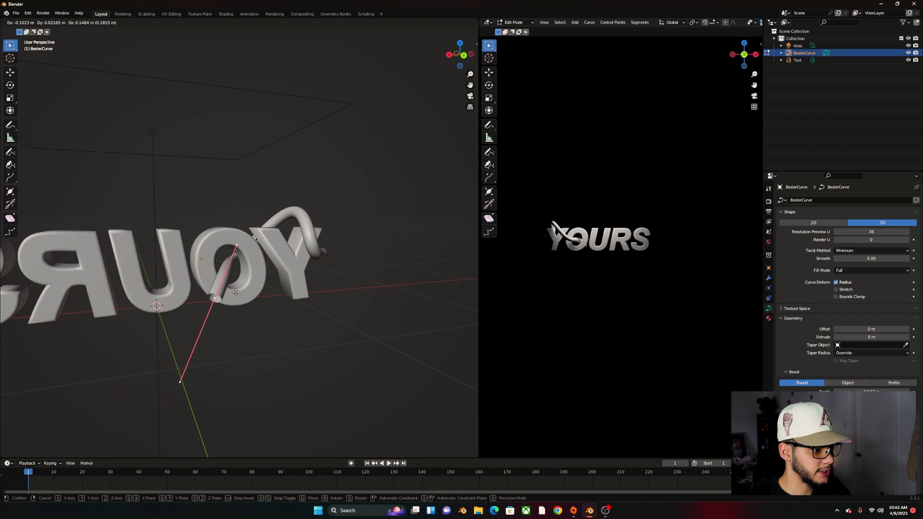
pyautogui.click(235, 293)
pyautogui.moveTo(208, 401); pyautogui.dragTo(208, 401)
pyautogui.moveTo(221, 387); pyautogui.dragTo(331, 307, button='middle')
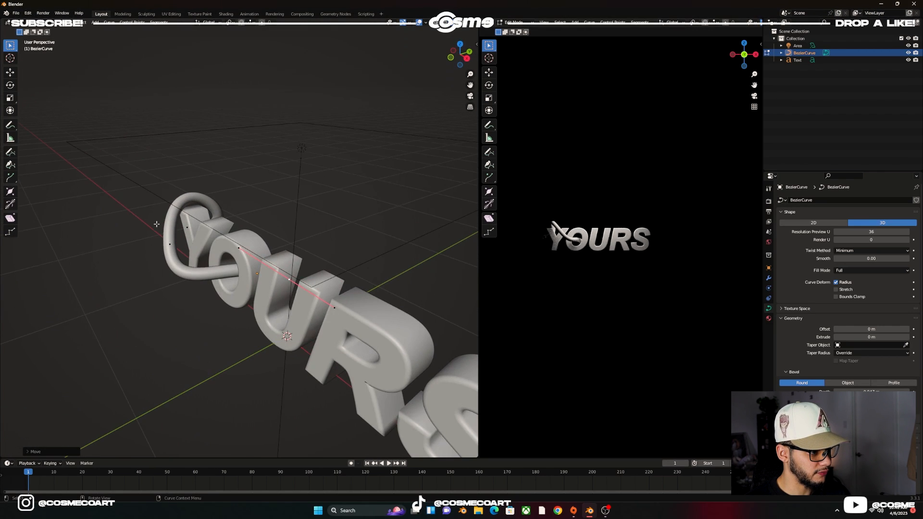
# Subdivide the curve segment between the control point in front of the O and the end point behind it.
pyautogui.moveTo(193, 283); pyautogui.dragTo(203, 287, button='middle')
pyautogui.moveTo(164, 251); pyautogui.dragTo(278, 291, button='middle')
pyautogui.moveTo(278, 290); pyautogui.dragTo(313, 327)
pyautogui.moveTo(313, 326); pyautogui.dragTo(263, 276, button='middle')
pyautogui.rightClick(264, 275)
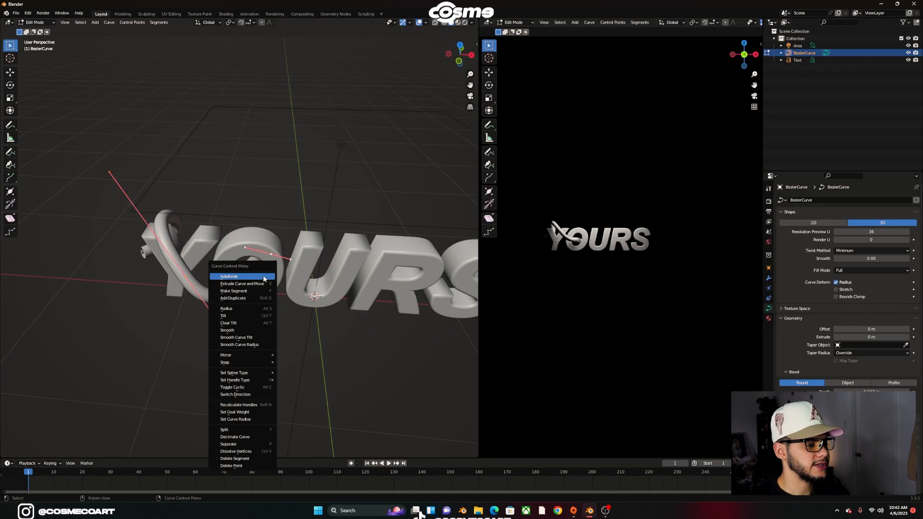
pyautogui.click(263, 277)
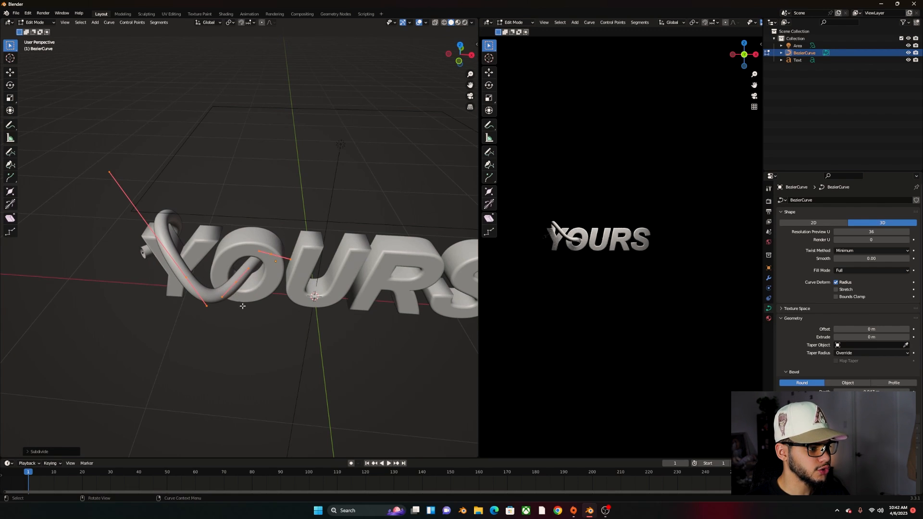
# Reposition the new subdivision point so the tube bends cleanly through the O's opening.
pyautogui.moveTo(249, 305); pyautogui.dragTo(257, 295, button='middle')
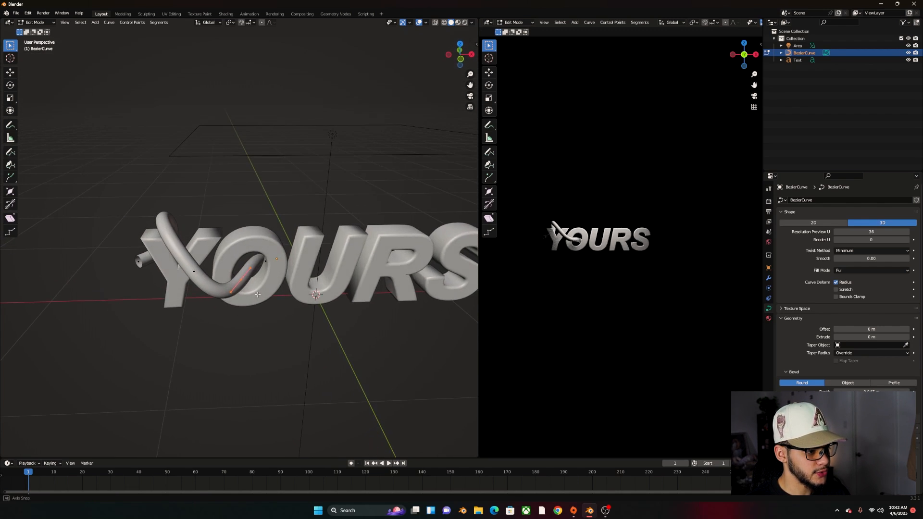
pyautogui.press('g')
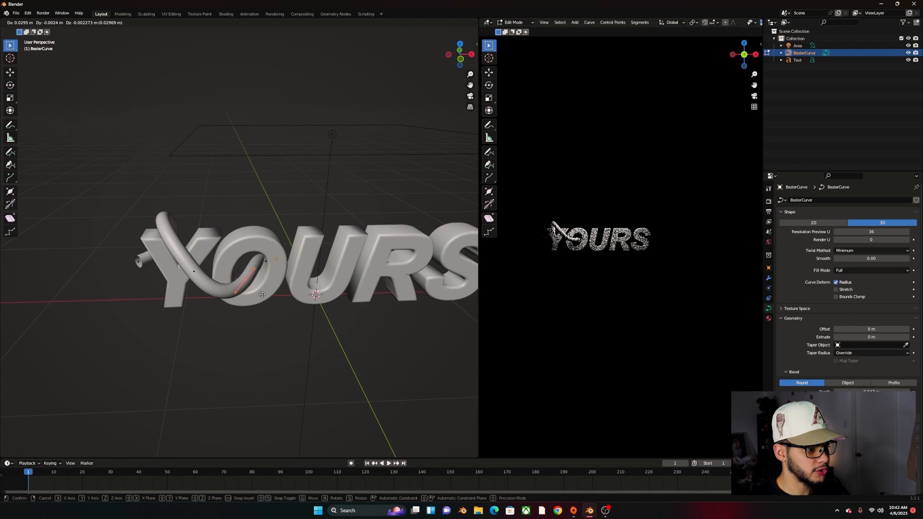
pyautogui.click(262, 294)
pyautogui.moveTo(269, 292); pyautogui.dragTo(163, 278, button='middle')
pyautogui.click(248, 273)
pyautogui.press('g')
pyautogui.click(258, 274)
# Shift the curve's end point behind the O and check the tube's path from the front.
pyautogui.moveTo(236, 308); pyautogui.dragTo(247, 317)
pyautogui.press('g')
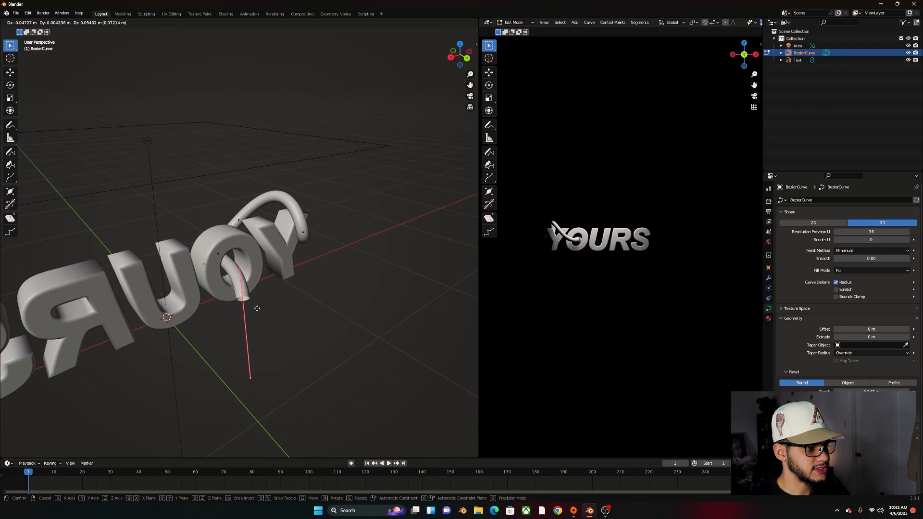
pyautogui.click(254, 307)
pyautogui.moveTo(253, 307); pyautogui.dragTo(352, 308, button='middle')
pyautogui.scroll(-4, 351, 308)
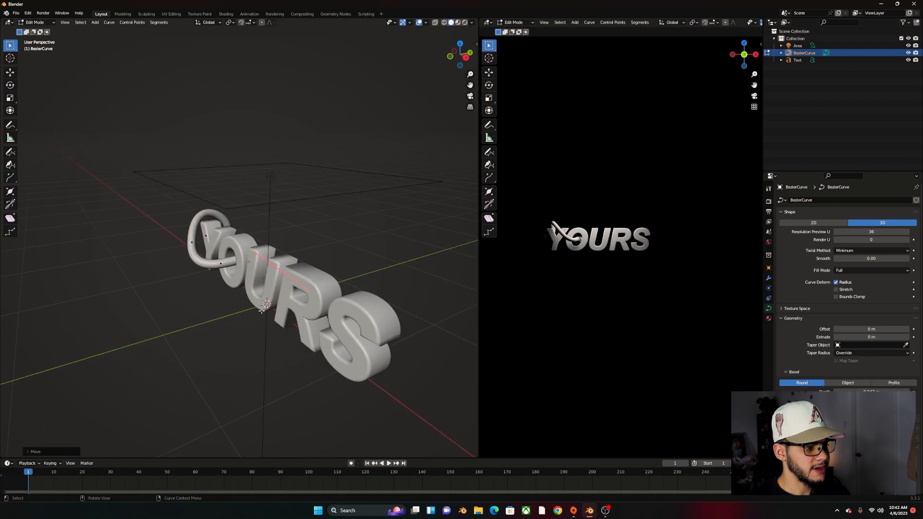
pyautogui.moveTo(146, 270); pyautogui.dragTo(218, 265, button='middle')
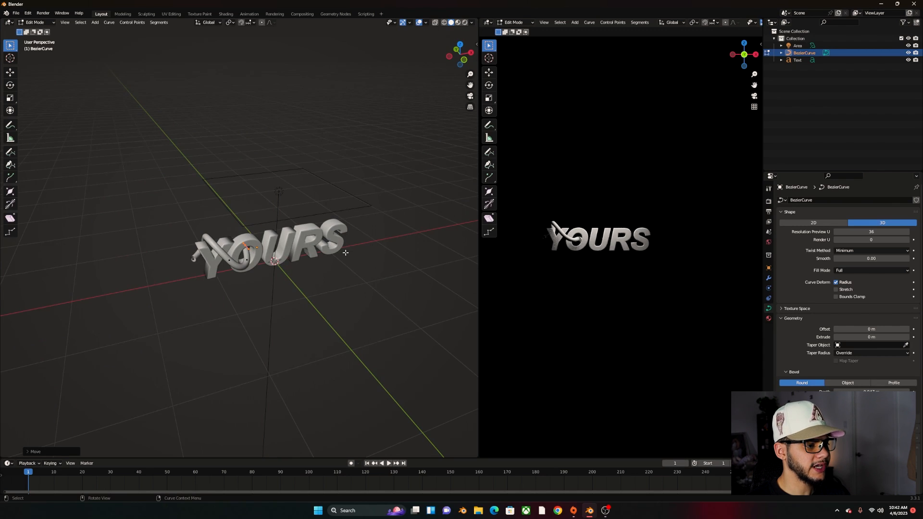
pyautogui.moveTo(359, 252); pyautogui.dragTo(330, 254, button='middle')
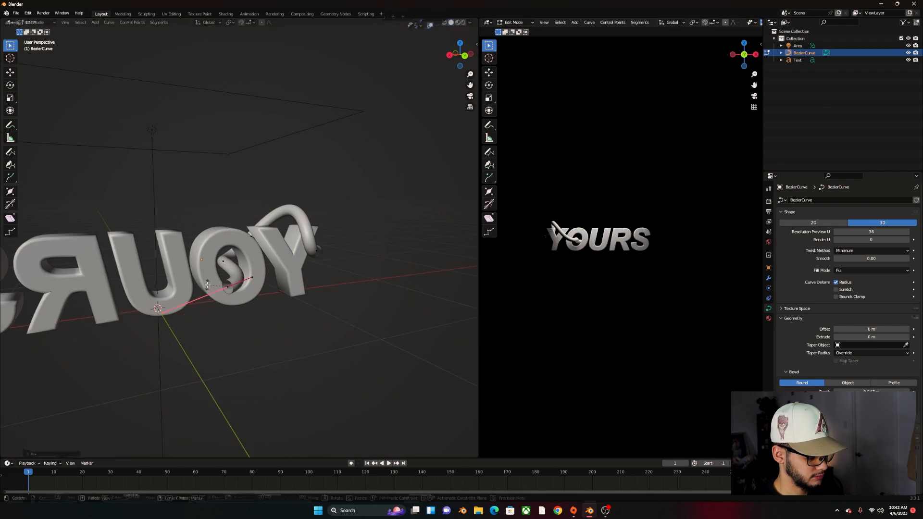
# Extrude a new point from the curve's end behind the O across to the U, and reposition it.
pyautogui.press('KP_7')
pyautogui.press('e')
pyautogui.click(363, 288)
pyautogui.moveTo(363, 288); pyautogui.dragTo(346, 217, button='middle')
pyautogui.press('g')
pyautogui.click(255, 267)
# Adjust the lower handle of the control point between the Y and O to round the front bend.
pyautogui.click(220, 309)
pyautogui.press('g')
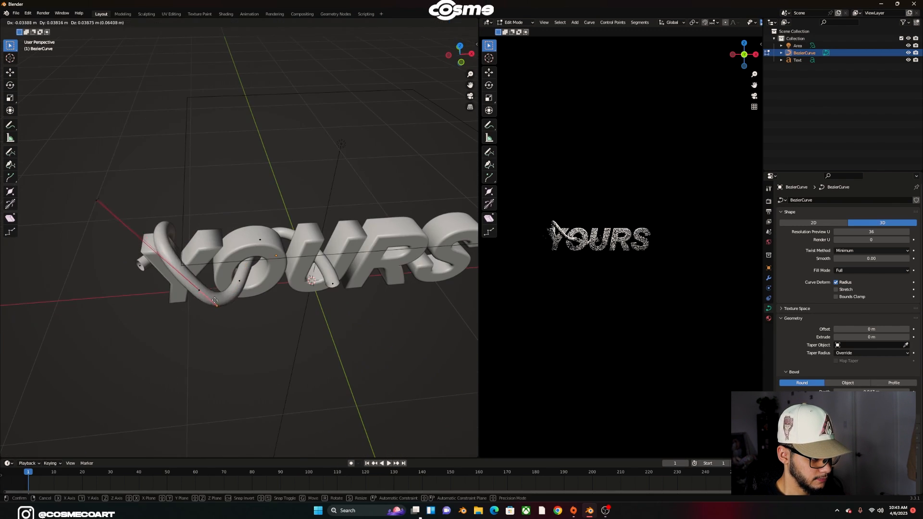
pyautogui.click(220, 308)
# Extrude two more points to carry the tube below the U and up around the R, repositioning the last one.
pyautogui.press('e')
pyautogui.click(408, 385)
pyautogui.moveTo(408, 385); pyautogui.dragTo(269, 355, button='middle')
pyautogui.press('e')
pyautogui.click(269, 308)
pyautogui.moveTo(200, 333); pyautogui.dragTo(181, 305, button='middle')
pyautogui.press('g')
pyautogui.click(181, 240)
# Extrude the curve's end down in front of the R toward the S's base, then rotate and reposition the new point.
pyautogui.moveTo(181, 241); pyautogui.dragTo(269, 230, button='middle')
pyautogui.press('e')
pyautogui.click(270, 230)
pyautogui.press('r')
pyautogui.press('g')
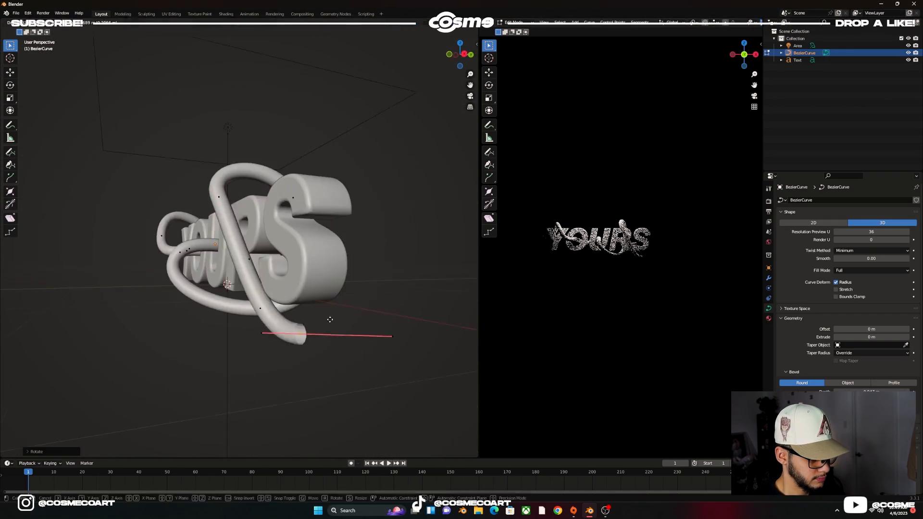
pyautogui.click(329, 319)
# Extrude the tube around the S, position its control point, and leave curve editing.
pyautogui.moveTo(329, 320); pyautogui.dragTo(270, 307, button='middle')
pyautogui.press('e')
pyautogui.click(216, 202)
pyautogui.moveTo(216, 202); pyautogui.dragTo(241, 288, button='middle')
pyautogui.press('g')
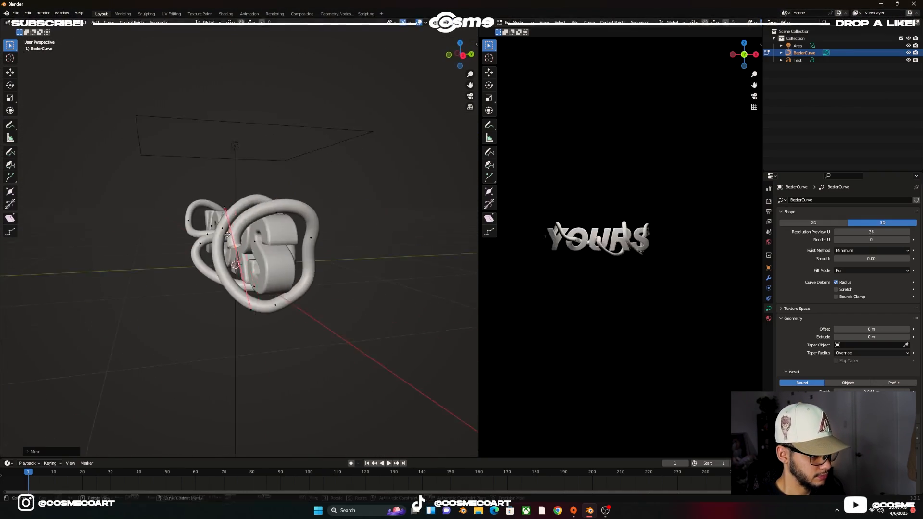
pyautogui.click(228, 234)
pyautogui.moveTo(227, 235); pyautogui.dragTo(308, 231, button='middle')
pyautogui.press('Tab')
pyautogui.click(268, 325)
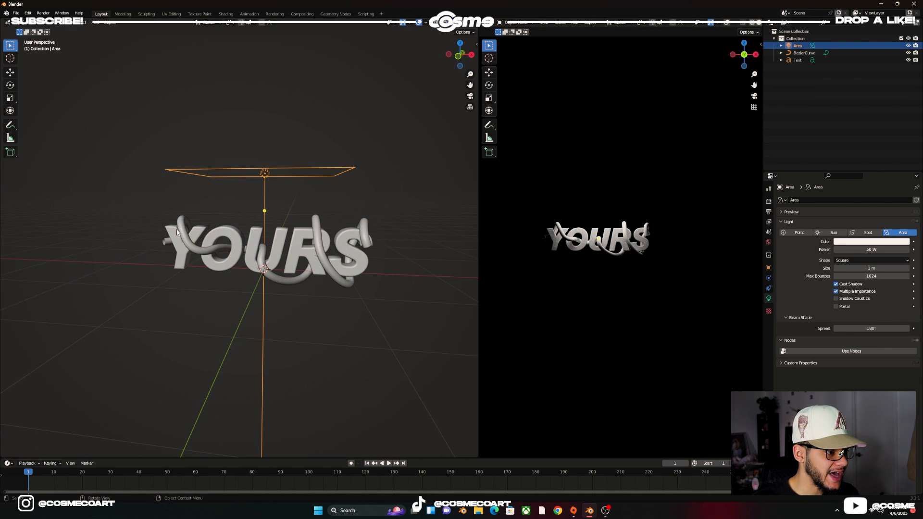
# Taper the Bézier tube's end at the S by shrinking that end point's radius to about 0.06.
pyautogui.scroll(3, 194, 259)
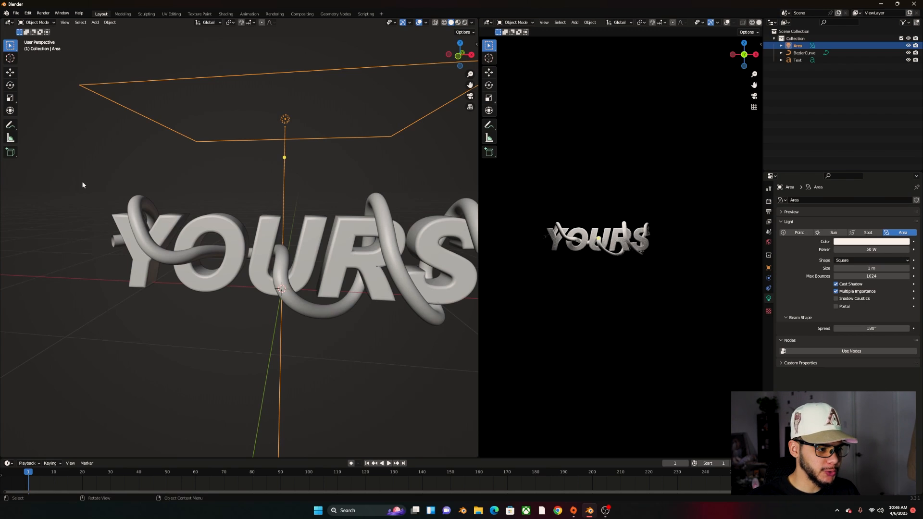
pyautogui.click(167, 265)
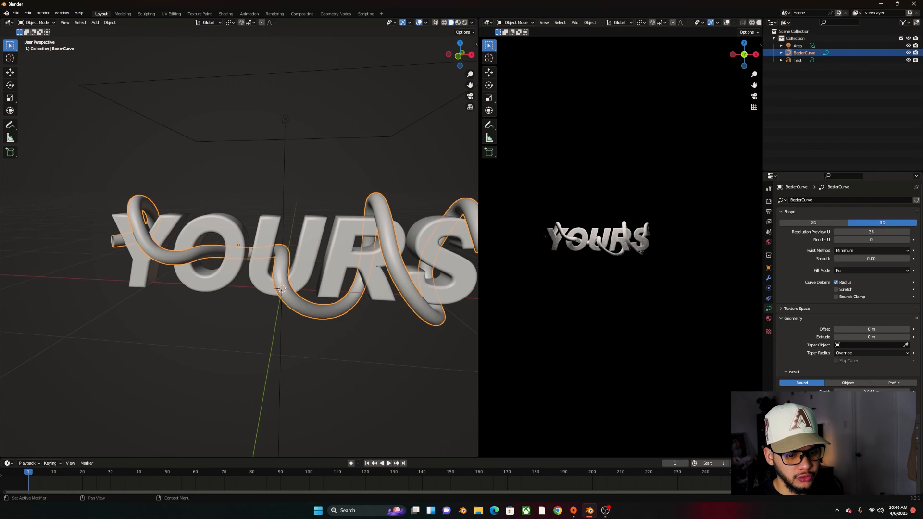
pyautogui.moveTo(406, 382); pyautogui.dragTo(254, 287, button='middle')
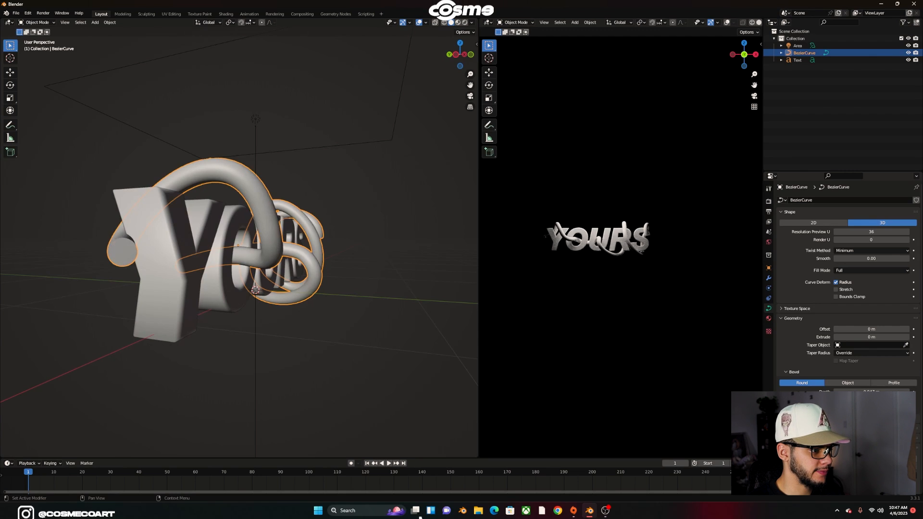
pyautogui.moveTo(347, 330); pyautogui.dragTo(258, 337, button='middle')
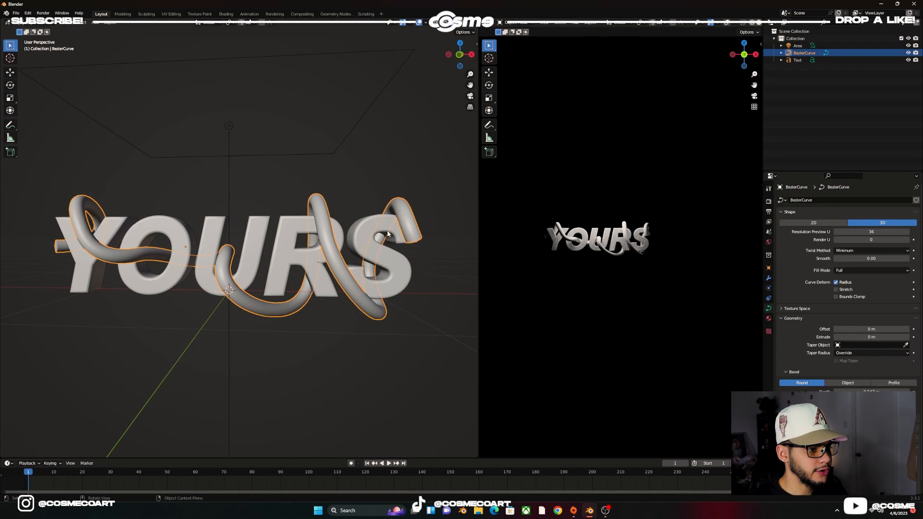
pyautogui.press('Tab')
pyautogui.click(413, 232)
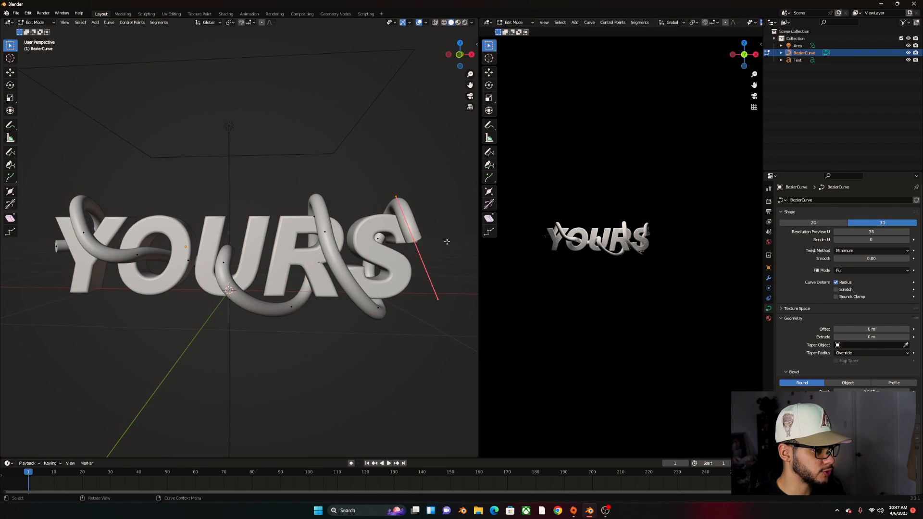
pyautogui.hotkey('alt', 's')
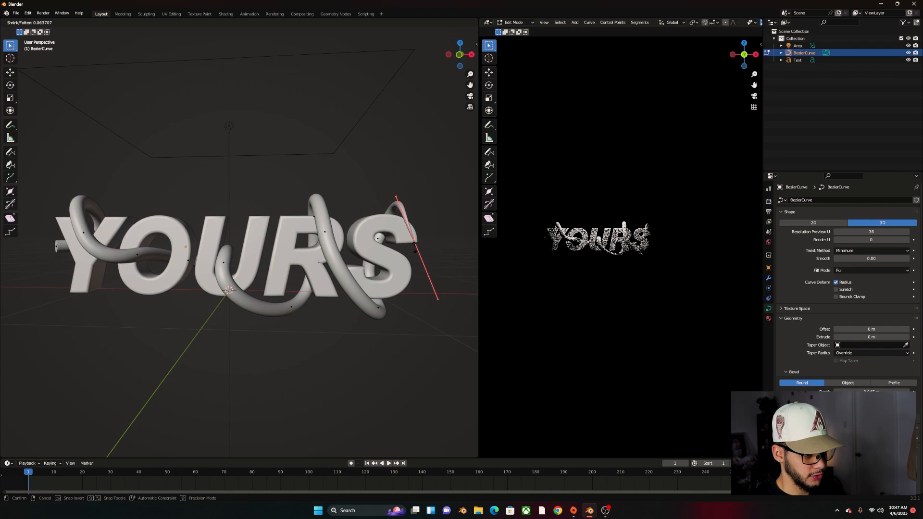
pyautogui.click(415, 247)
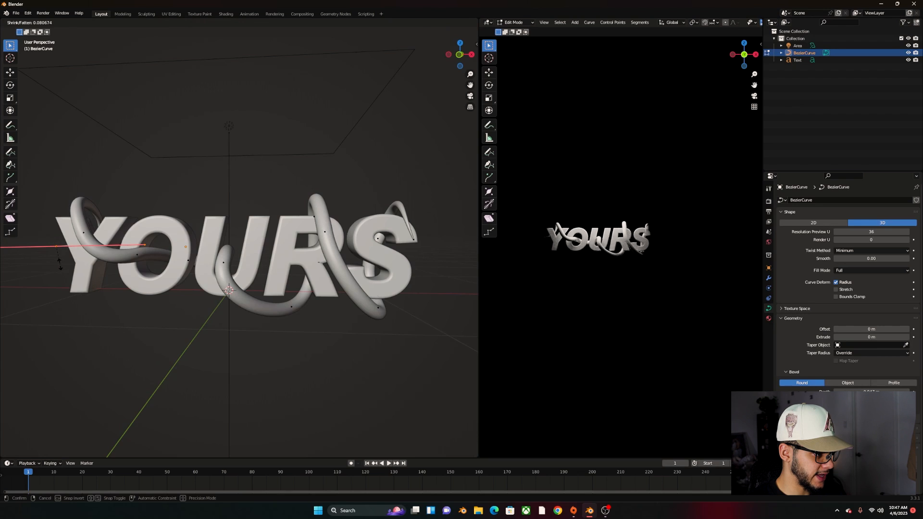
# Shrink the tube's starting point at the Y to about 0.08 and its control point inside the O to about 0.46.
pyautogui.click(59, 262)
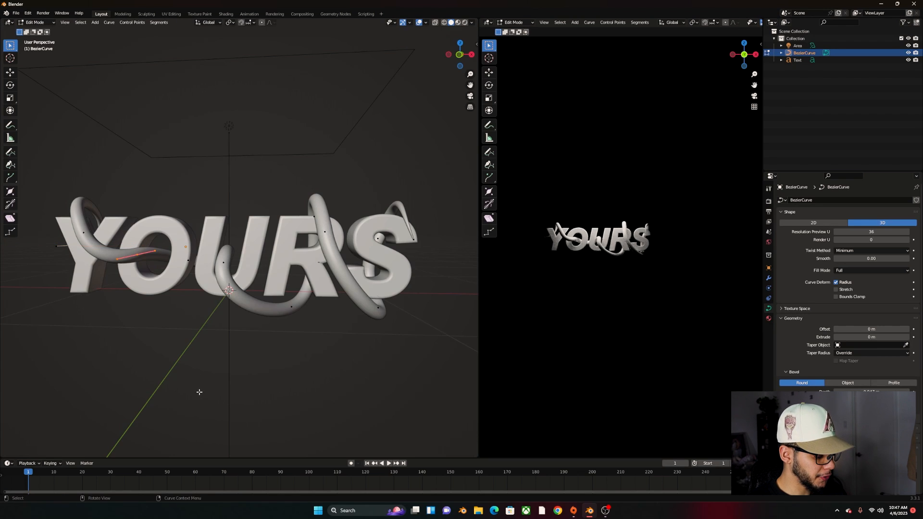
pyautogui.hotkey('alt', 's')
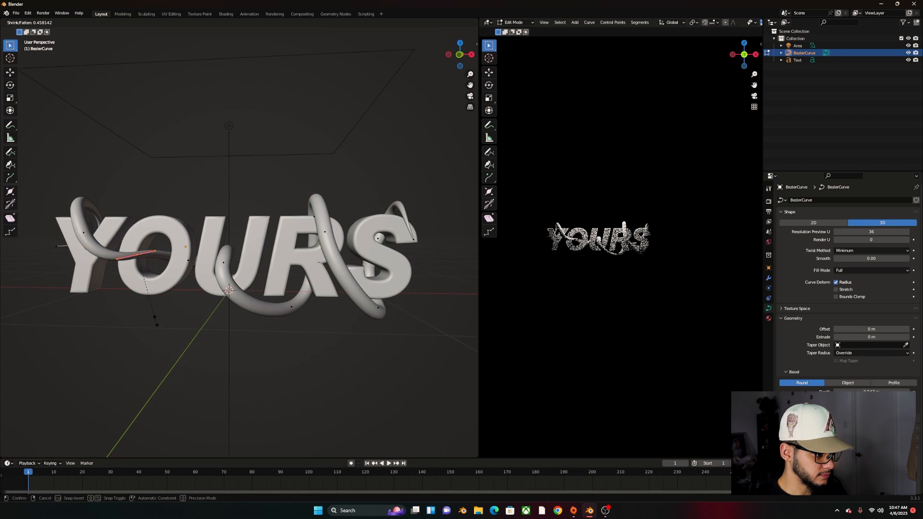
pyautogui.click(156, 322)
# Narrow the tube at the control point in front of the U by shrinking its radius.
pyautogui.moveTo(154, 319); pyautogui.dragTo(250, 388, button='middle')
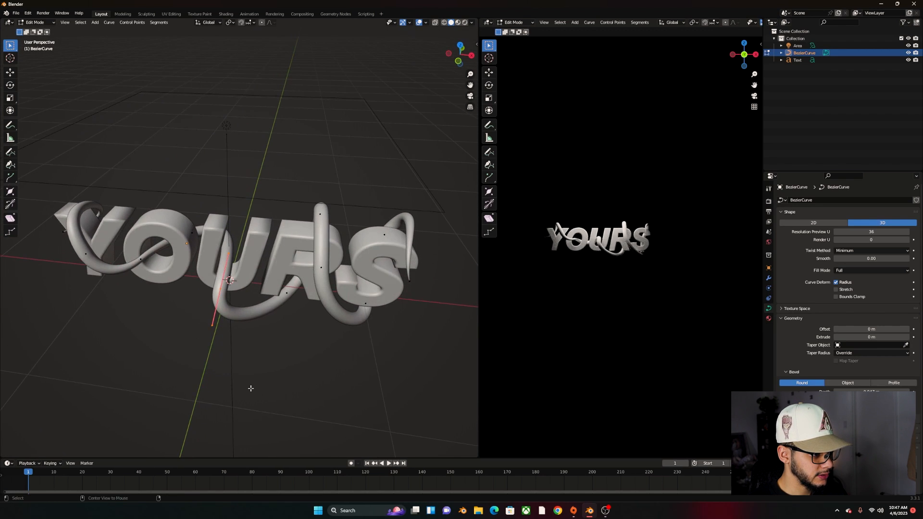
pyautogui.hotkey('alt', 's')
pyautogui.click(225, 338)
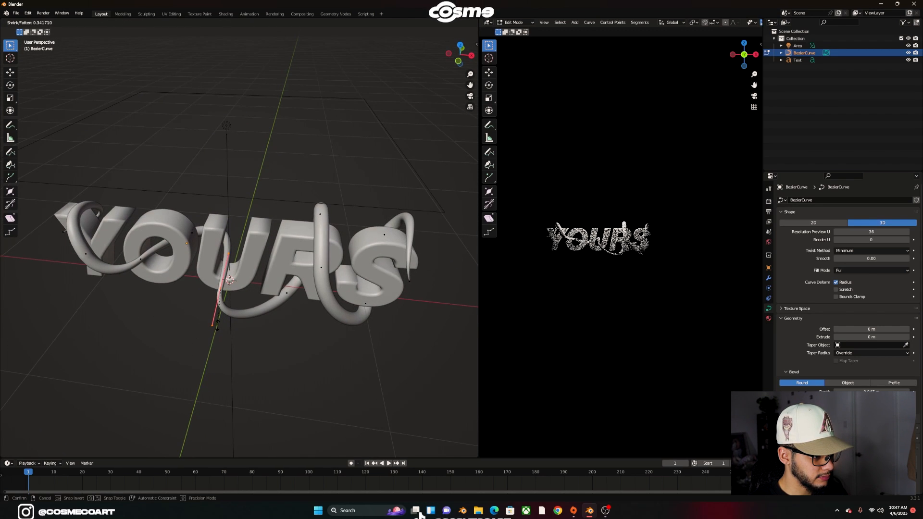
pyautogui.moveTo(266, 344); pyautogui.dragTo(266, 333, button='middle')
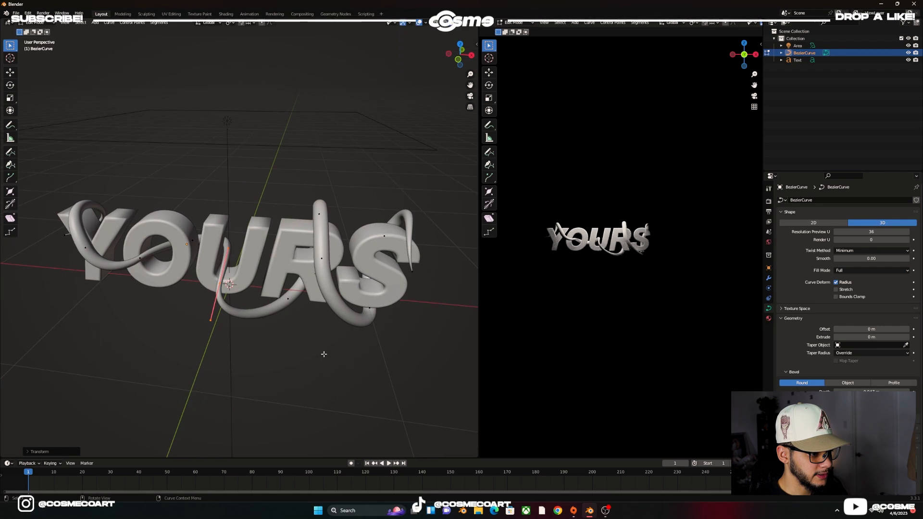
# Narrow the tube at the control point behind the top of the R.
pyautogui.moveTo(323, 354); pyautogui.dragTo(321, 336, button='middle')
pyautogui.moveTo(307, 276); pyautogui.dragTo(323, 205, button='middle')
pyautogui.moveTo(314, 188); pyautogui.dragTo(318, 194)
pyautogui.moveTo(319, 309); pyautogui.dragTo(359, 348, button='middle')
pyautogui.hotkey('alt', 's')
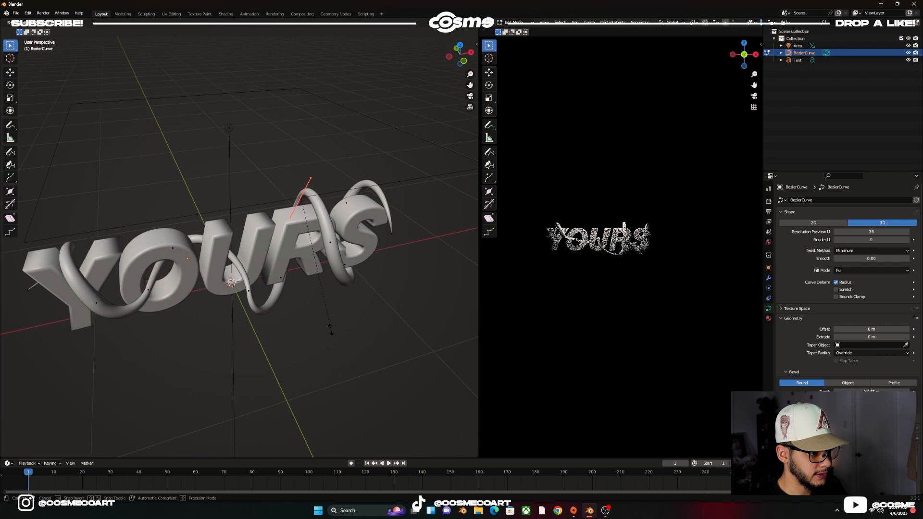
pyautogui.click(302, 298)
# Narrow the tube at the control point beneath the S, then leave curve editing and deselect the curve.
pyautogui.moveTo(302, 298); pyautogui.dragTo(358, 331, button='middle')
pyautogui.click(373, 337)
pyautogui.hotkey('alt', 's')
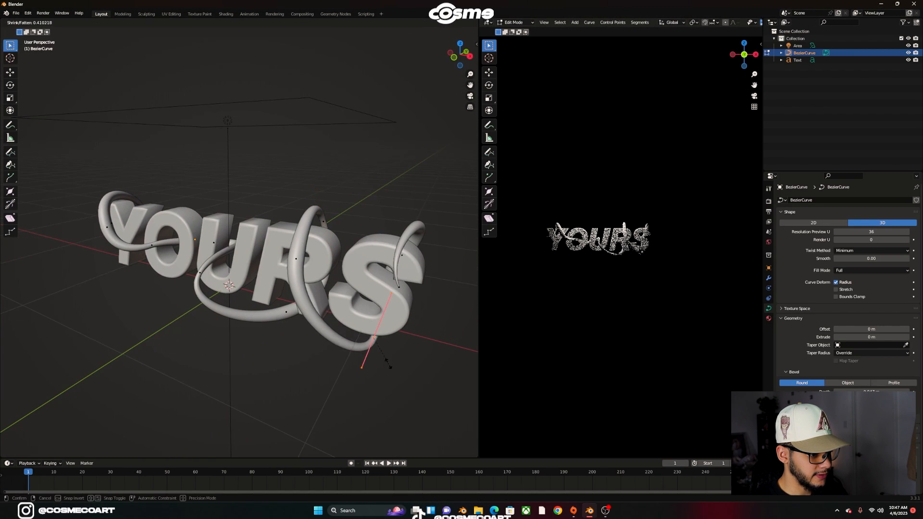
pyautogui.click(379, 354)
pyautogui.moveTo(229, 408); pyautogui.dragTo(267, 389, button='middle')
pyautogui.press('Tab')
pyautogui.click(327, 368)
pyautogui.moveTo(327, 368); pyautogui.dragTo(319, 372, button='middle')
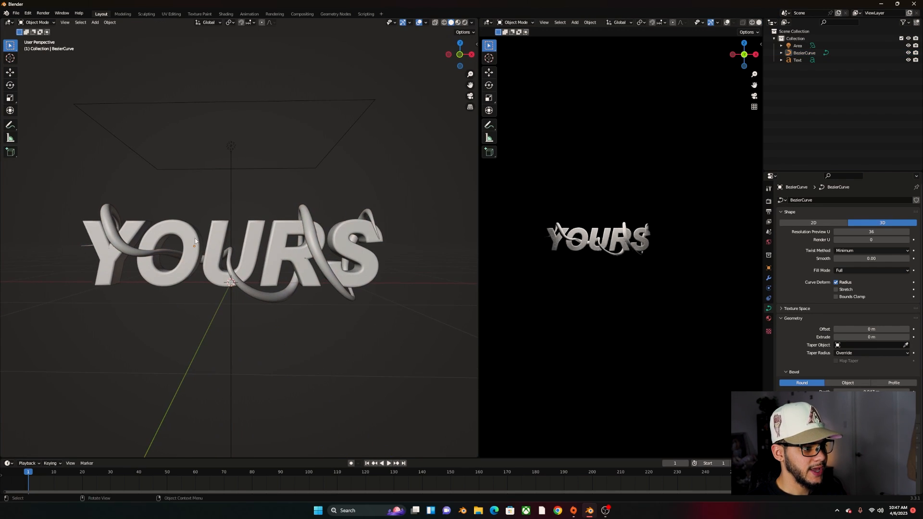
pyautogui.click(310, 242)
pyautogui.press('Tab')
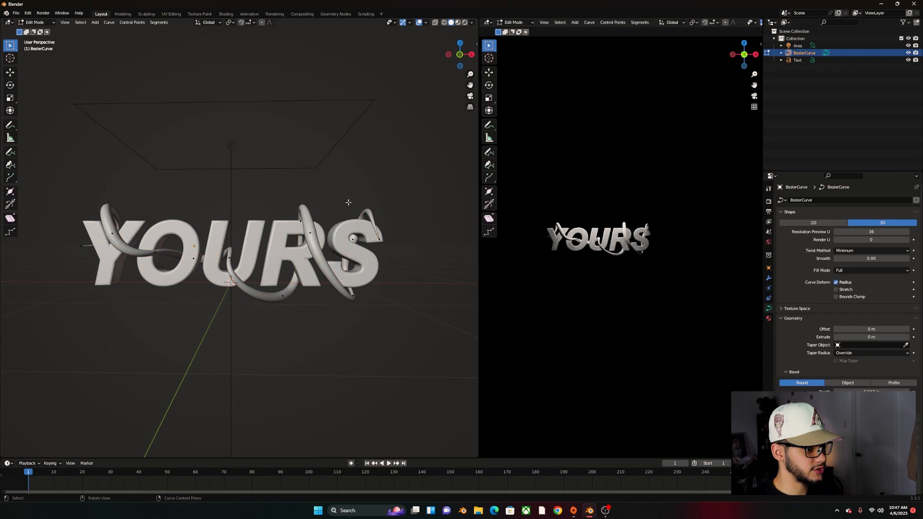
pyautogui.press('g')
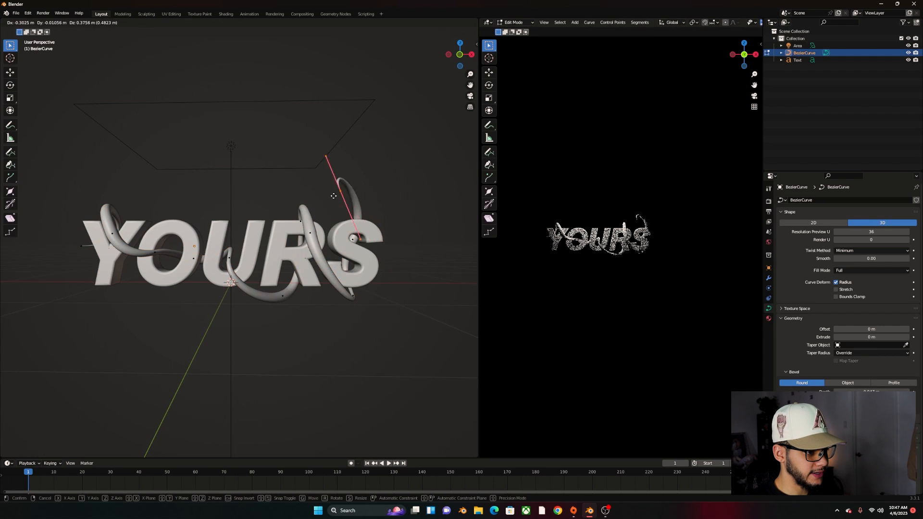
pyautogui.rightClick(344, 236)
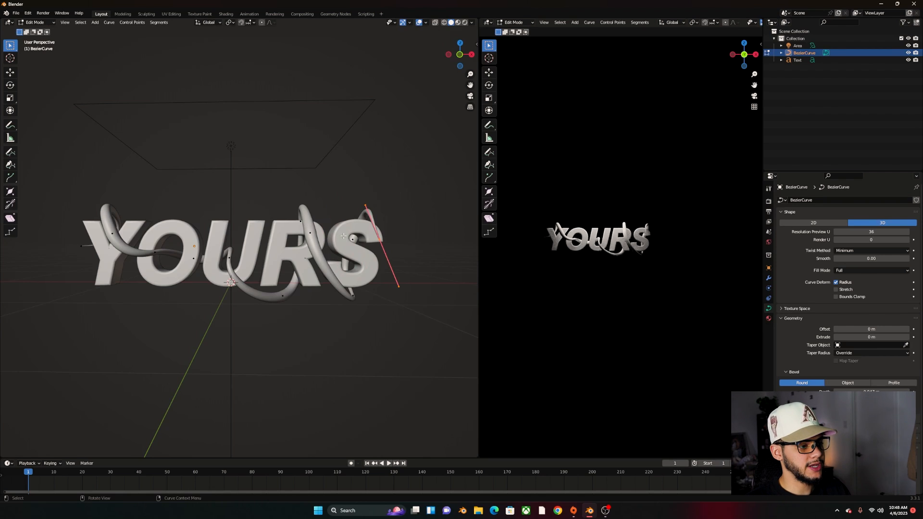
pyautogui.press('Tab')
pyautogui.click(267, 335)
# Give the YOURS text a new material named GLASS with a roughness of 0, then deselect the text.
pyautogui.moveTo(267, 336)
pyautogui.mouseDown(button='middle')
pyautogui.moveTo(315, 342)
pyautogui.moveTo(247, 346)
pyautogui.moveTo(309, 341)
pyautogui.moveTo(245, 334)
pyautogui.moveTo(281, 333)
pyautogui.moveTo(259, 339)
pyautogui.mouseUp(button='middle')
pyautogui.scroll(2, 250, 330)
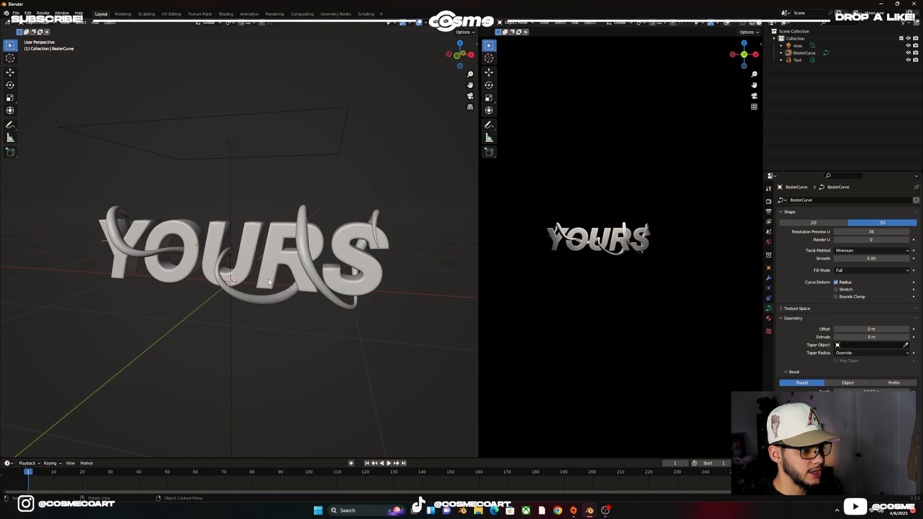
pyautogui.moveTo(265, 307); pyautogui.dragTo(282, 284, button='middle')
pyautogui.click(284, 260)
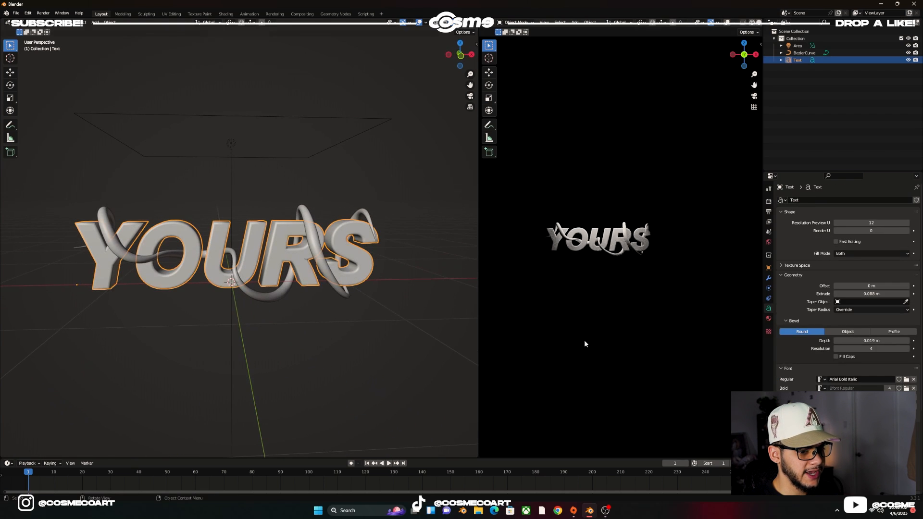
pyautogui.click(768, 318)
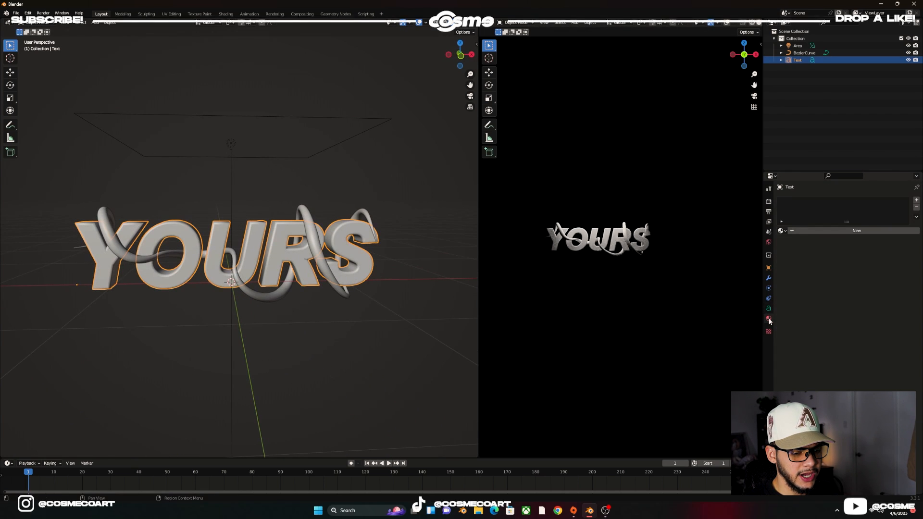
pyautogui.click(809, 232)
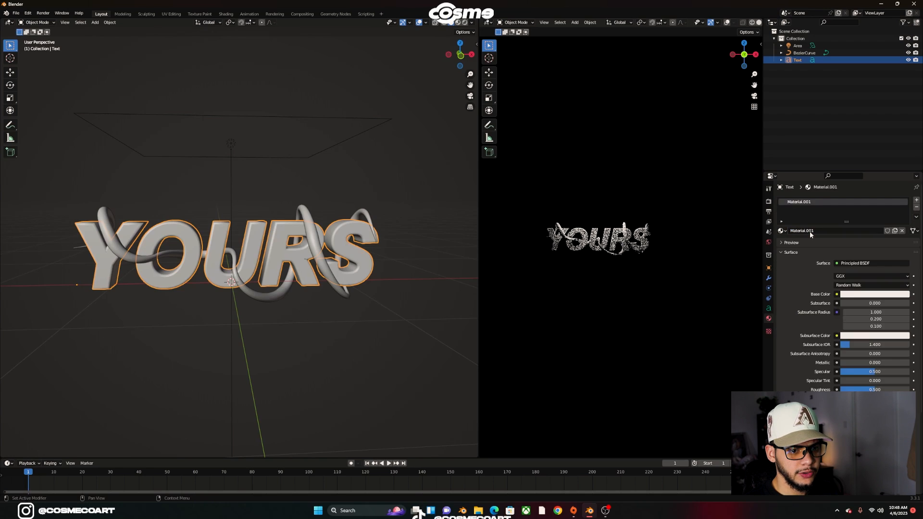
pyautogui.doubleClick(837, 229)
pyautogui.write('GLASS')
pyautogui.press('Return')
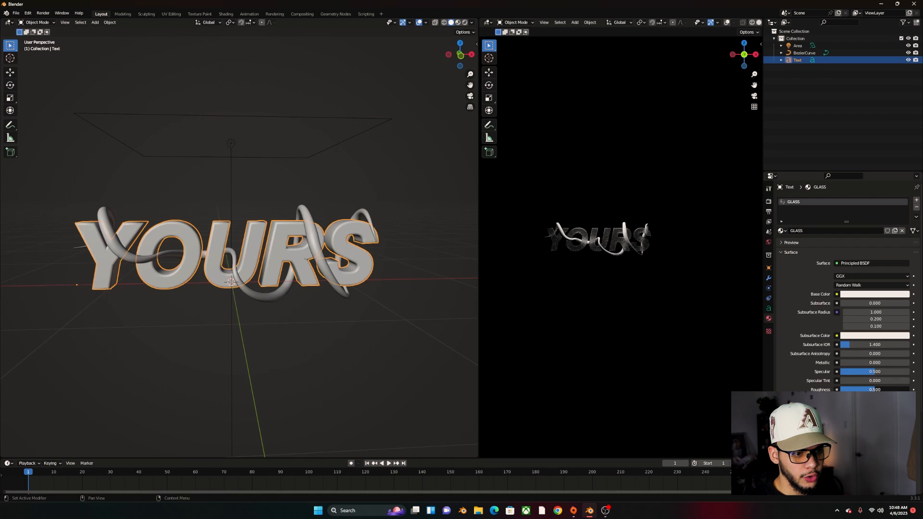
pyautogui.moveTo(875, 389); pyautogui.dragTo(839, 390)
pyautogui.click(383, 358)
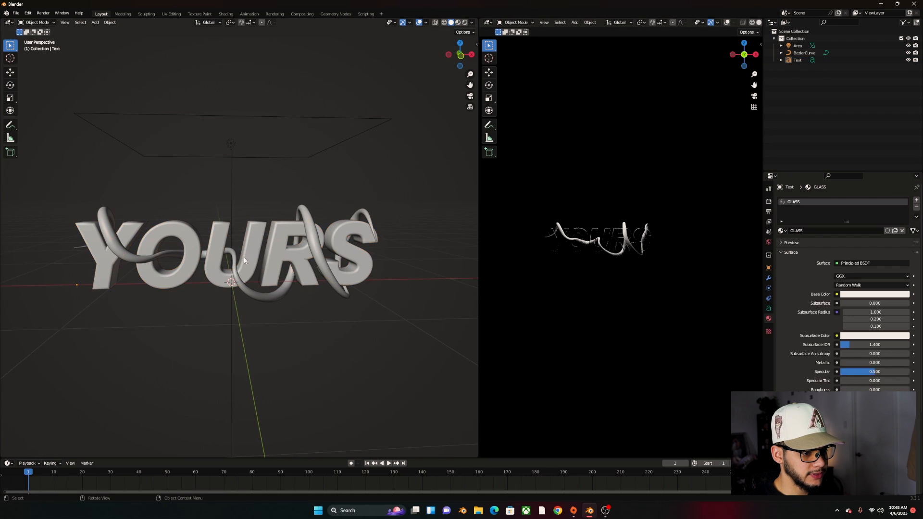
# Give the Bézier tube a new material named GLOW GREEN.
pyautogui.scroll(3, 303, 342)
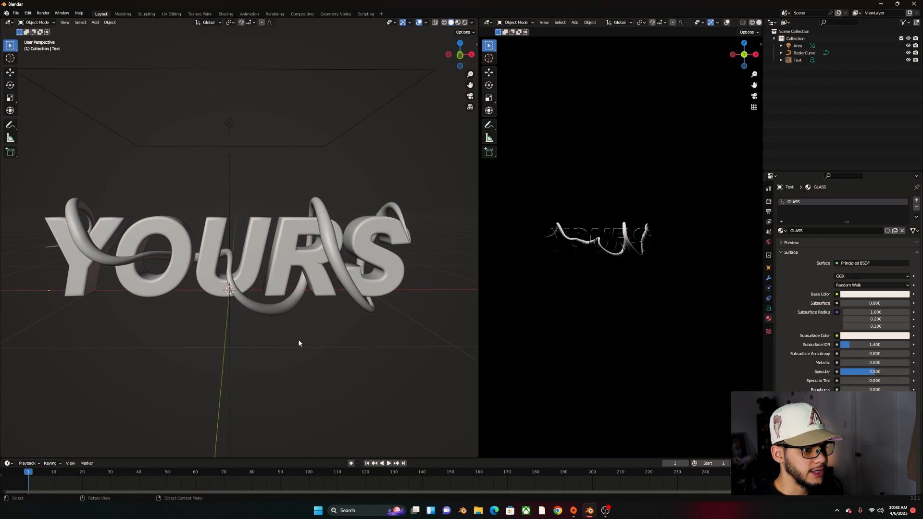
pyautogui.click(88, 251)
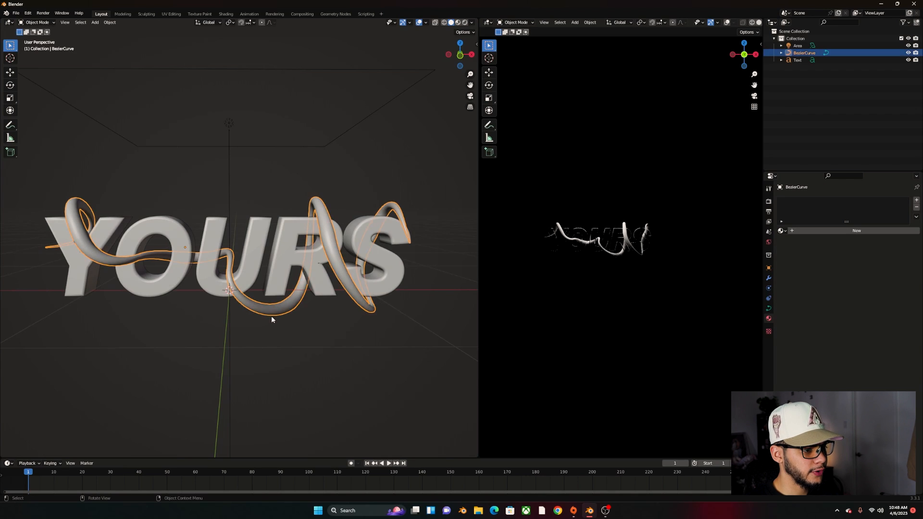
pyautogui.click(808, 233)
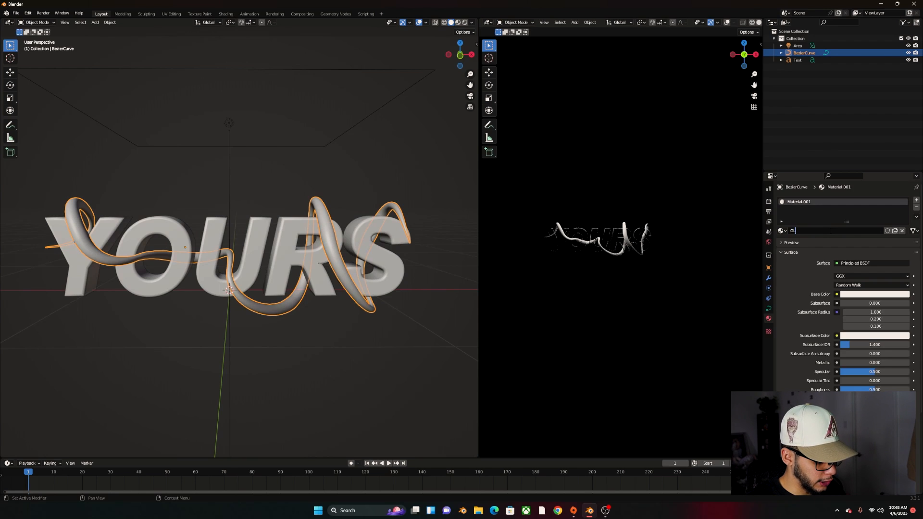
pyautogui.press('Return')
pyautogui.click(830, 229)
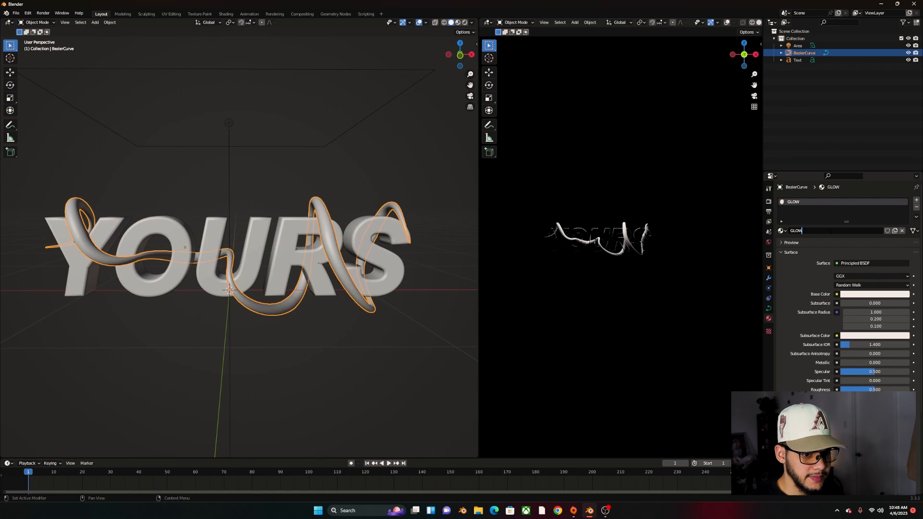
pyautogui.press('Return')
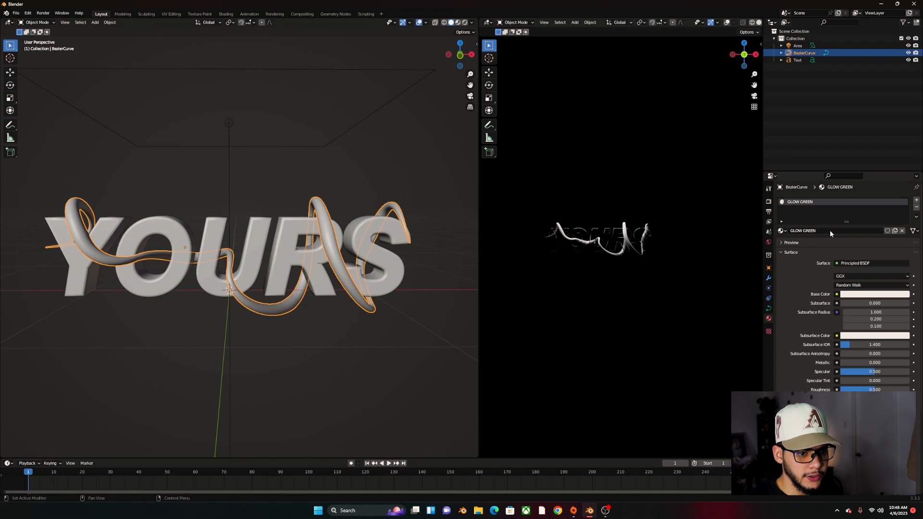
# Set the tube material's emission to bright saturated green and its base color to hue 0.334, saturation 0.999, value 0.800, then deselect the tube.
pyautogui.scroll(-3, 883, 336)
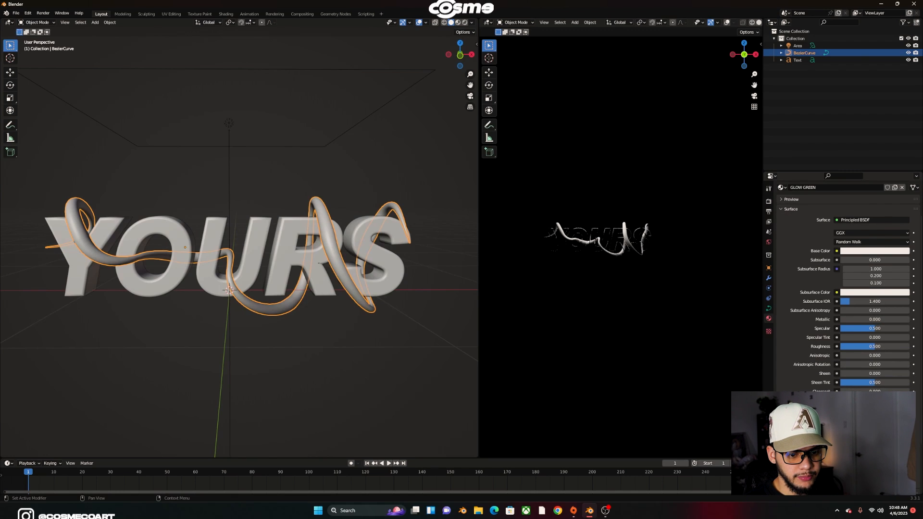
pyautogui.click(874, 436)
pyautogui.moveTo(904, 385); pyautogui.dragTo(903, 333)
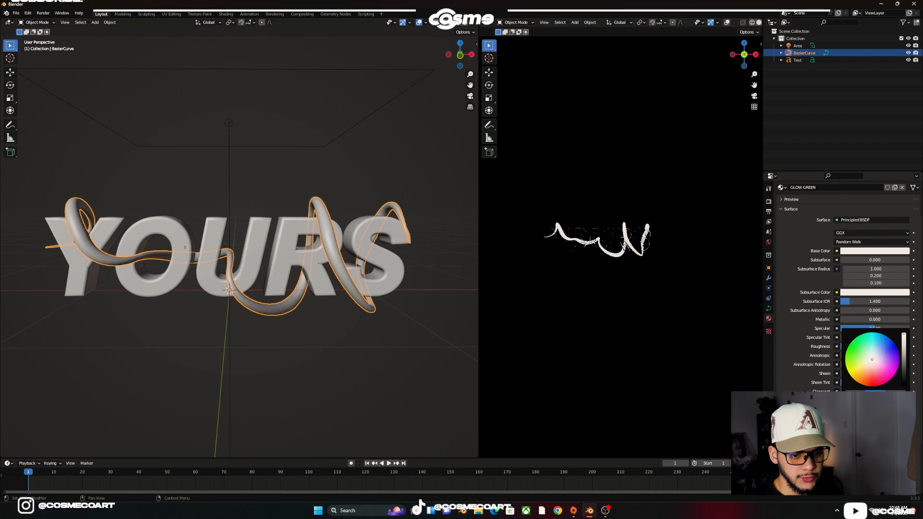
pyautogui.click(860, 357)
pyautogui.moveTo(860, 357); pyautogui.dragTo(849, 345)
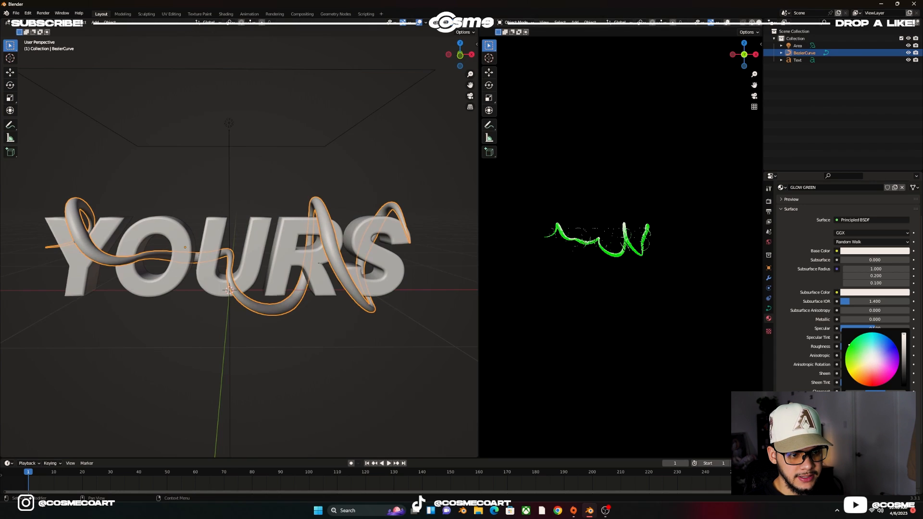
pyautogui.click(854, 253)
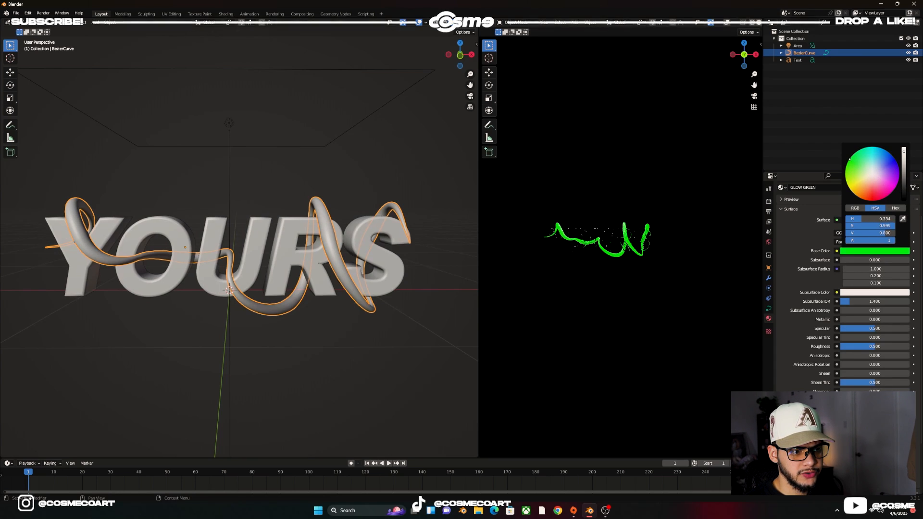
pyautogui.press('Escape')
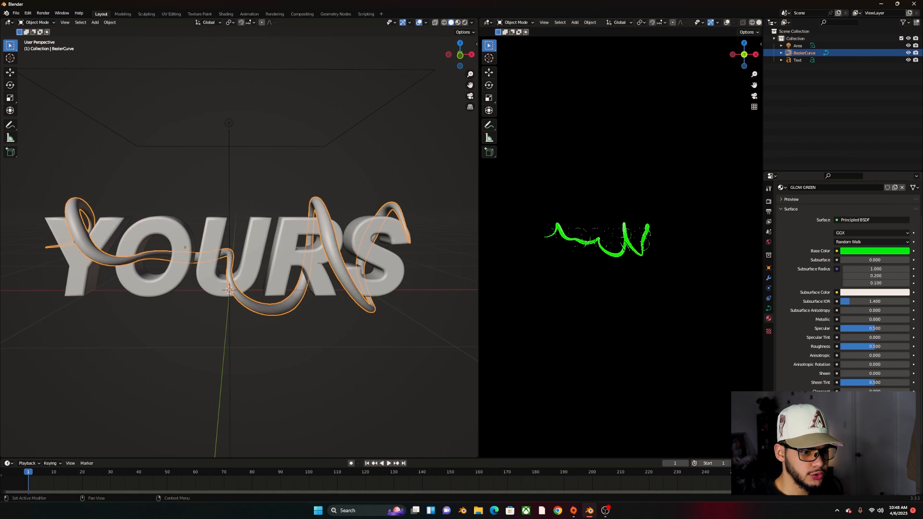
pyautogui.click(291, 400)
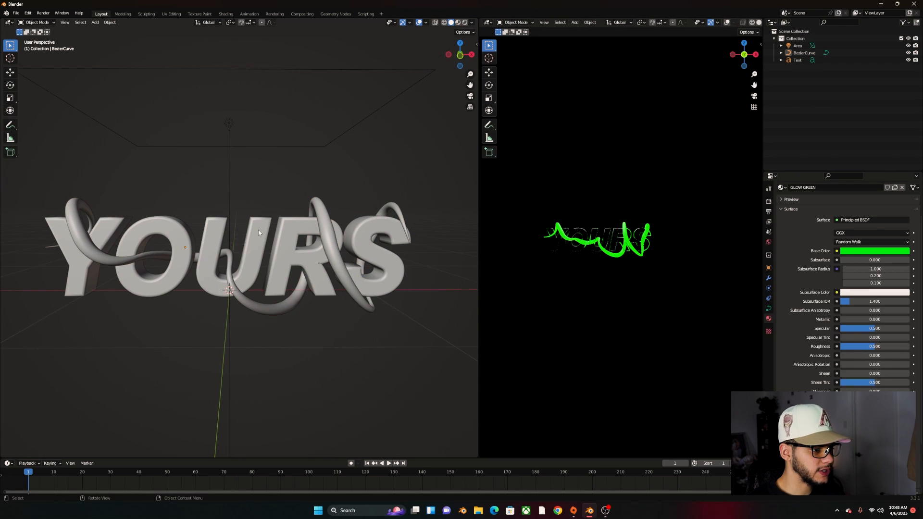
pyautogui.scroll(3, 258, 230)
pyautogui.moveTo(258, 229)
pyautogui.mouseDown(button='middle')
pyautogui.moveTo(253, 241)
pyautogui.moveTo(273, 239)
pyautogui.moveTo(239, 250)
pyautogui.moveTo(287, 253)
pyautogui.mouseUp(button='middle')
pyautogui.scroll(-2, 255, 251)
pyautogui.moveTo(267, 123)
pyautogui.mouseDown(button='middle')
pyautogui.moveTo(279, 204)
pyautogui.moveTo(246, 204)
pyautogui.moveTo(329, 194)
pyautogui.moveTo(282, 199)
pyautogui.moveTo(244, 252)
pyautogui.mouseUp(button='middle')
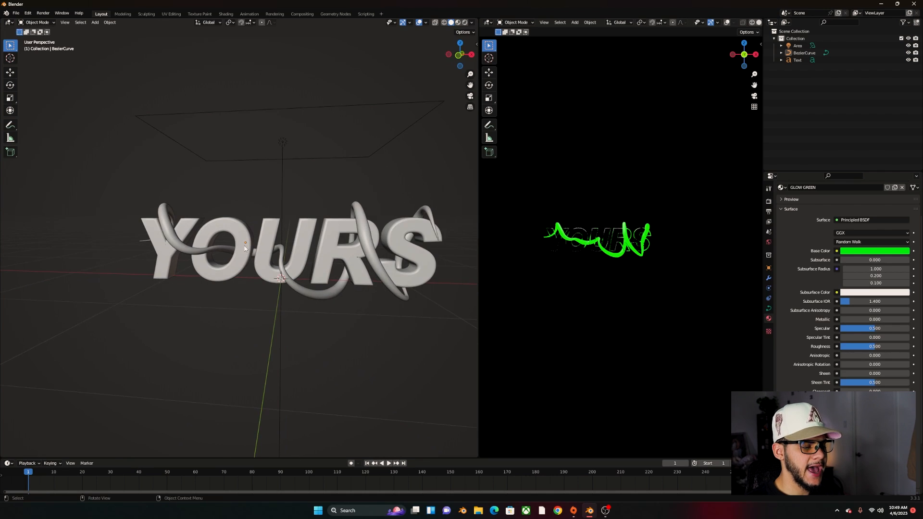
pyautogui.scroll(-2, 244, 248)
# Find BIOHAZARD LOGO.svg on the Extreme SSD (F:) by searching for BIO and import it as an SVG.
pyautogui.click(16, 13)
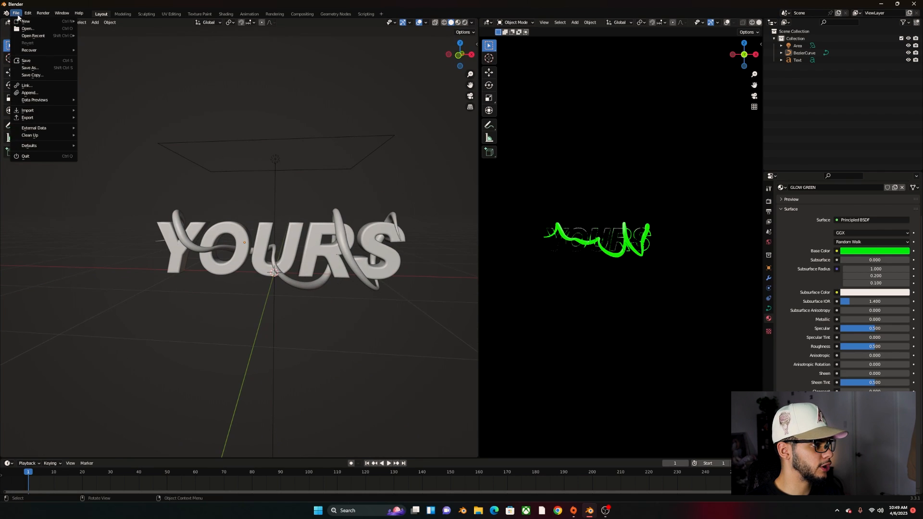
pyautogui.moveTo(42, 109)
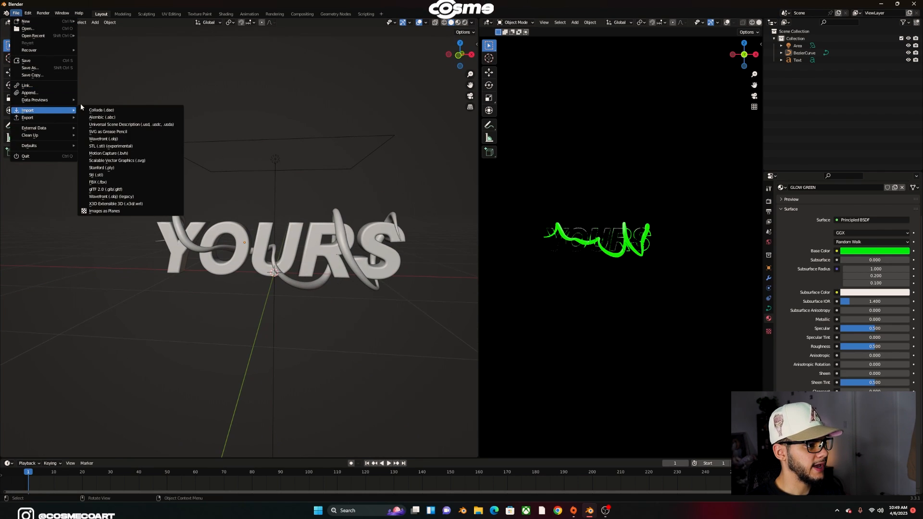
pyautogui.click(124, 161)
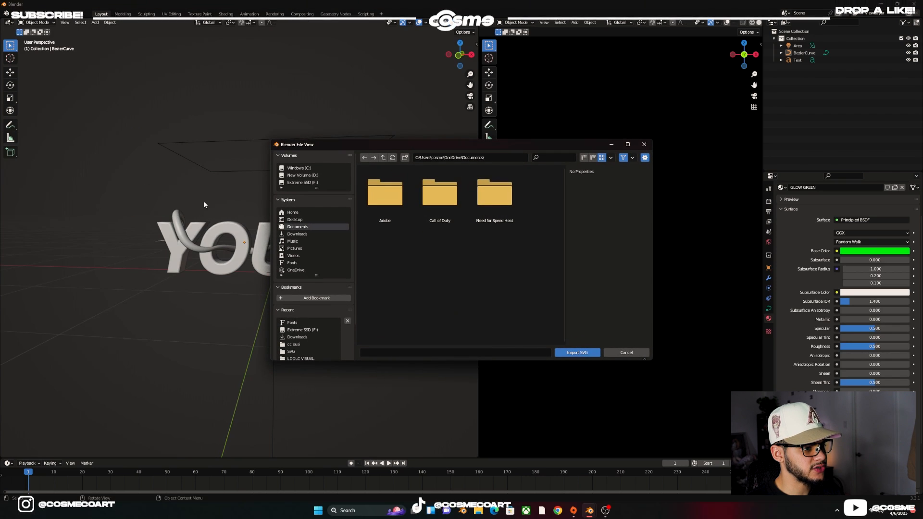
pyautogui.click(304, 336)
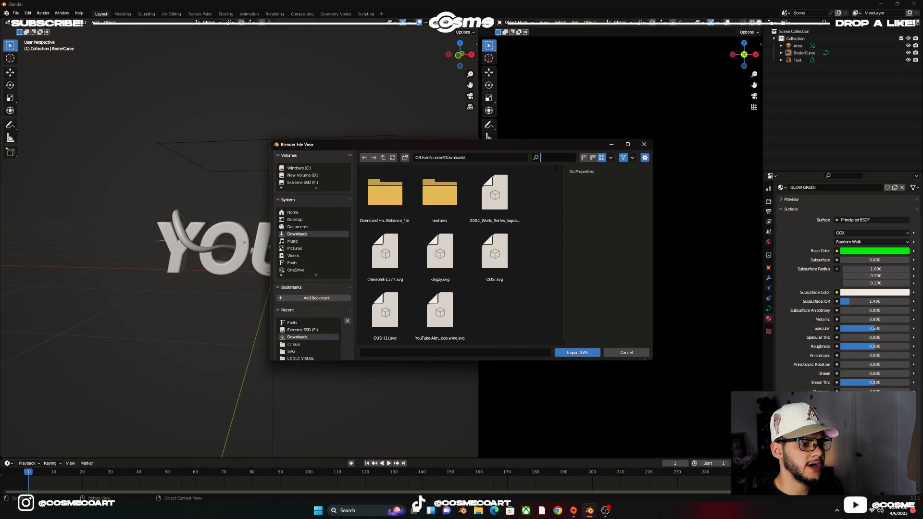
pyautogui.write('BIO')
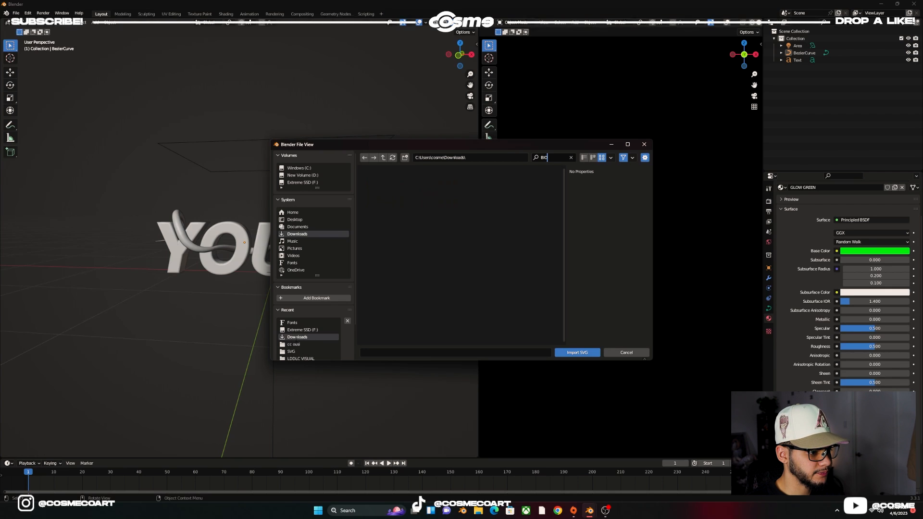
pyautogui.click(302, 330)
pyautogui.click(553, 156)
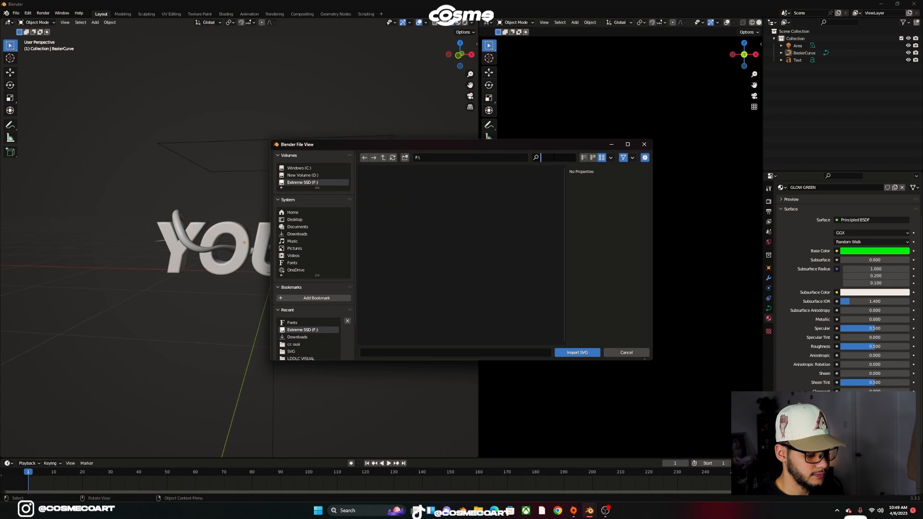
pyautogui.write('BIO')
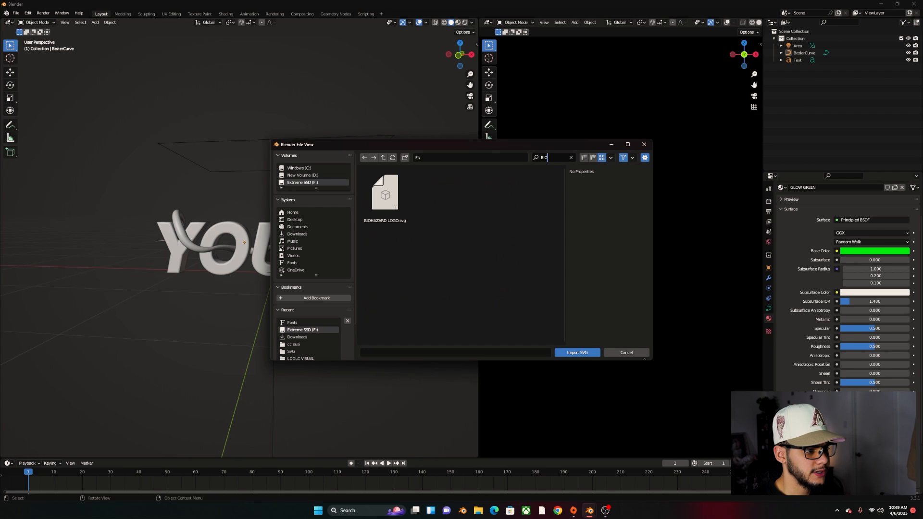
pyautogui.doubleClick(385, 192)
# Select all six curves of the imported biohazard logo and join them into one object.
pyautogui.moveTo(347, 281); pyautogui.dragTo(243, 336, button='middle')
pyautogui.scroll(5, 231, 330)
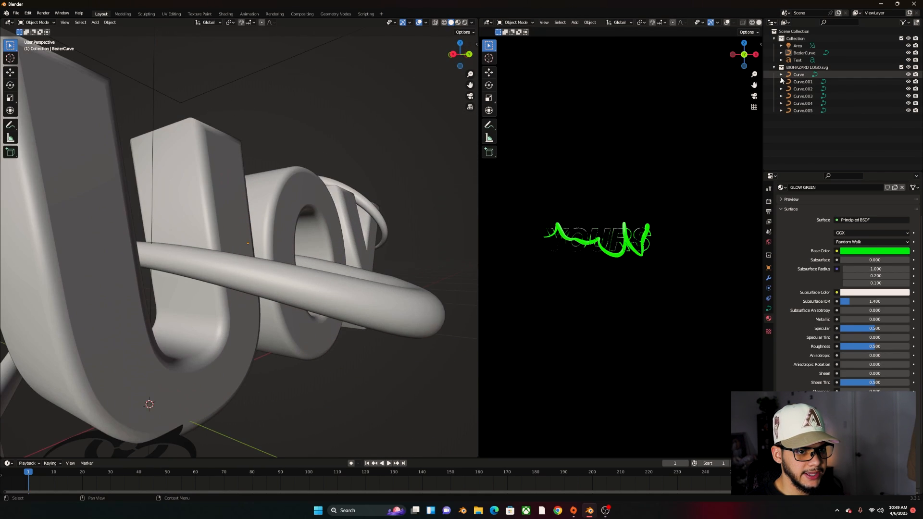
pyautogui.click(788, 75)
pyautogui.keyDown('shift'); pyautogui.click(798, 111); pyautogui.keyUp('shift')
pyautogui.scroll(-5, 292, 395)
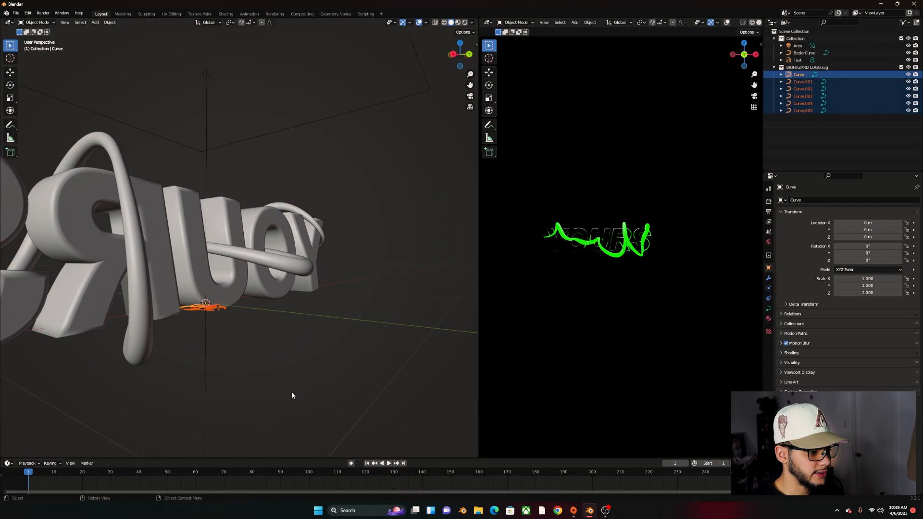
pyautogui.hotkey('ctrl', 'j')
# Move the joined biohazard logo about 0.558 m along Y, behind the text, and rotate it 90° about the X axis.
pyautogui.moveTo(290, 380); pyautogui.dragTo(288, 399, button='middle')
pyautogui.press('g')
pyautogui.press('y')
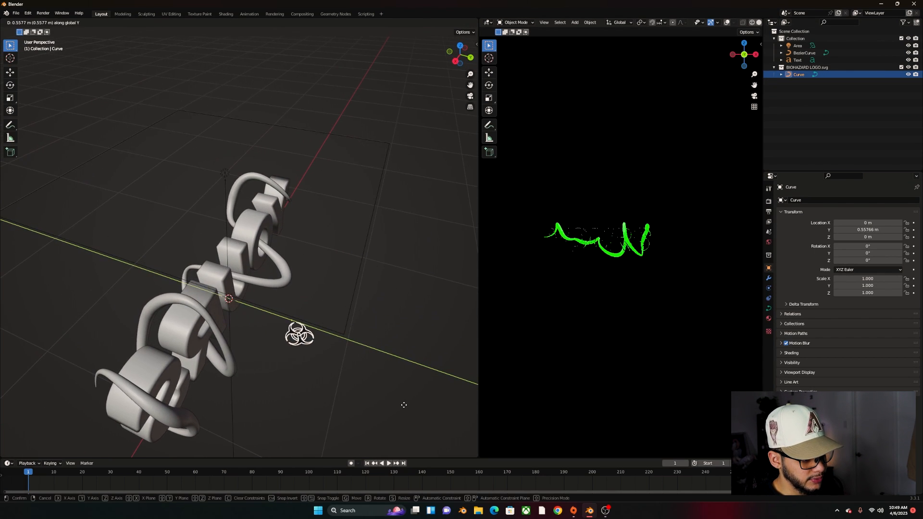
pyautogui.click(403, 405)
pyautogui.press('r')
pyautogui.press('x')
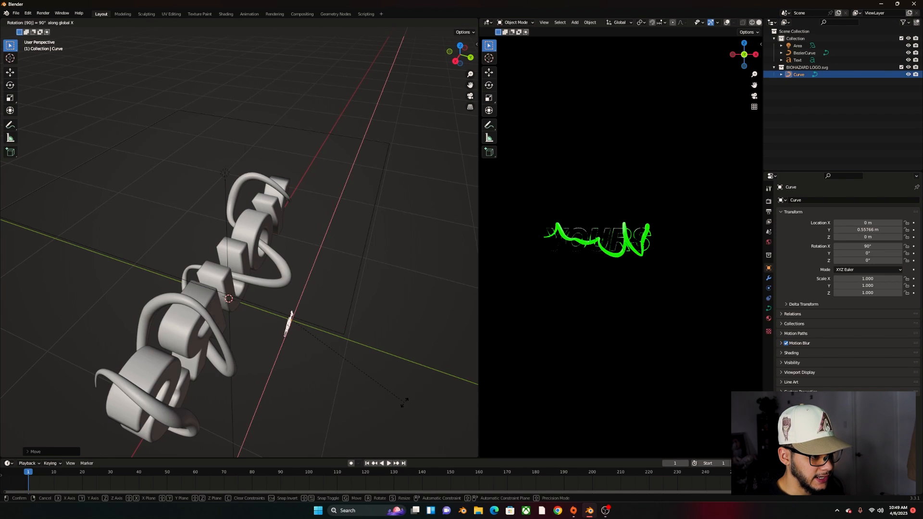
pyautogui.press('Return')
# Extrude the biohazard logo curve to a depth of 0.029 m.
pyautogui.moveTo(404, 403); pyautogui.dragTo(301, 337, button='middle')
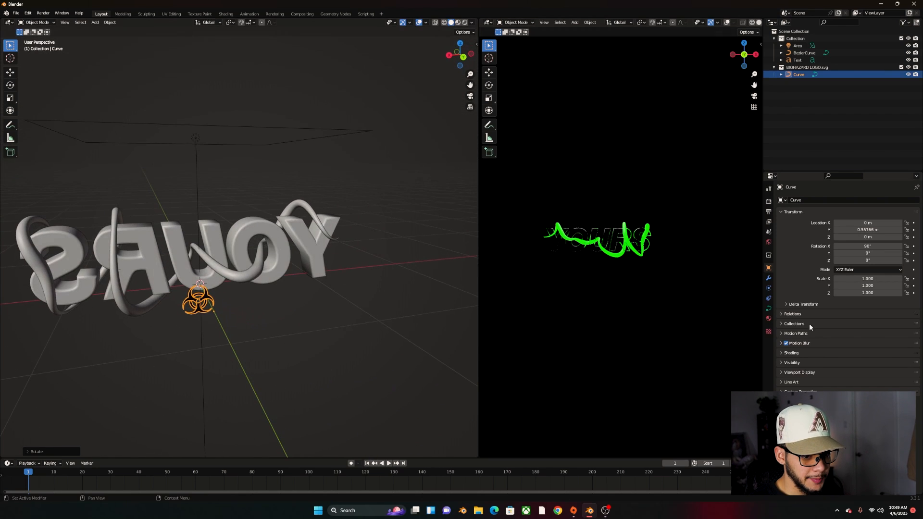
pyautogui.click(769, 309)
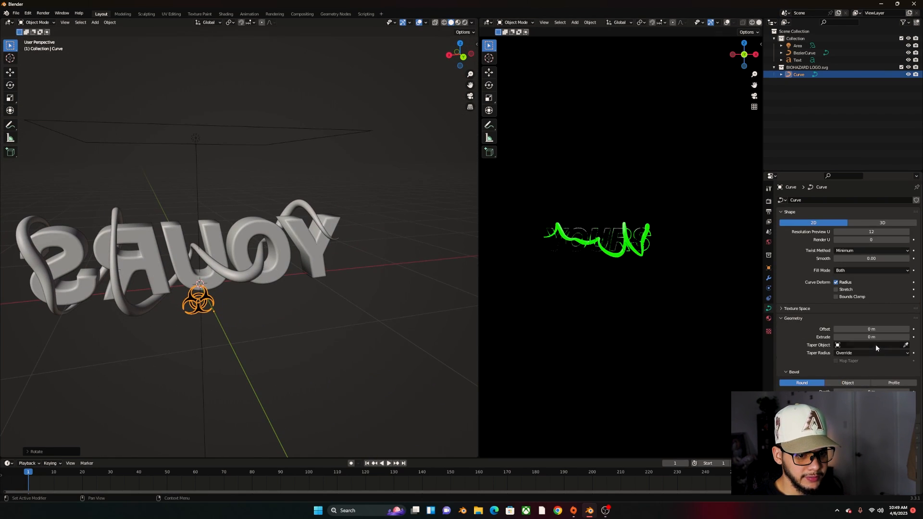
pyautogui.moveTo(870, 337); pyautogui.dragTo(879, 338)
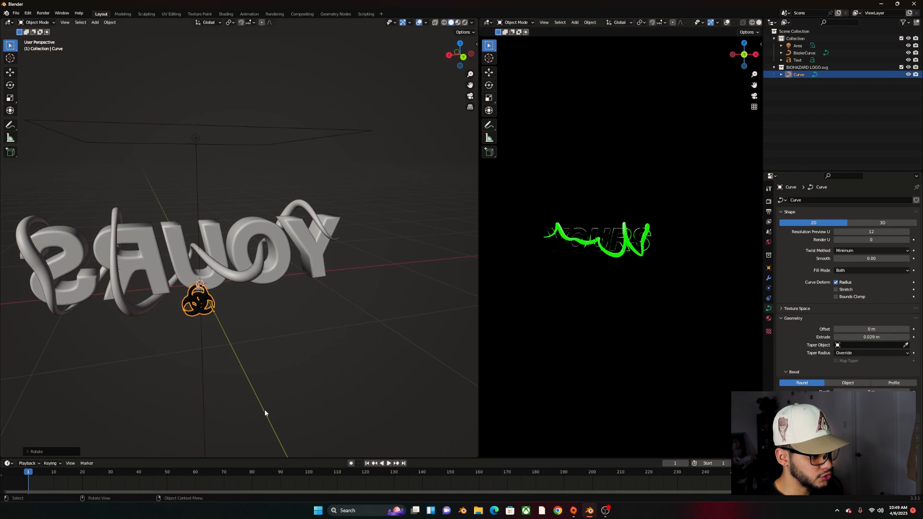
# Set the biohazard logo curve's extrusion depth to 0.02 m.
pyautogui.scroll(2, 241, 404)
pyautogui.moveTo(174, 385); pyautogui.dragTo(255, 374, button='middle')
pyautogui.scroll(1, 256, 374)
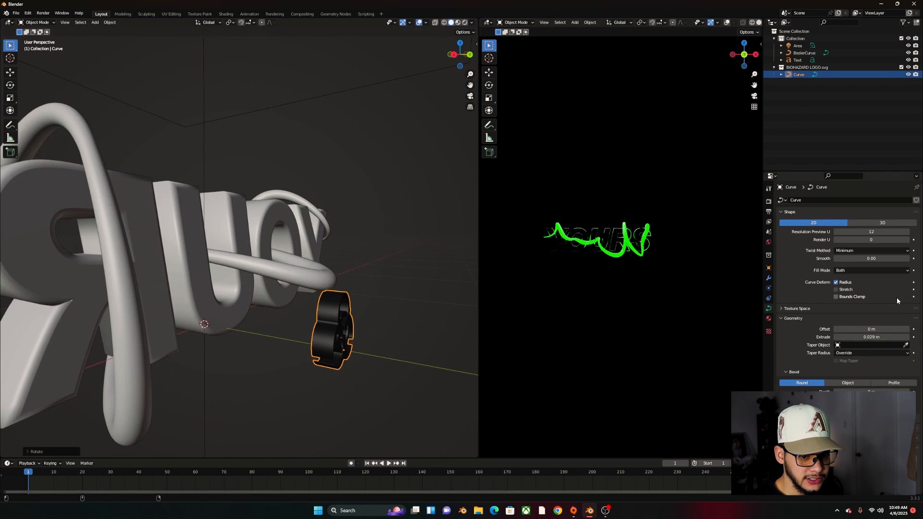
pyautogui.moveTo(871, 336); pyautogui.dragTo(863, 337)
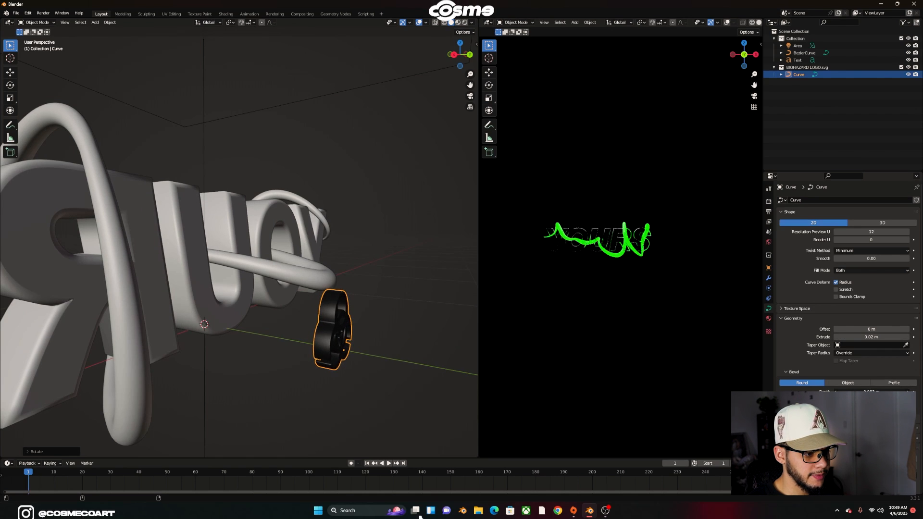
# Replace the imported SVG material on the biohazard logo with a new material named YELLOW NEON.
pyautogui.moveTo(252, 356); pyautogui.dragTo(217, 341, button='middle')
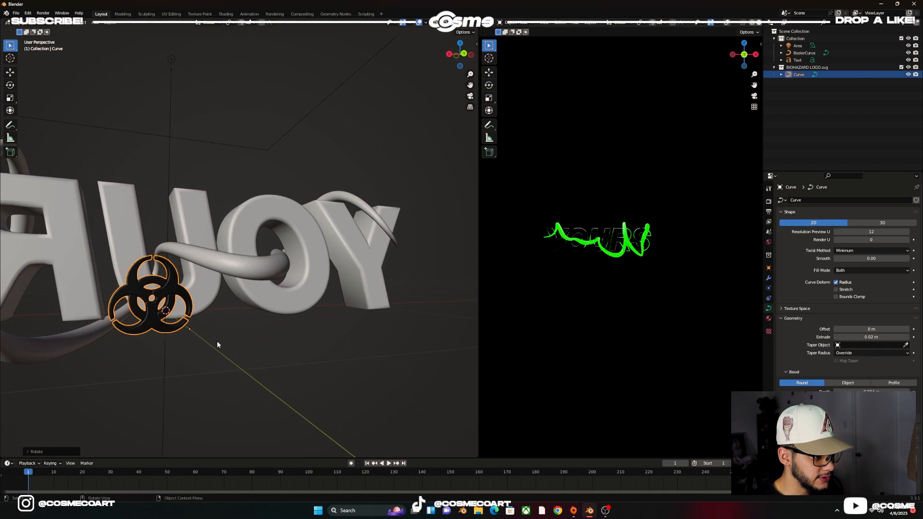
pyautogui.click(768, 319)
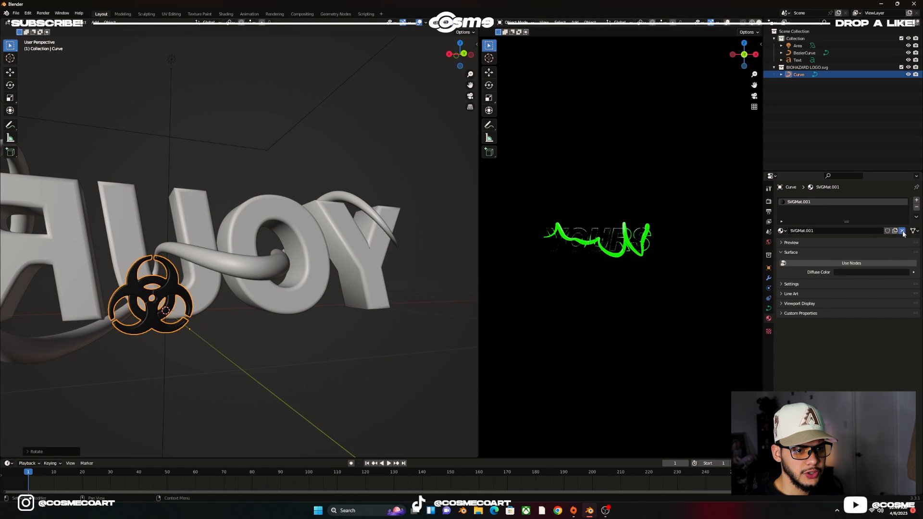
pyautogui.click(902, 231)
pyautogui.doubleClick(850, 231)
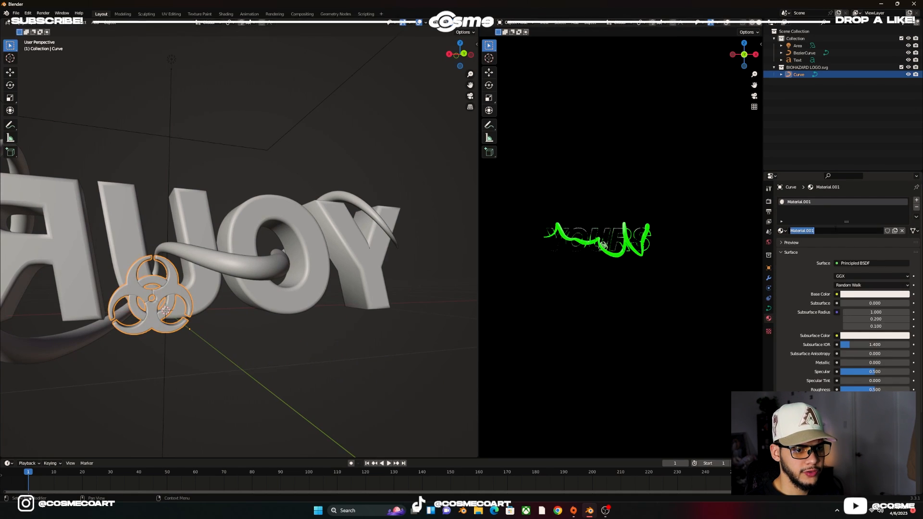
pyautogui.write('YELLOW NEON')
pyautogui.press('Return')
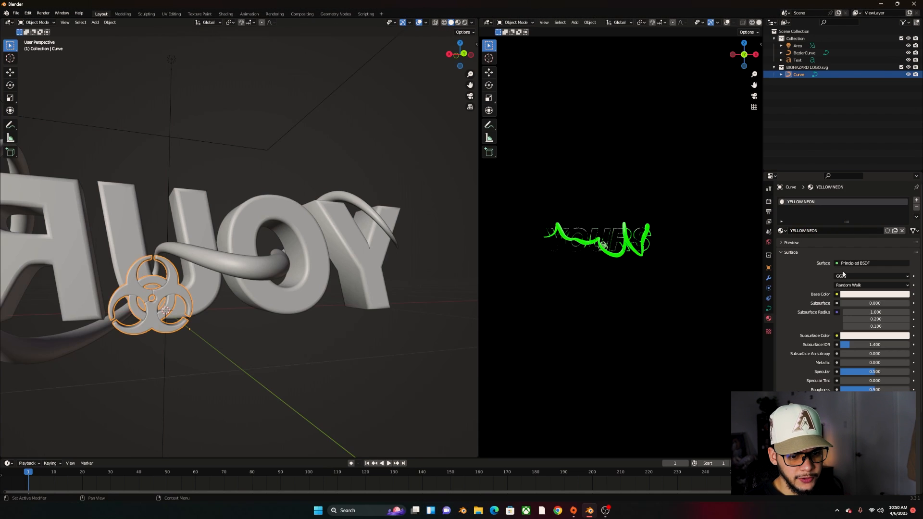
# Give the YELLOW NEON material a yellow emission color and an orange base color.
pyautogui.click(880, 479)
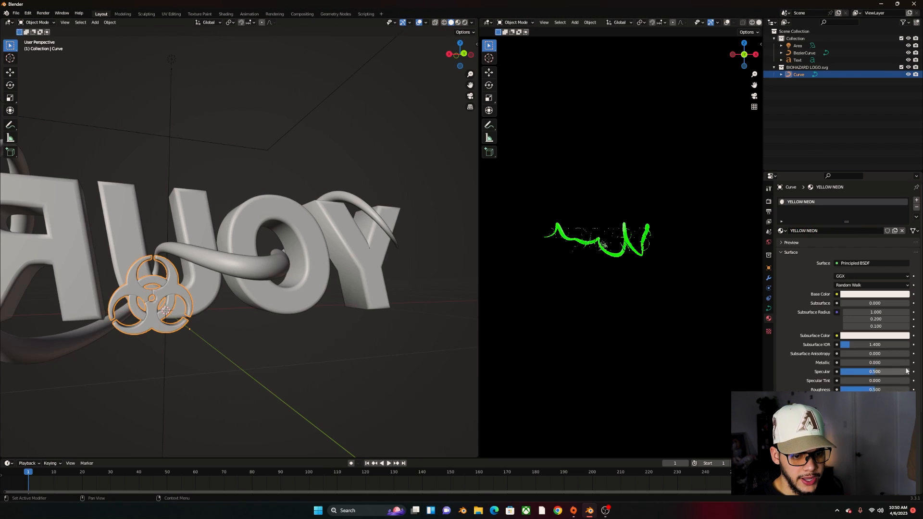
pyautogui.click(880, 479)
pyautogui.moveTo(903, 424); pyautogui.dragTo(904, 377)
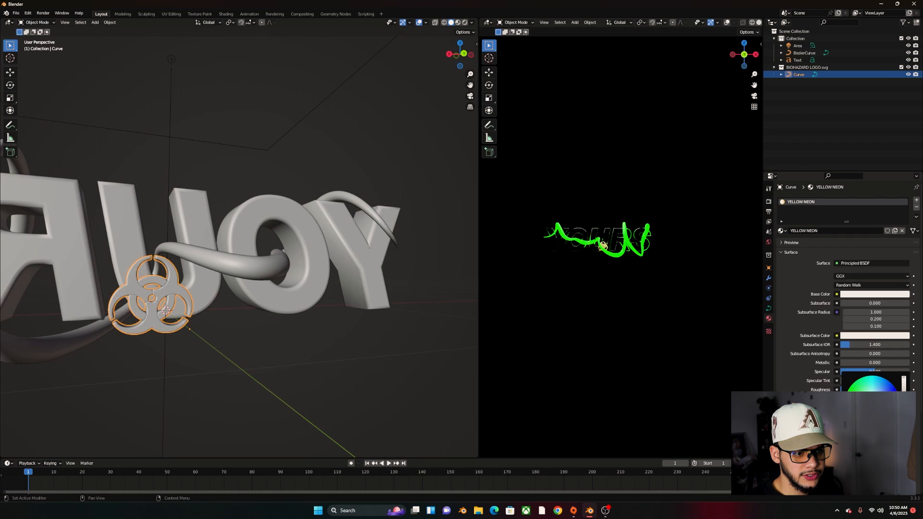
pyautogui.click(872, 294)
pyautogui.click(897, 206)
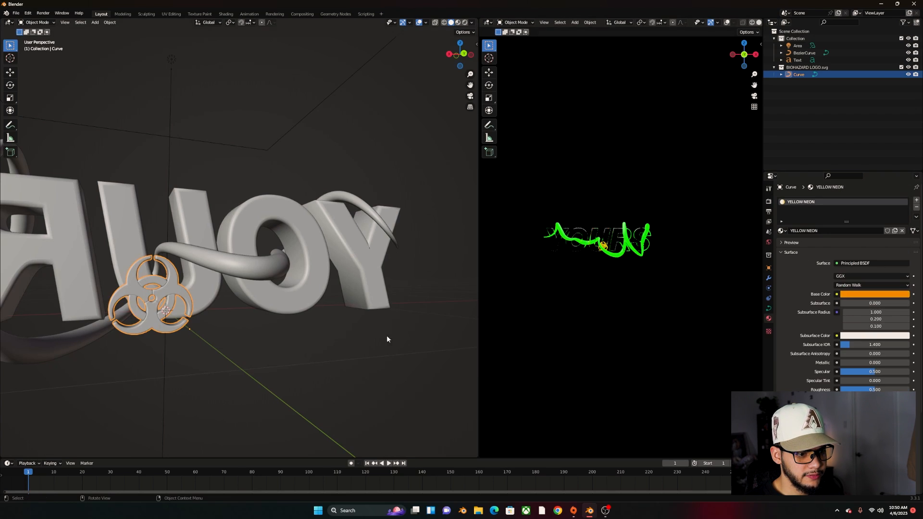
pyautogui.scroll(-1, 847, 342)
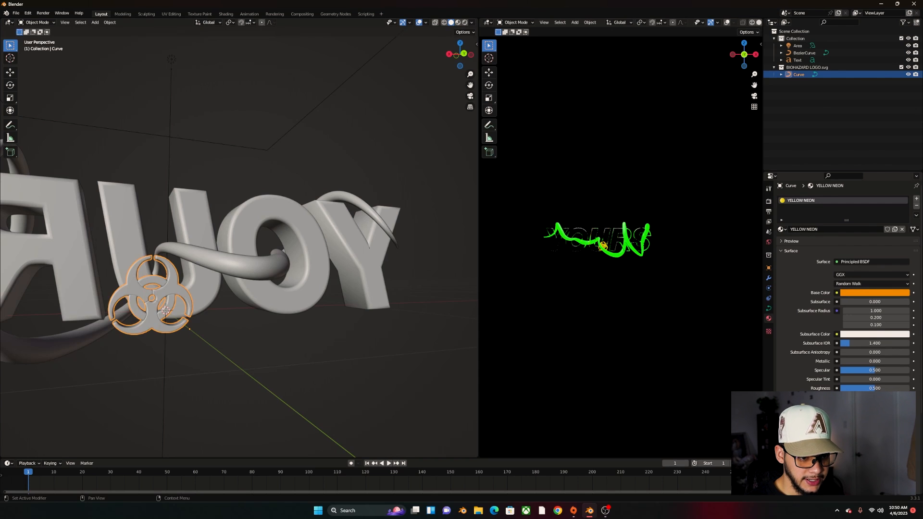
# Move the biohazard logo from behind the text to the depth of the letter Y and scale it down to fit inside the letter.
pyautogui.moveTo(312, 319); pyautogui.dragTo(393, 338, button='middle')
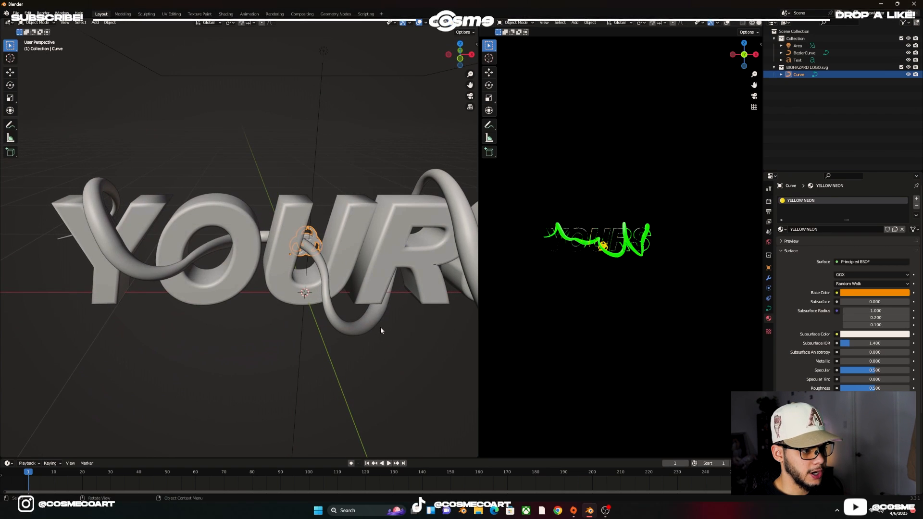
pyautogui.press('KP_7')
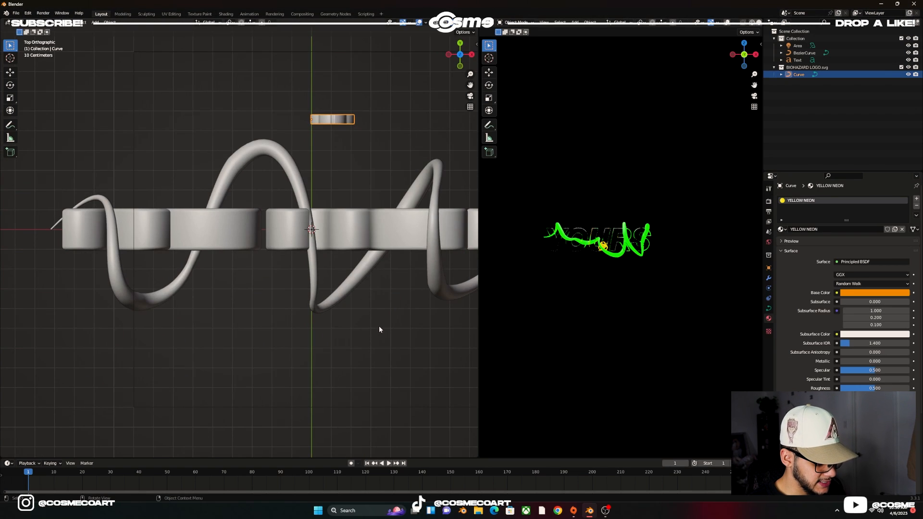
pyautogui.press('g')
pyautogui.click(142, 441)
pyautogui.moveTo(142, 441); pyautogui.dragTo(145, 365, button='middle')
pyautogui.press('g')
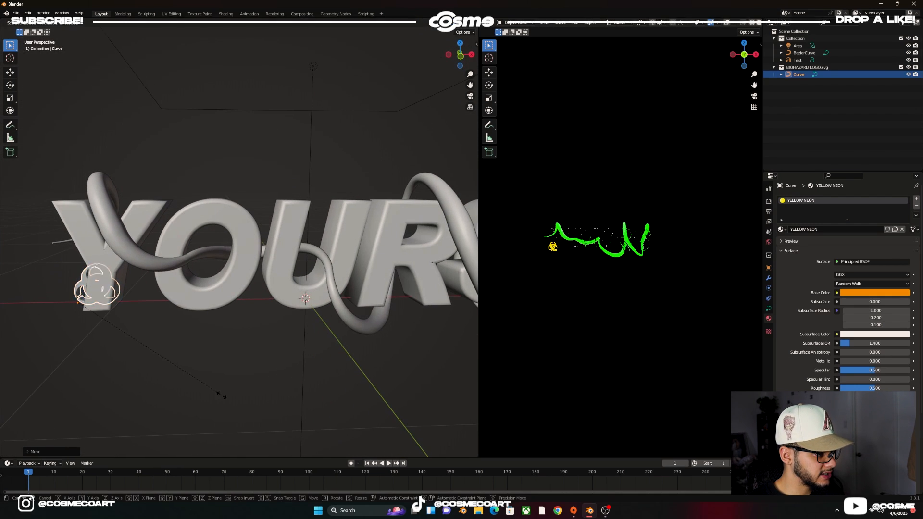
pyautogui.click(130, 361)
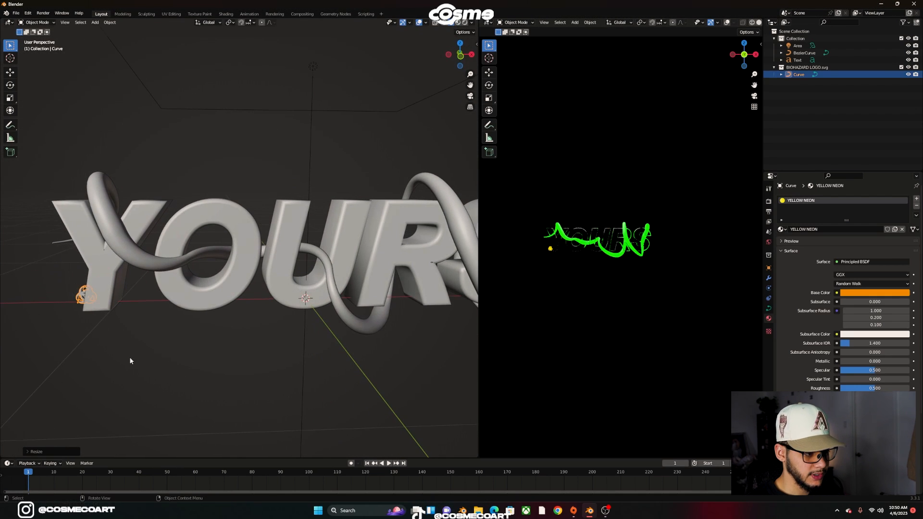
# Move the small logo up about 0.34 m in the front view, into the upper arm of the Y.
pyautogui.press('KP_1')
pyautogui.press('g')
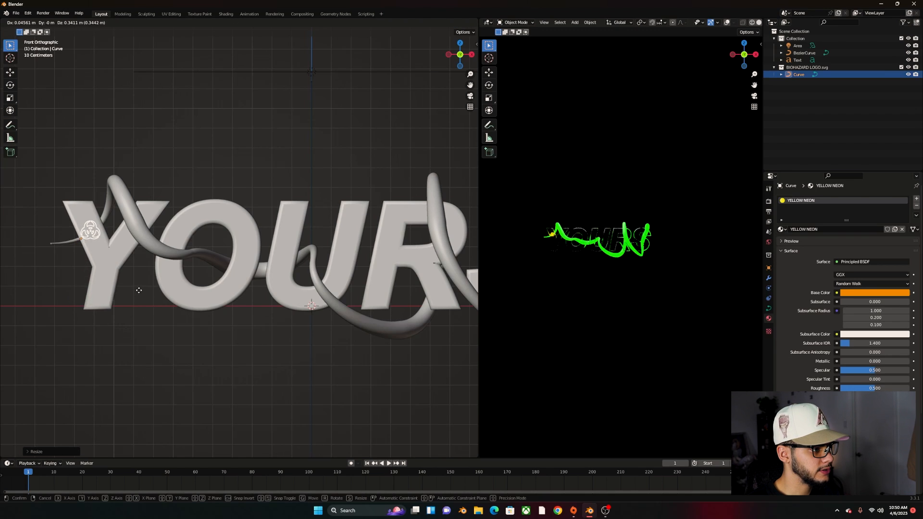
pyautogui.click(139, 290)
# Duplicate the small biohazard logo four times, placing one copy inside each of the letters O, U, R and S.
pyautogui.hotkey('shift', 'd')
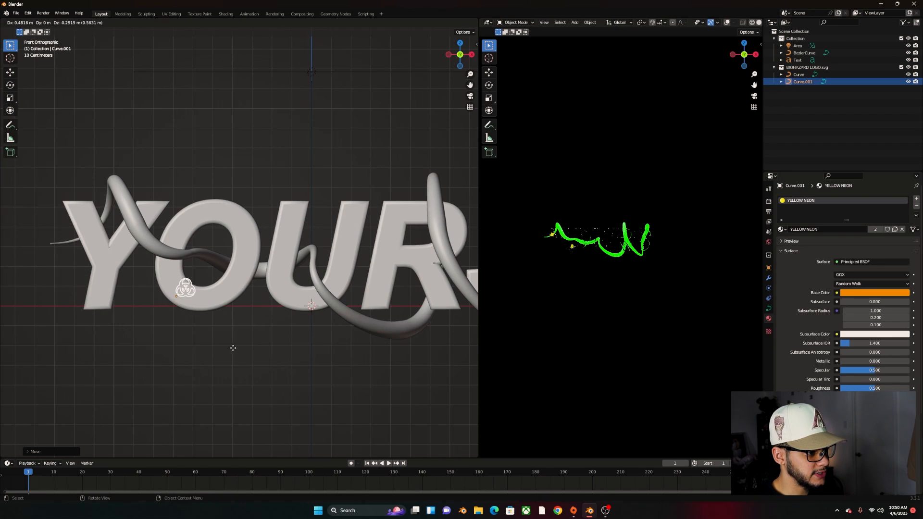
pyautogui.click(220, 349)
pyautogui.hotkey('shift', 'd')
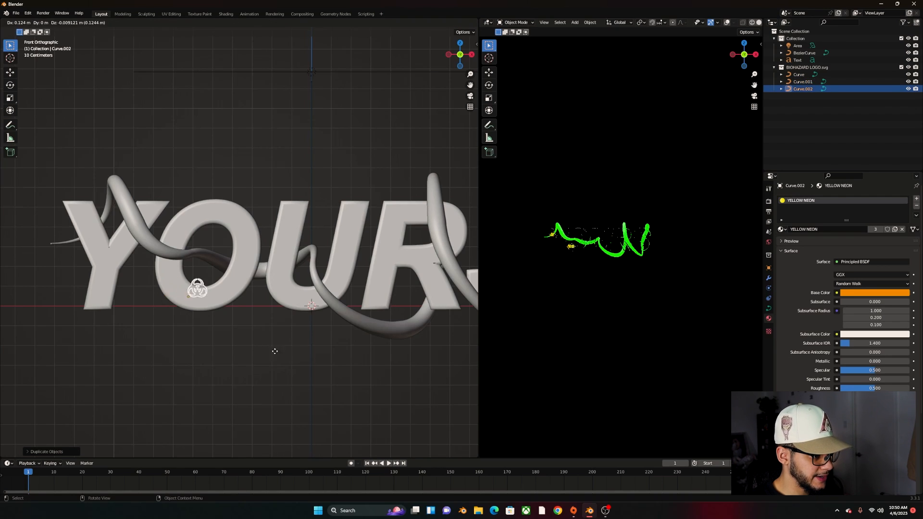
pyautogui.click(333, 354)
pyautogui.hotkey('shift', 'd')
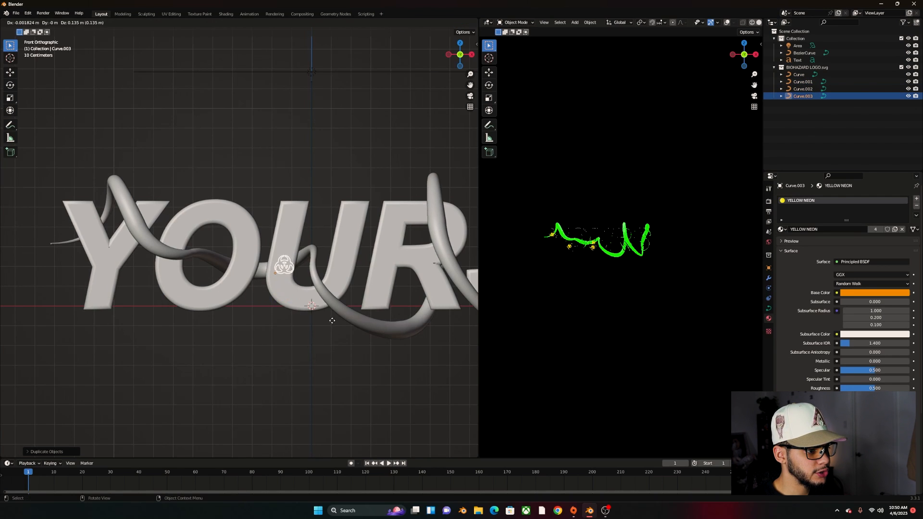
pyautogui.click(437, 317)
pyautogui.keyDown('shift'); pyautogui.moveTo(437, 316); pyautogui.dragTo(253, 310, button='middle'); pyautogui.keyUp('shift')
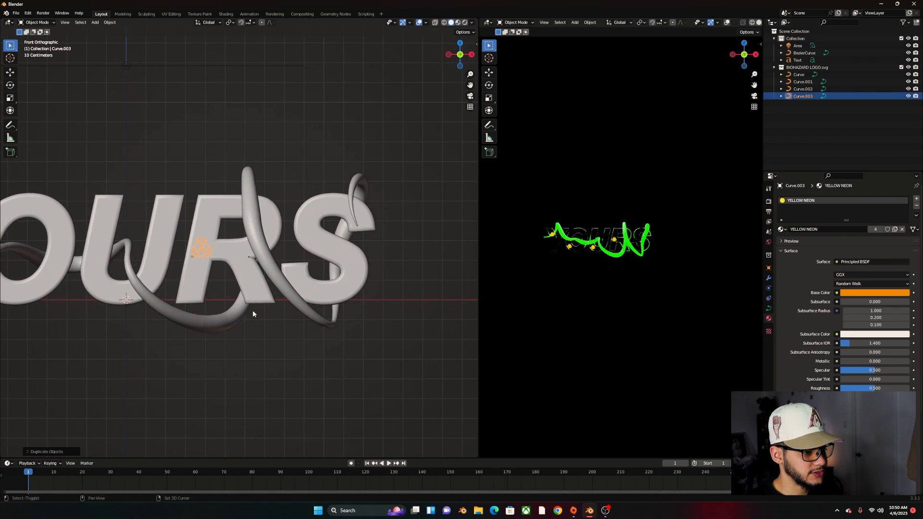
pyautogui.hotkey('shift', 'd')
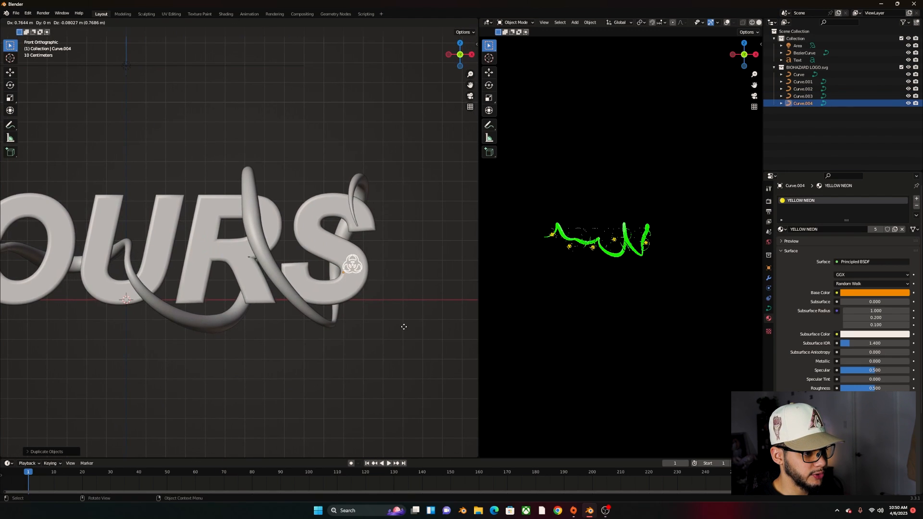
pyautogui.click(403, 324)
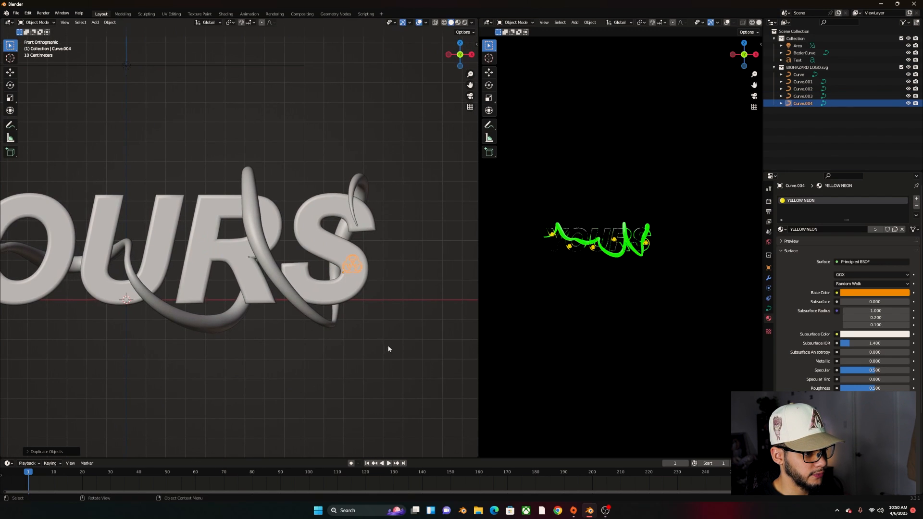
pyautogui.click(354, 356)
# Select the tube, the five logos and the text, make the text active, and parent the others to it with the Object option.
pyautogui.moveTo(270, 358); pyautogui.dragTo(248, 335, button='middle')
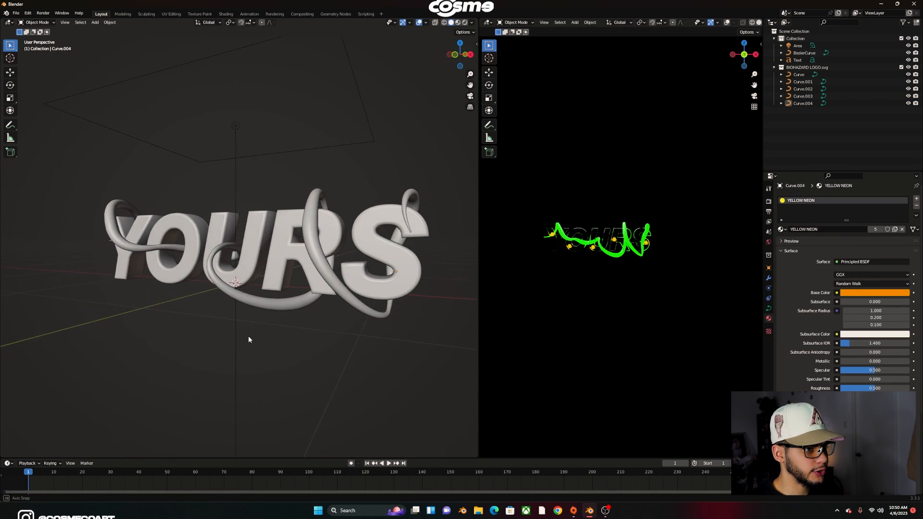
pyautogui.moveTo(528, 193); pyautogui.dragTo(710, 284)
pyautogui.moveTo(341, 242); pyautogui.dragTo(328, 256, button='middle')
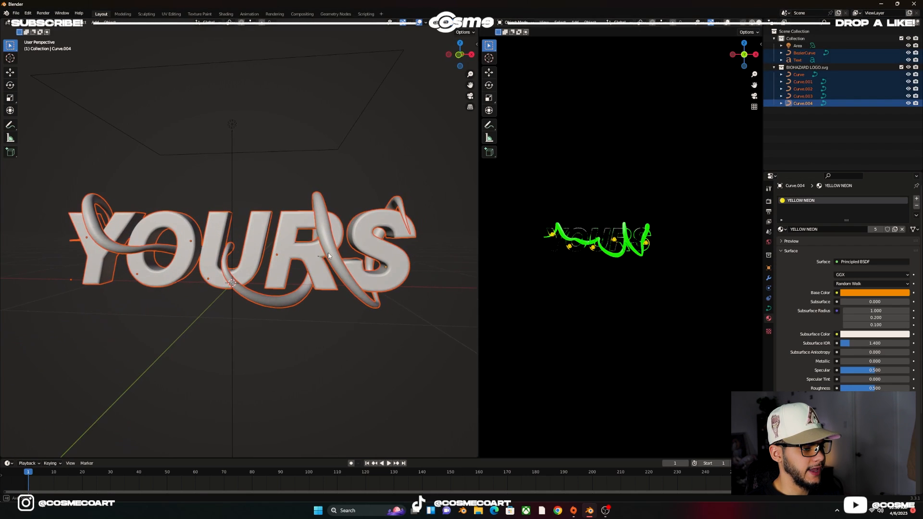
pyautogui.keyDown('shift'); pyautogui.click(286, 246); pyautogui.keyUp('shift')
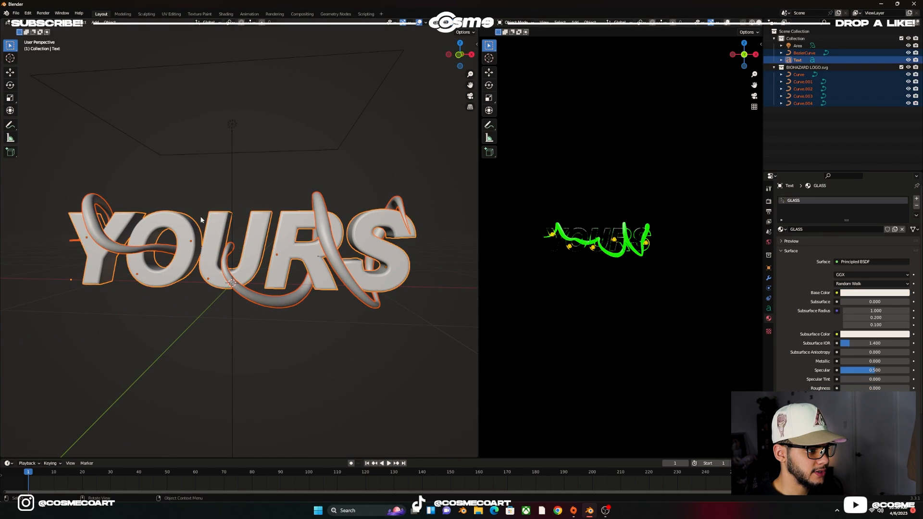
pyautogui.scroll(3, 174, 216)
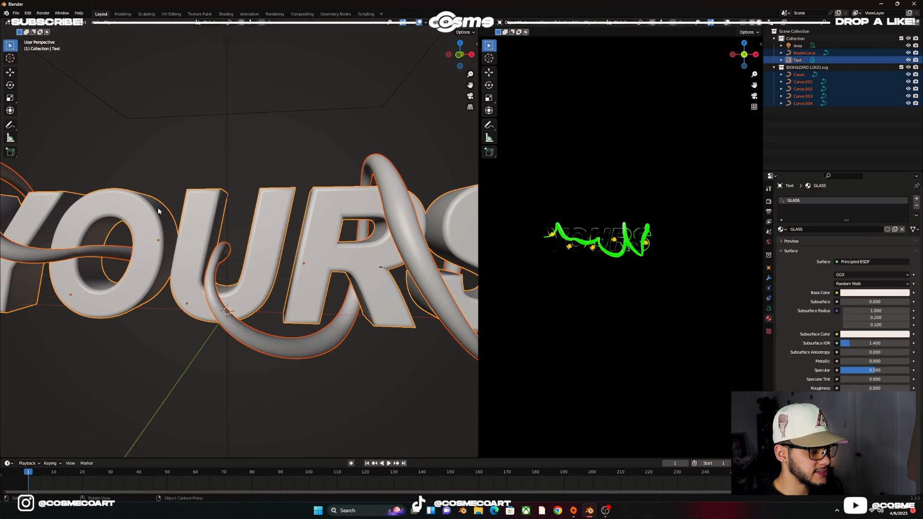
pyautogui.scroll(-3, 133, 211)
pyautogui.scroll(2, 134, 211)
pyautogui.scroll(2, 295, 235)
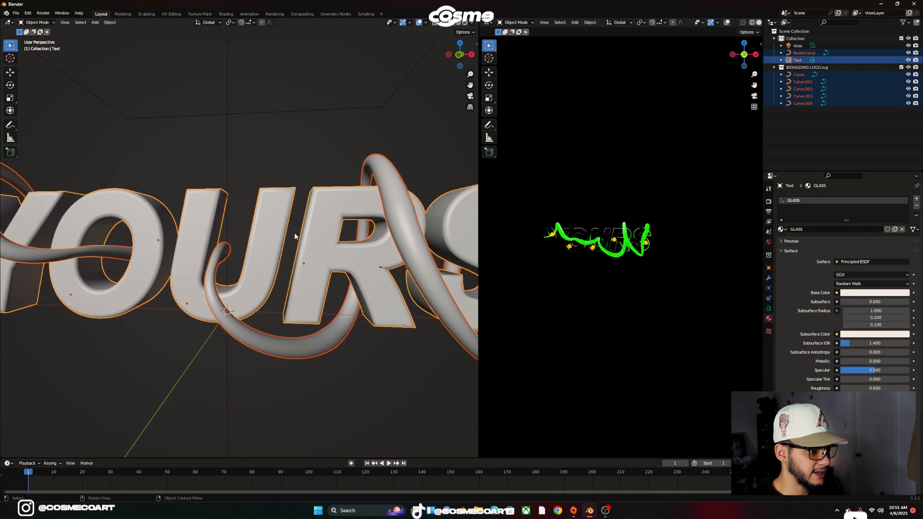
pyautogui.scroll(-3, 311, 236)
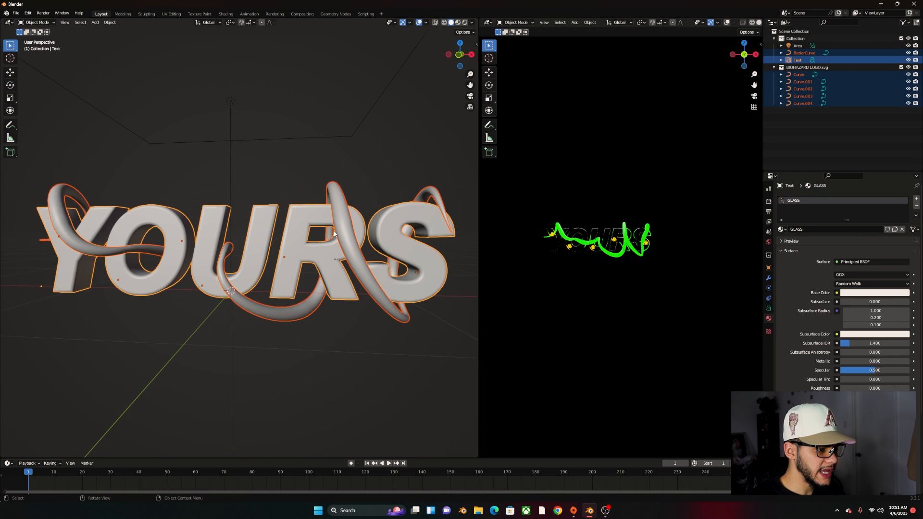
pyautogui.hotkey('ctrl', 'p')
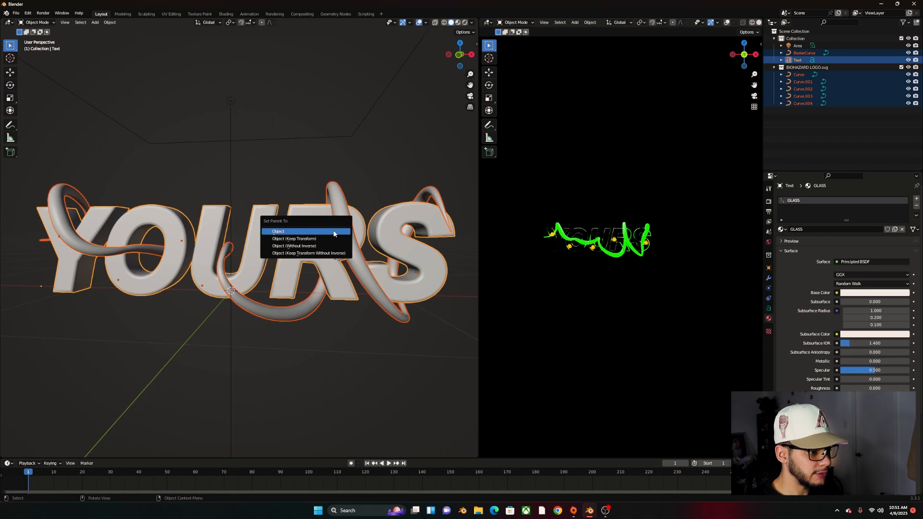
pyautogui.click(334, 234)
# Check that the tube and logos follow the text by moving only the text on trial, without keeping the move.
pyautogui.click(301, 376)
pyautogui.click(301, 243)
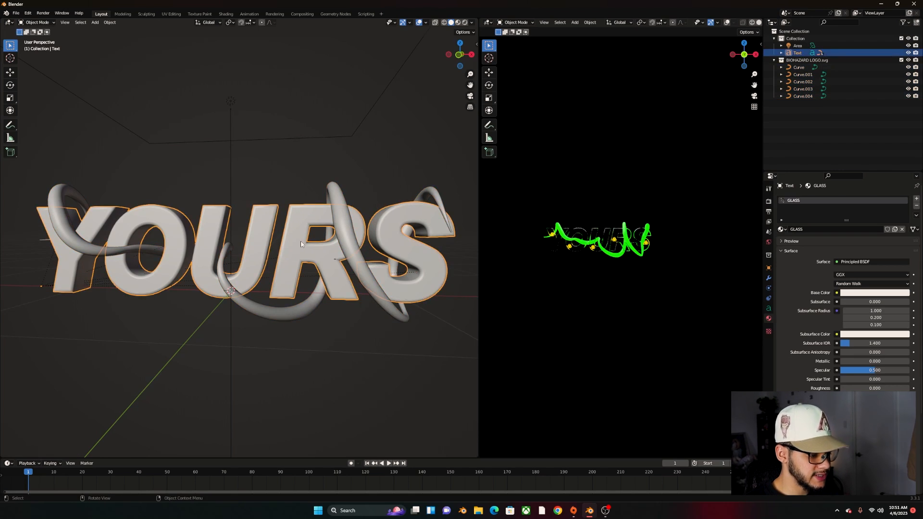
pyautogui.press('g')
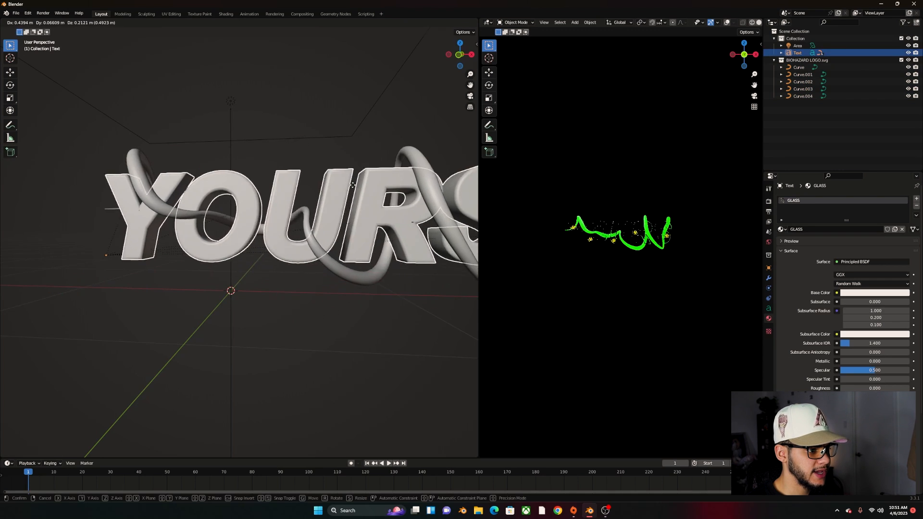
pyautogui.rightClick(302, 198)
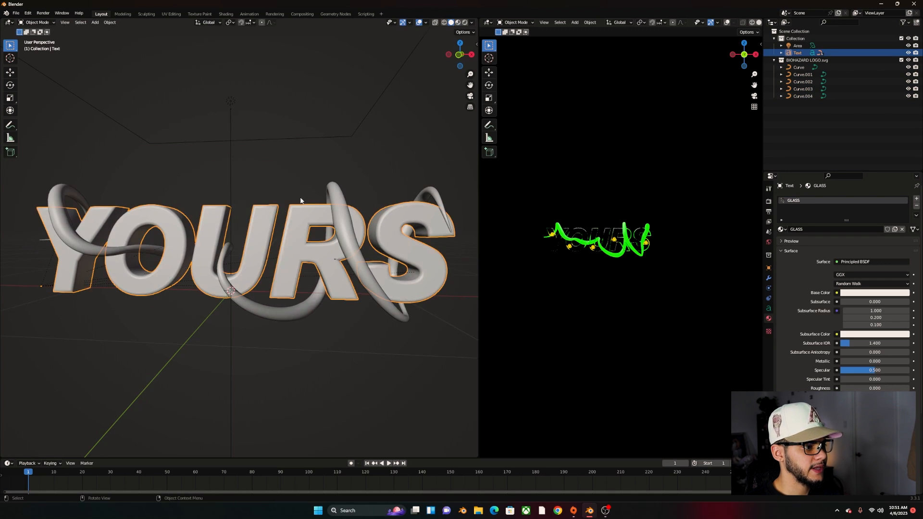
# Select the text, tube and logos and set each object's origin to its geometry.
pyautogui.scroll(-2, 289, 240)
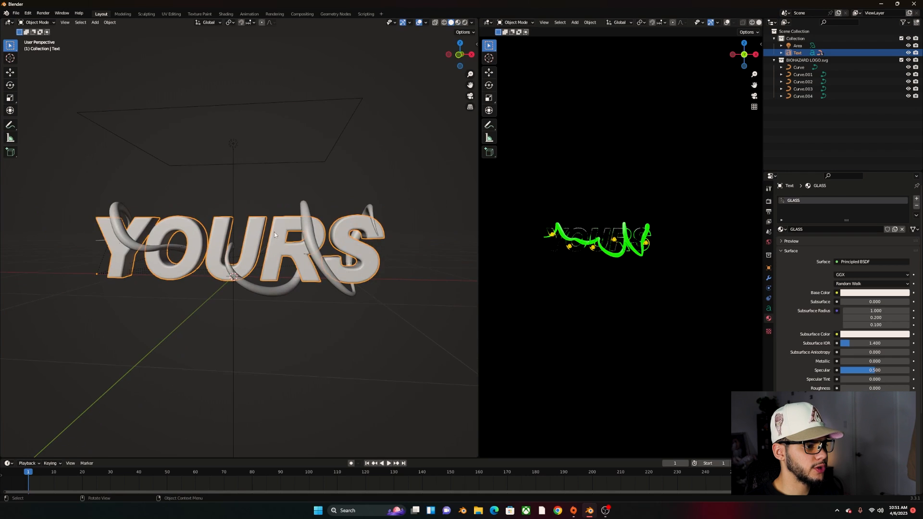
pyautogui.moveTo(515, 298); pyautogui.dragTo(514, 296)
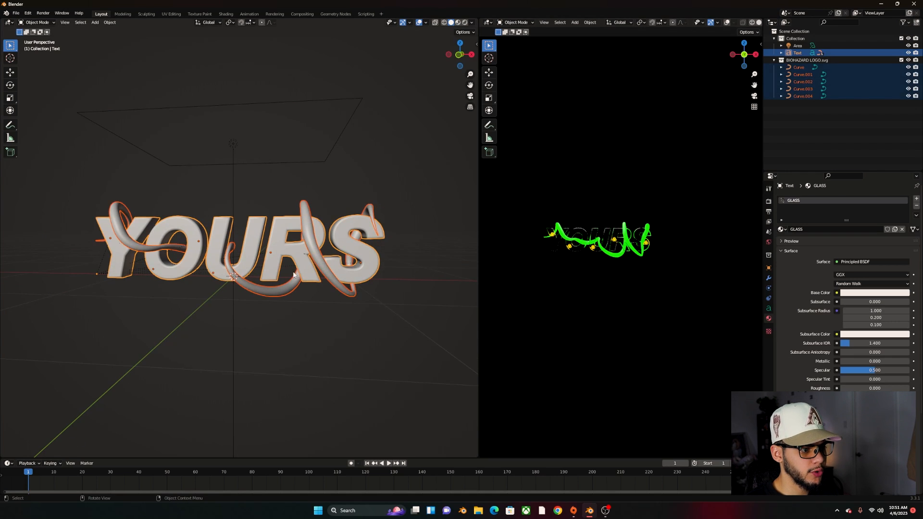
pyautogui.rightClick(280, 253)
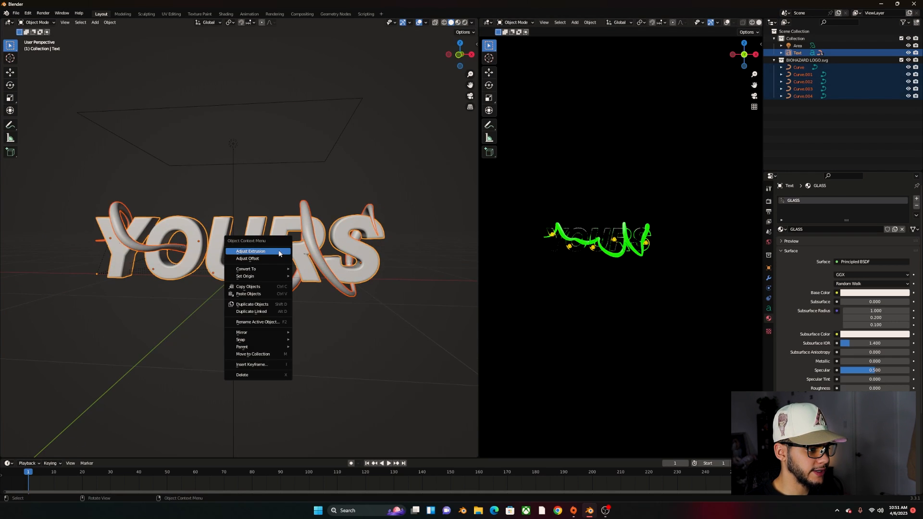
pyautogui.moveTo(262, 277)
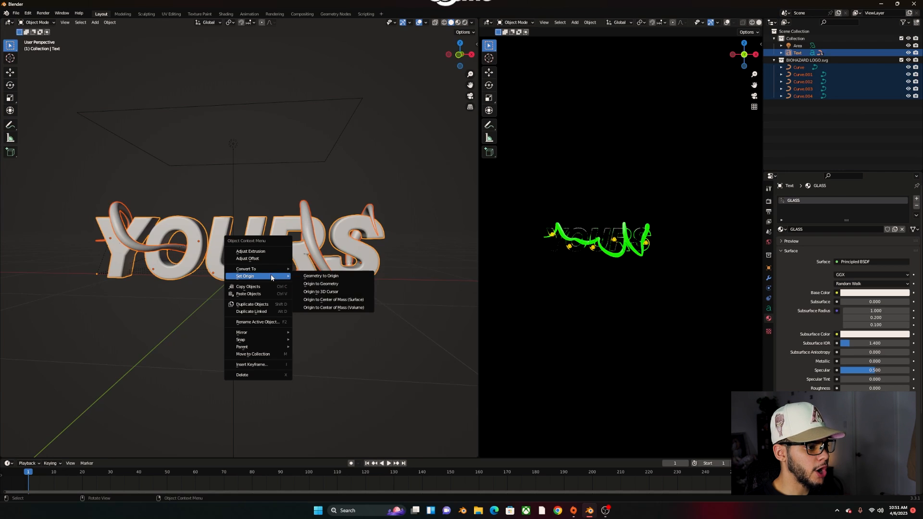
pyautogui.click(352, 284)
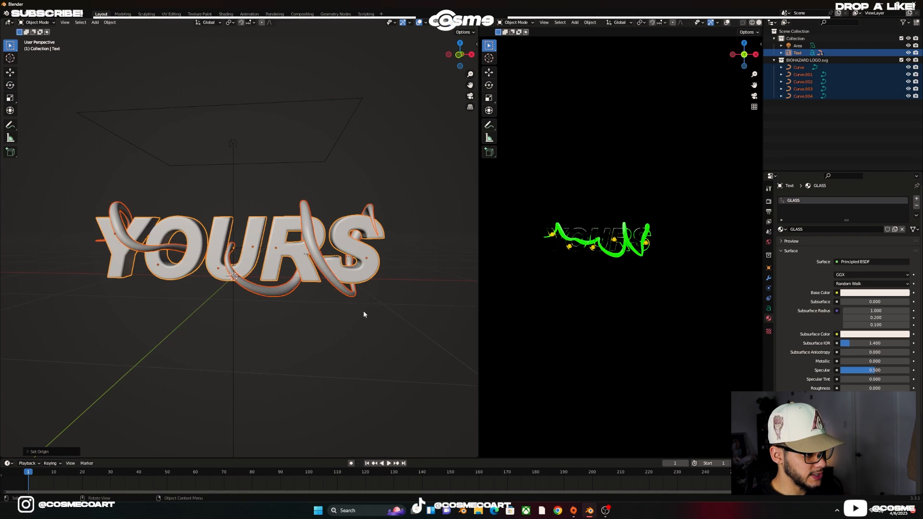
# Check that the tube and logos turn with the text by rotating only the text about Z on trial, without keeping the rotation.
pyautogui.click(420, 276)
pyautogui.click(370, 271)
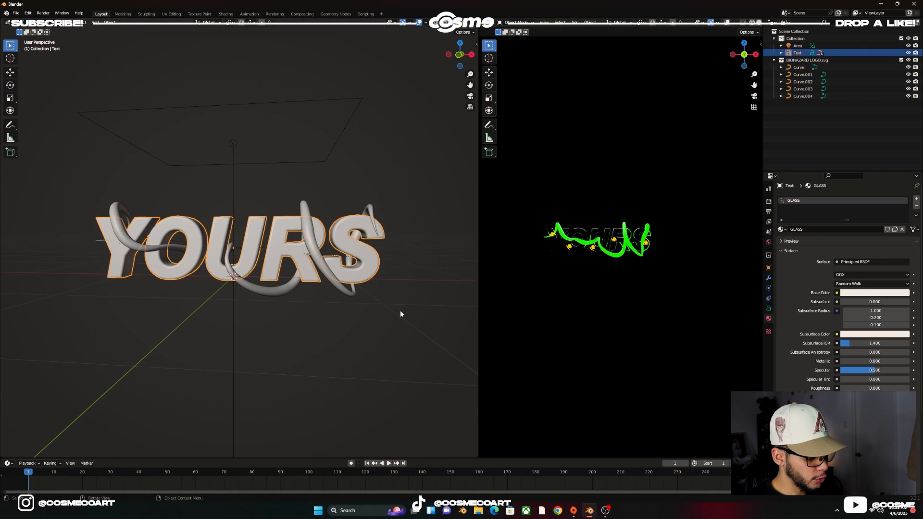
pyautogui.press('r')
pyautogui.press('z')
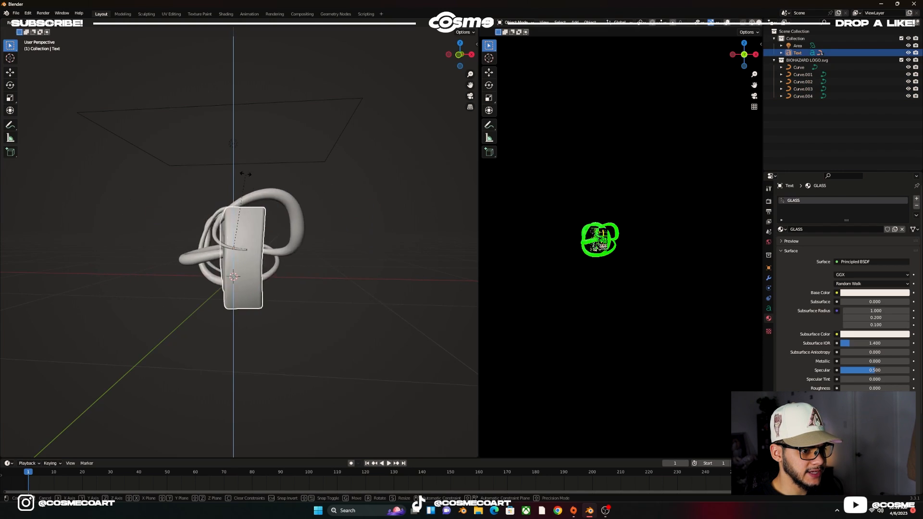
pyautogui.click(169, 192)
# Add a camera to the scene and look through it.
pyautogui.moveTo(294, 293)
pyautogui.mouseDown(button='middle')
pyautogui.moveTo(302, 291)
pyautogui.moveTo(294, 291)
pyautogui.mouseUp(button='middle')
pyautogui.scroll(-1, 302, 292)
pyautogui.hotkey('shift', 'a')
pyautogui.moveTo(286, 297)
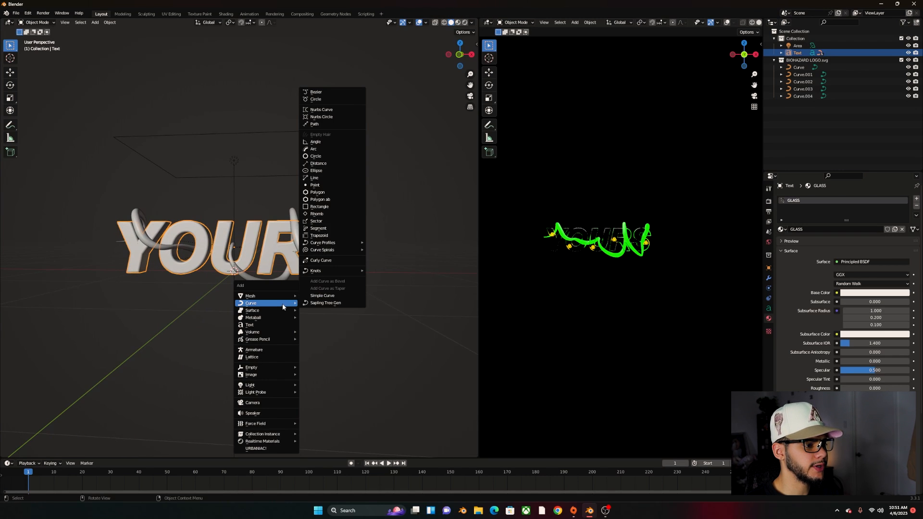
pyautogui.click(264, 403)
pyautogui.press('KP_0')
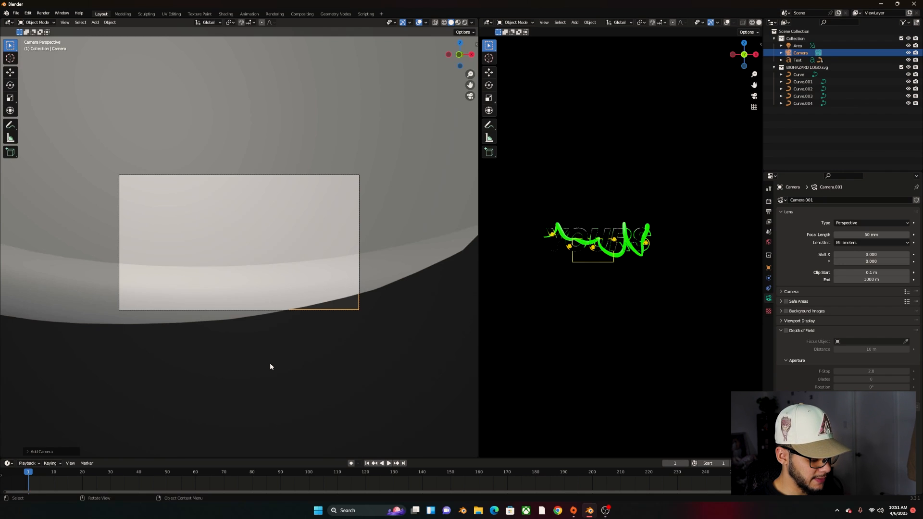
# Lock the camera to the view and move it back so the whole word YOURS fits inside the frame.
pyautogui.press('n')
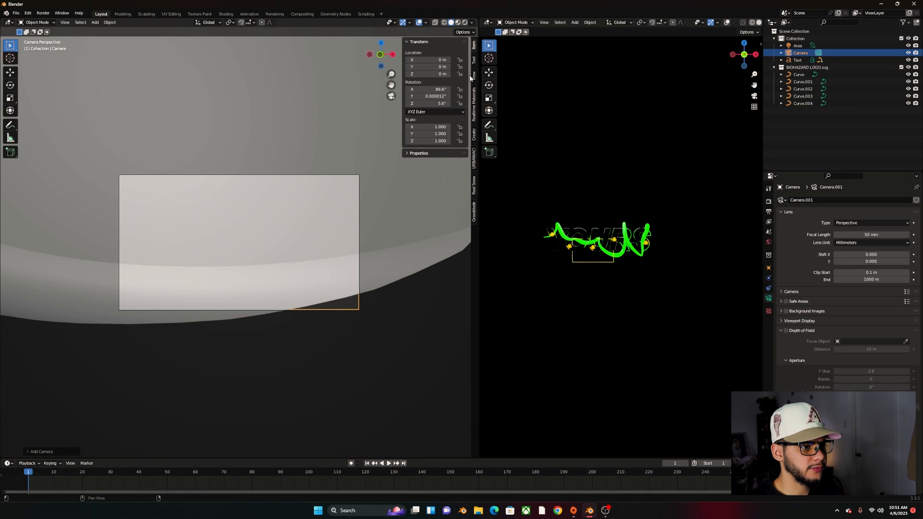
pyautogui.click(473, 77)
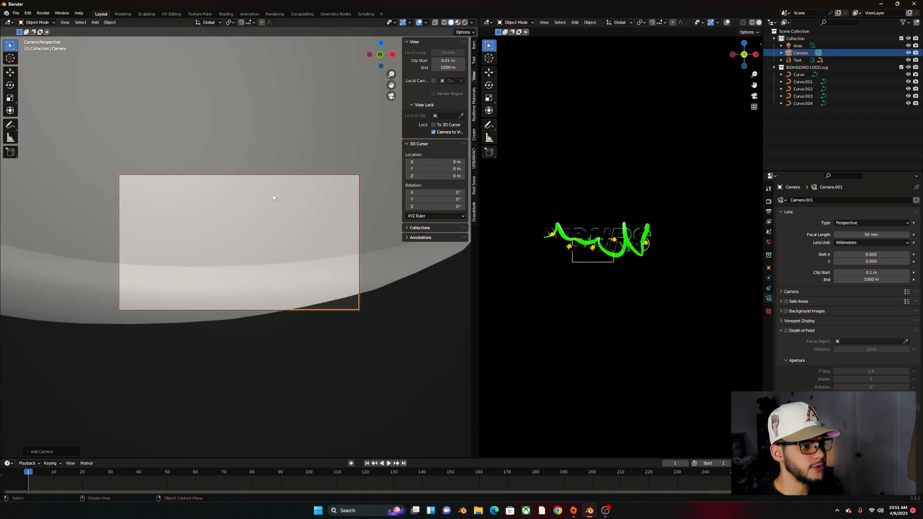
pyautogui.scroll(-12, 277, 193)
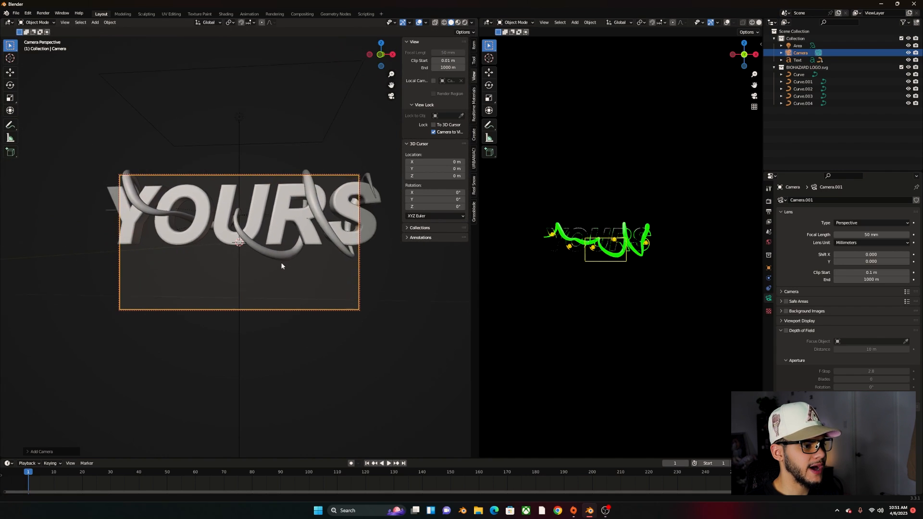
pyautogui.scroll(-5, 279, 286)
pyautogui.moveTo(276, 290); pyautogui.dragTo(256, 261, button='middle')
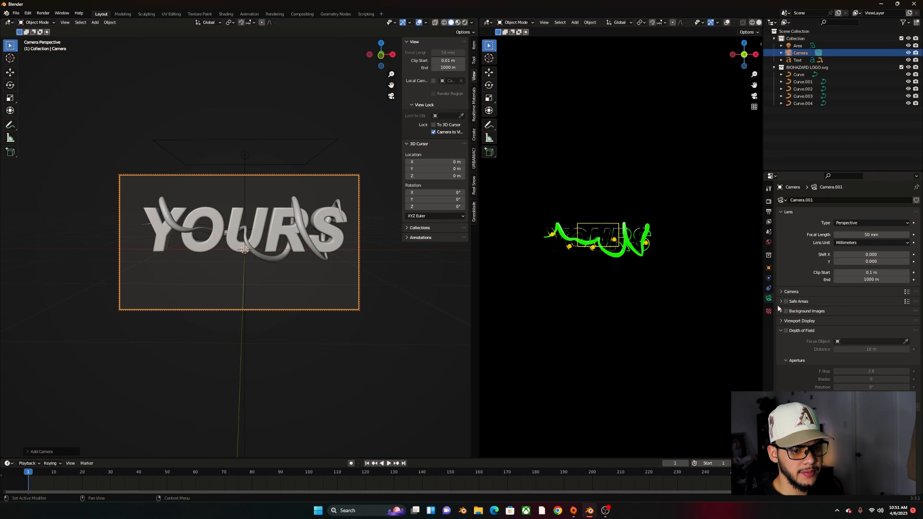
# Enable the camera's depth of field, pick the text as focus object, and set the F-stop to 0.5.
pyautogui.click(784, 331)
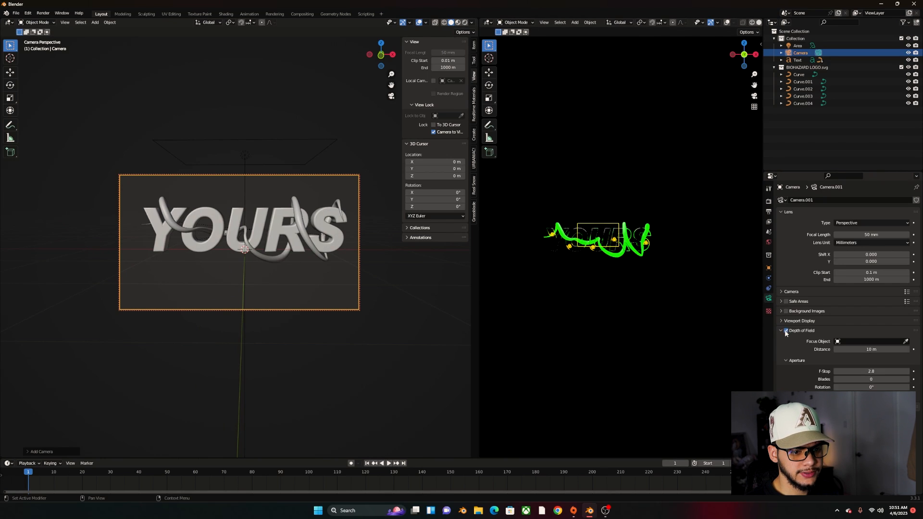
pyautogui.click(282, 213)
pyautogui.doubleClick(871, 371)
pyautogui.write('1.8')
pyautogui.press('Return')
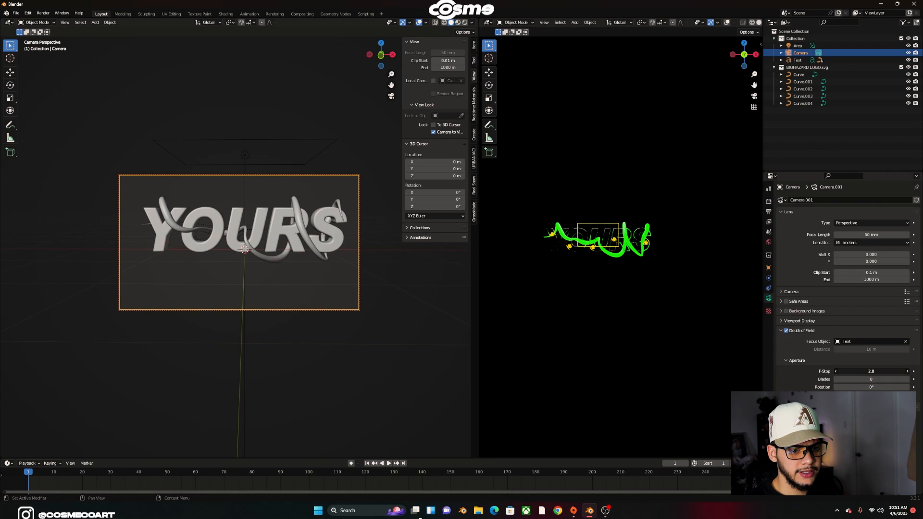
pyautogui.doubleClick(886, 371)
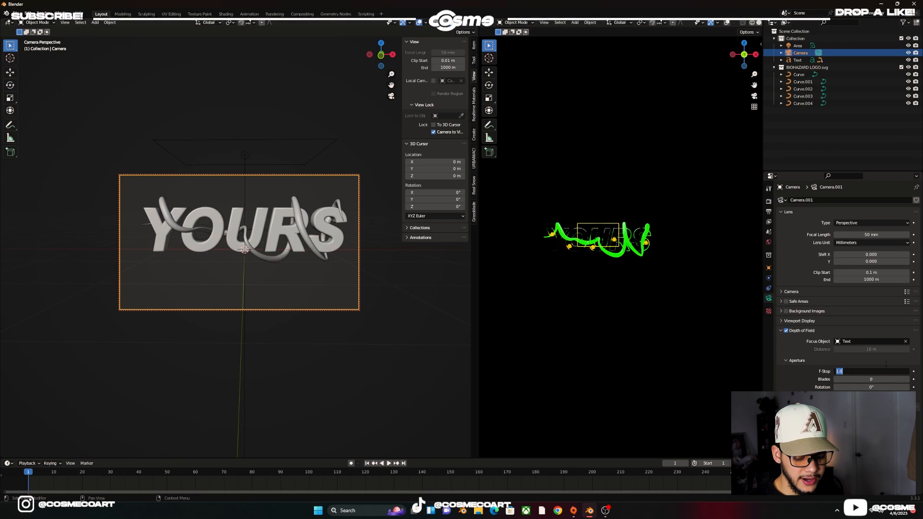
pyautogui.press('BackSpace')
pyautogui.write('0.5')
pyautogui.press('Return')
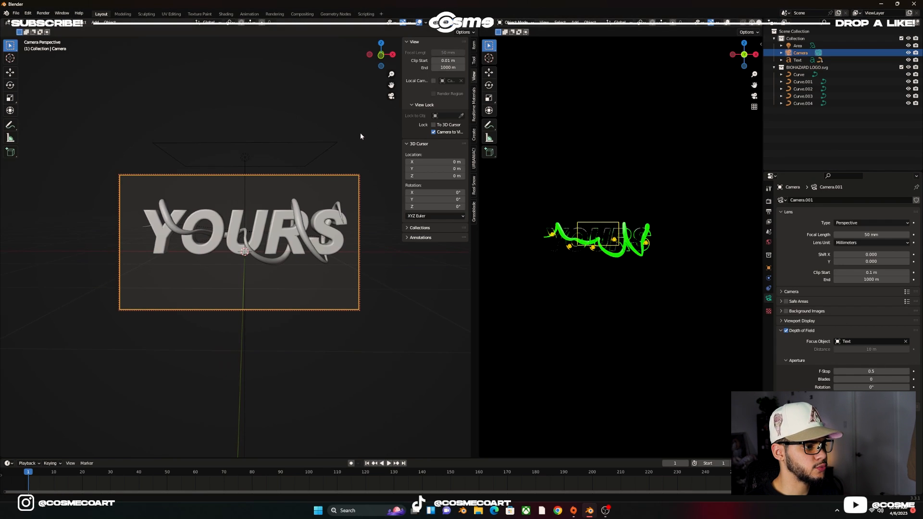
# Switch the camera viewport to rendered shading and adjust the camera's angle to the word.
pyautogui.click(464, 22)
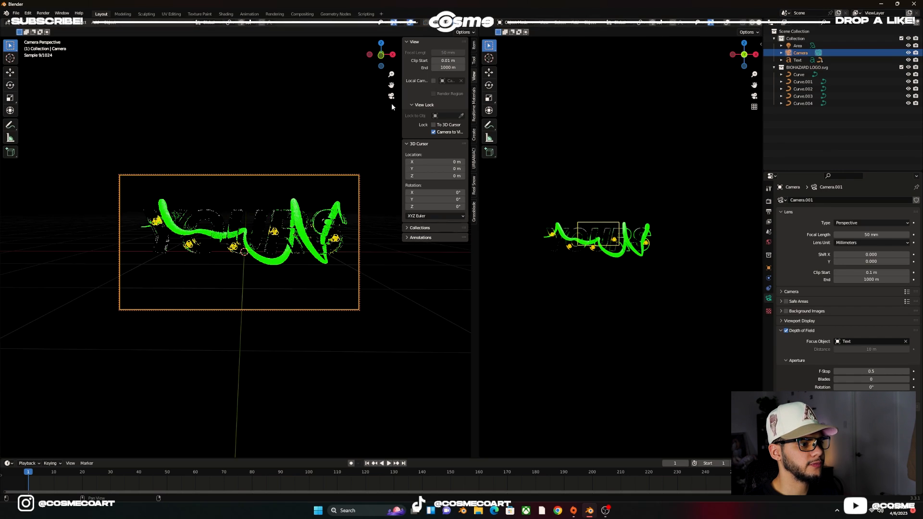
pyautogui.moveTo(265, 216); pyautogui.dragTo(265, 213, button='middle')
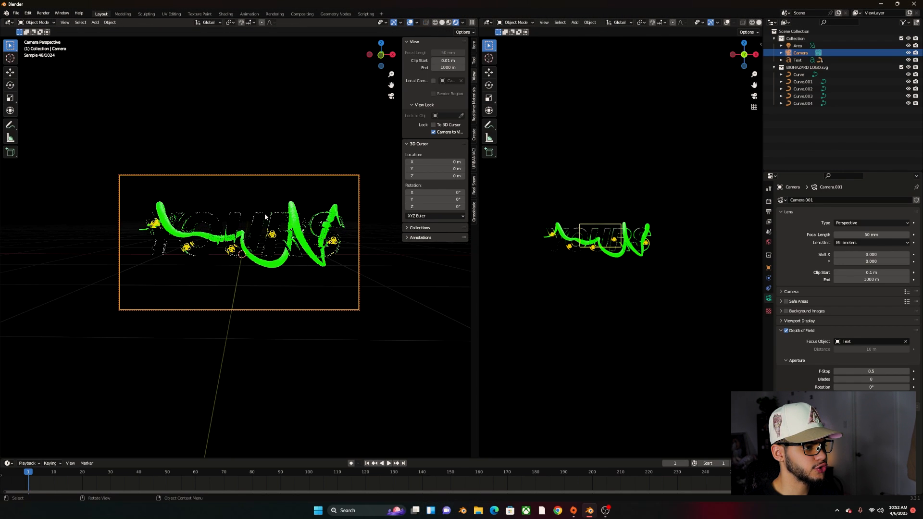
pyautogui.moveTo(237, 176); pyautogui.dragTo(232, 204, button='middle')
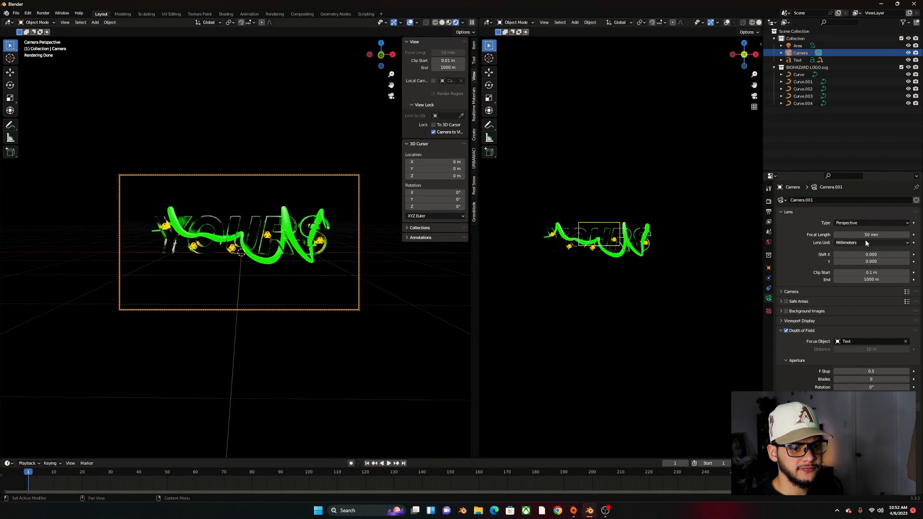
# Set the camera's focal length to 20 mm and bring the camera closer so the centred word fills more of the frame.
pyautogui.moveTo(871, 235); pyautogui.dragTo(841, 235)
pyautogui.write('20')
pyautogui.press('Return')
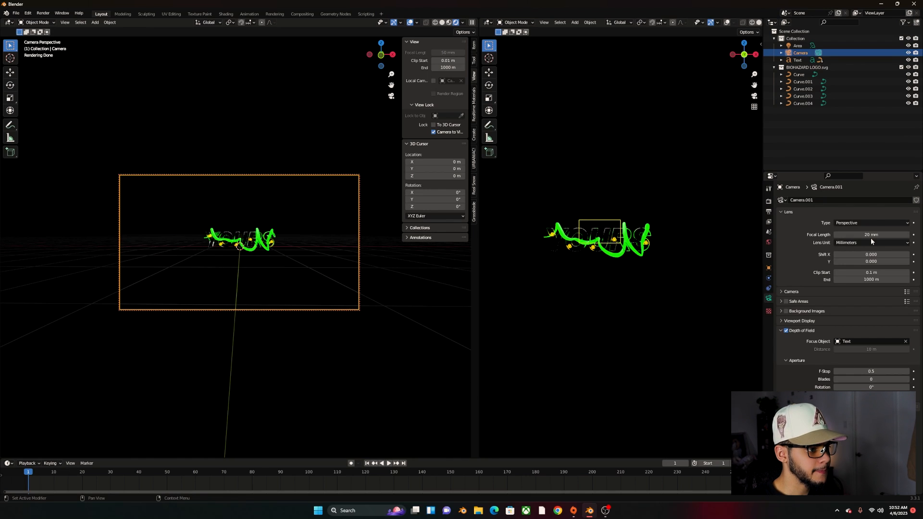
pyautogui.keyDown('ctrl'); pyautogui.moveTo(248, 308); pyautogui.dragTo(255, 271, button='middle'); pyautogui.keyUp('ctrl')
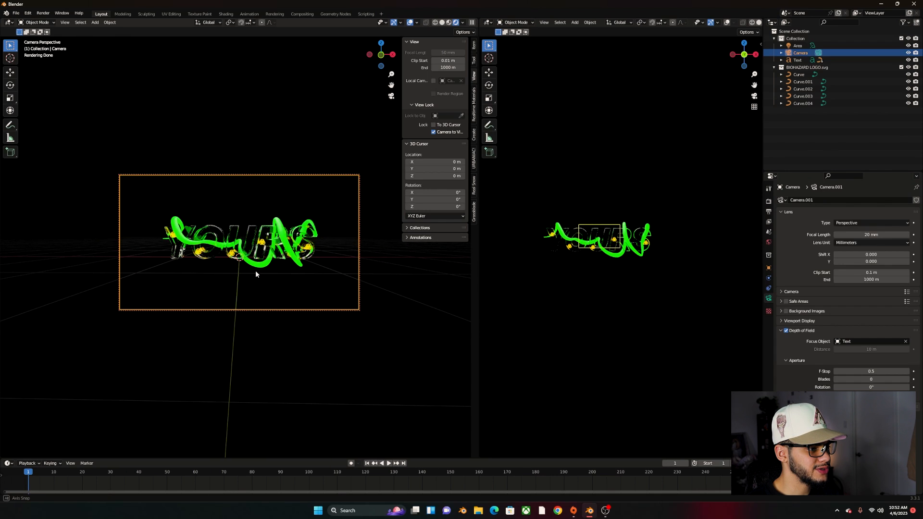
pyautogui.moveTo(255, 271); pyautogui.dragTo(255, 271, button='middle')
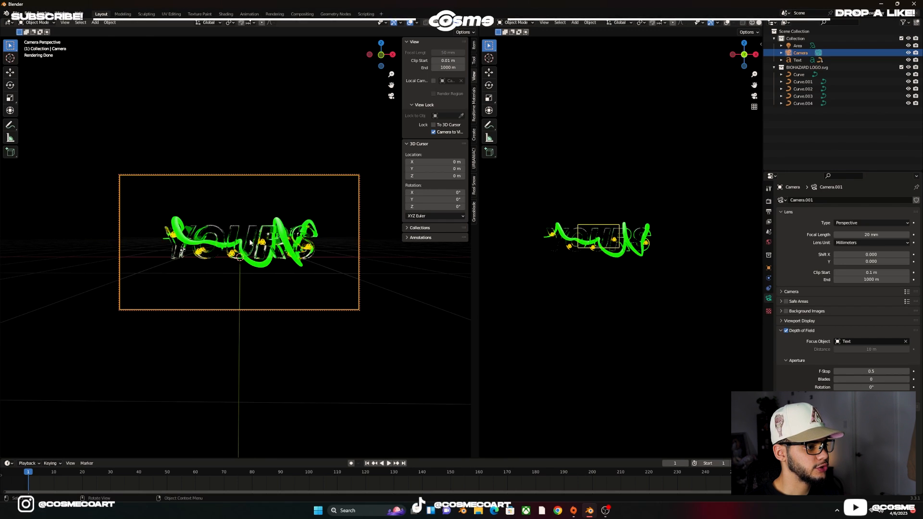
# Keyframe the text's Z rotation at 0° on frame 1 and set the animation's end frame to 200.
pyautogui.click(257, 257)
pyautogui.moveTo(307, 438); pyautogui.dragTo(308, 395)
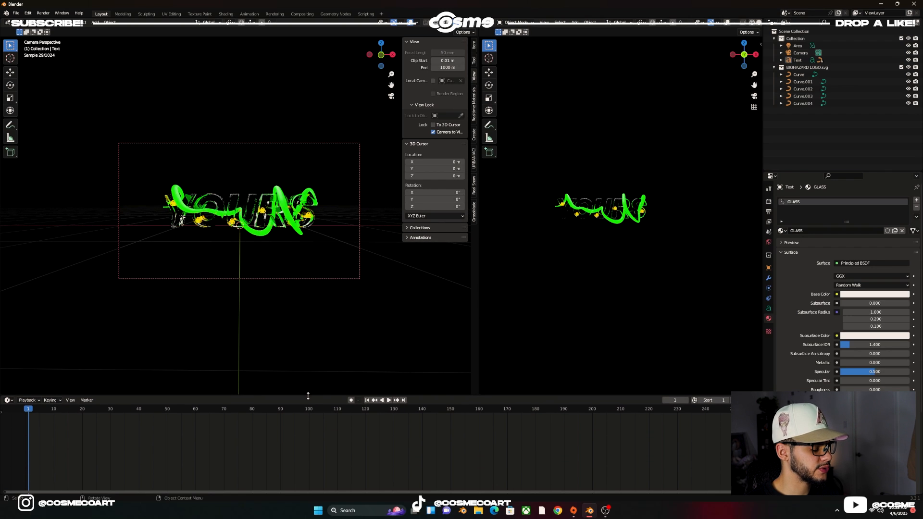
pyautogui.click(769, 269)
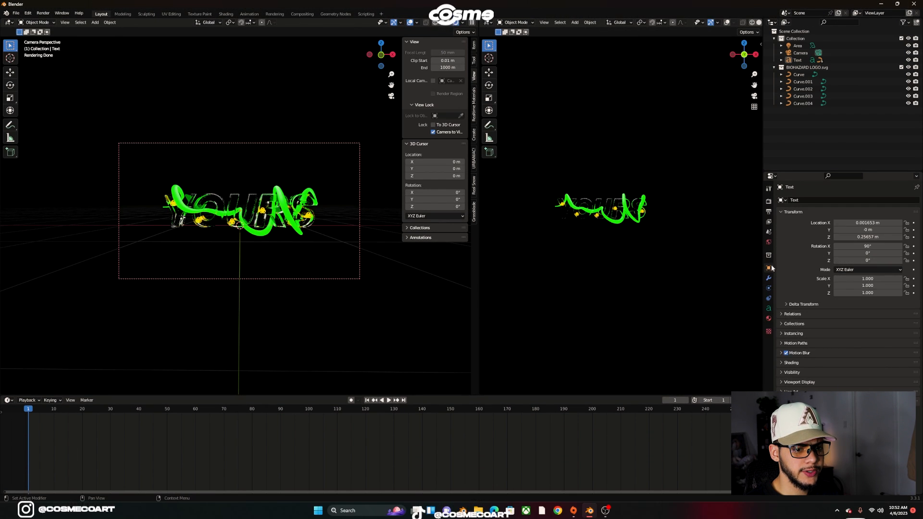
pyautogui.click(231, 199)
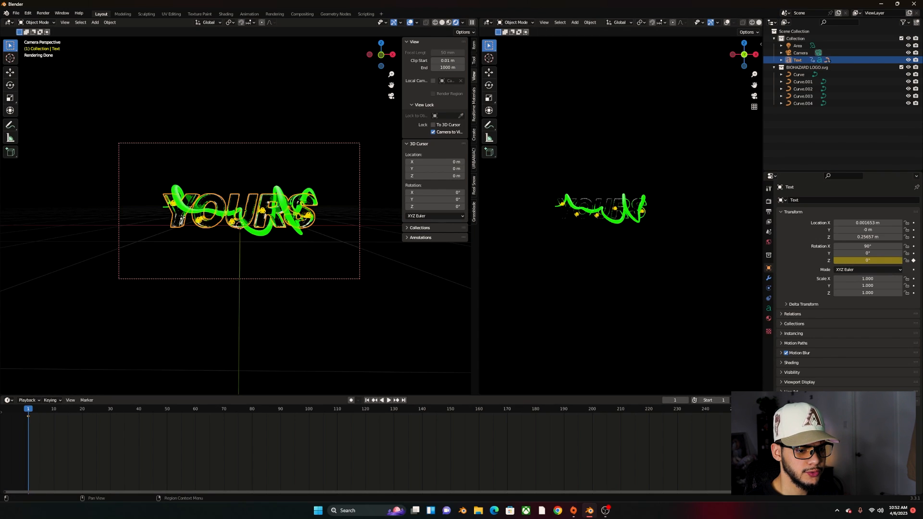
pyautogui.press('Return')
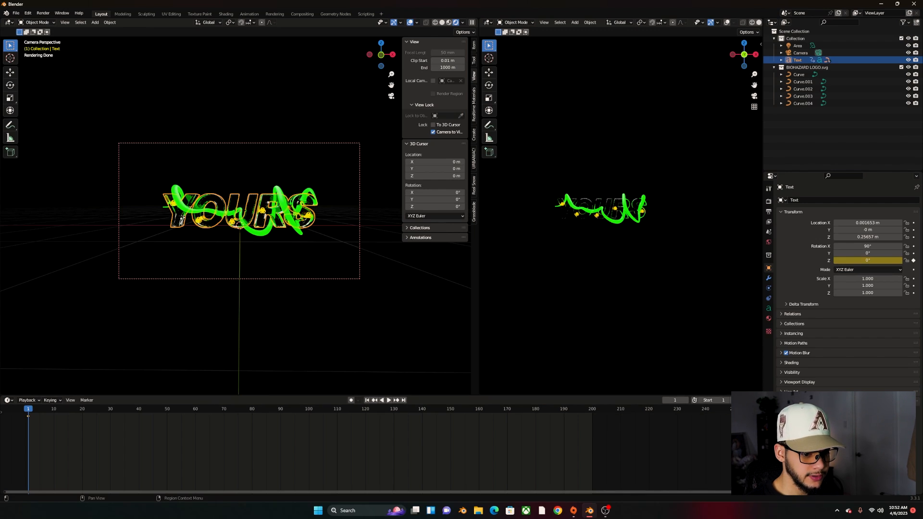
# Keyframe the text's Z rotation at 360° on frame 201.
pyautogui.click(404, 400)
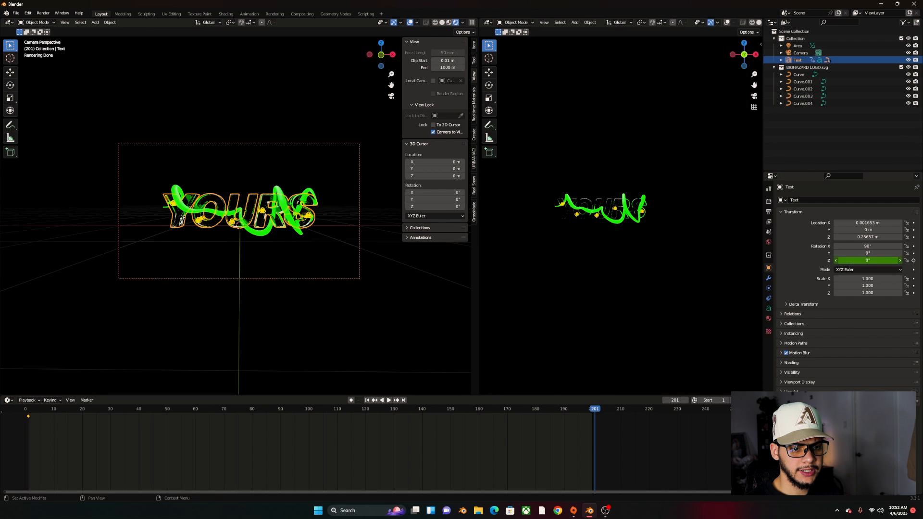
pyautogui.write('0')
pyautogui.press('Return')
pyautogui.click(914, 260)
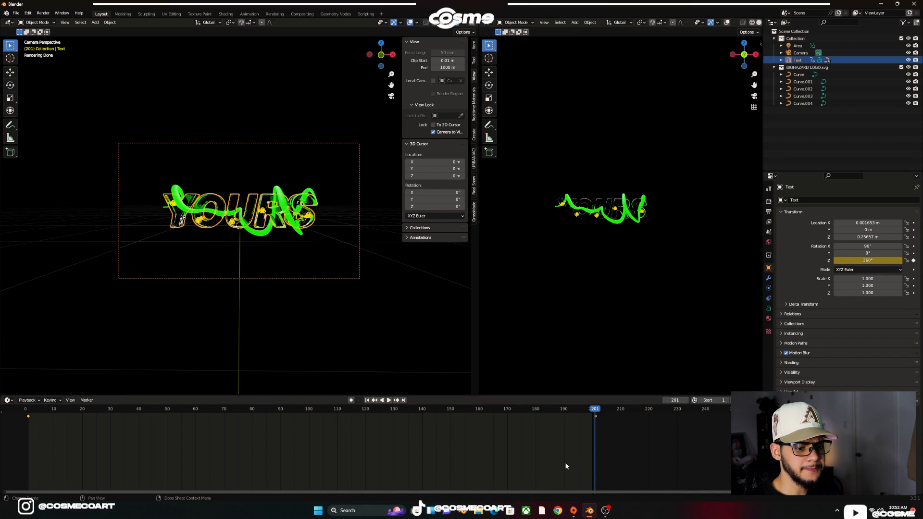
# Play the text's rotation animation from the first frame to check the full turn.
pyautogui.press('space')
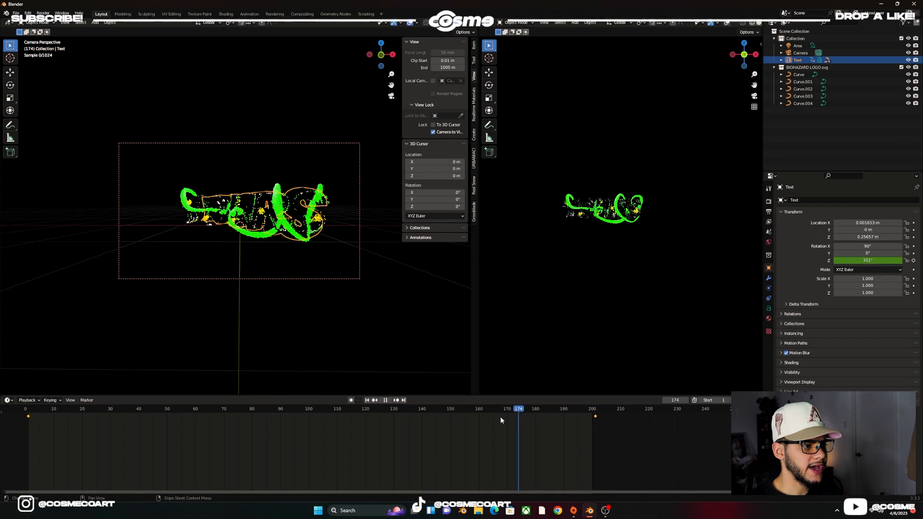
pyautogui.moveTo(500, 417); pyautogui.dragTo(27, 439)
pyautogui.press('space')
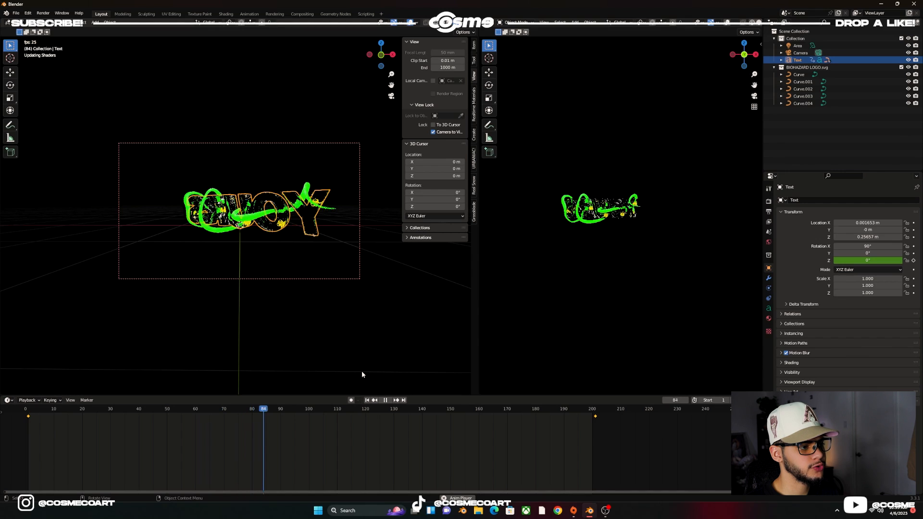
pyautogui.press('space')
pyautogui.moveTo(393, 412); pyautogui.dragTo(28, 417)
pyautogui.press('space')
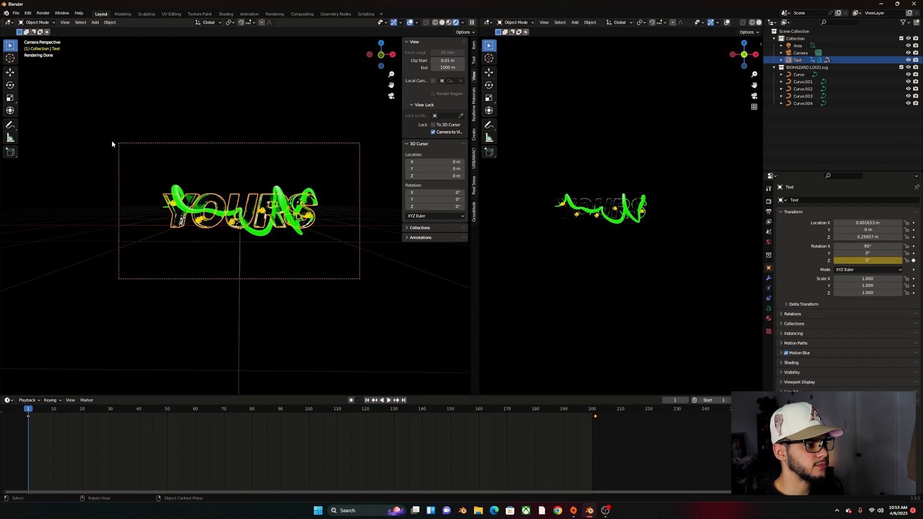
# Add a second area light at the world origin beneath the word YOURS.
pyautogui.click(349, 236)
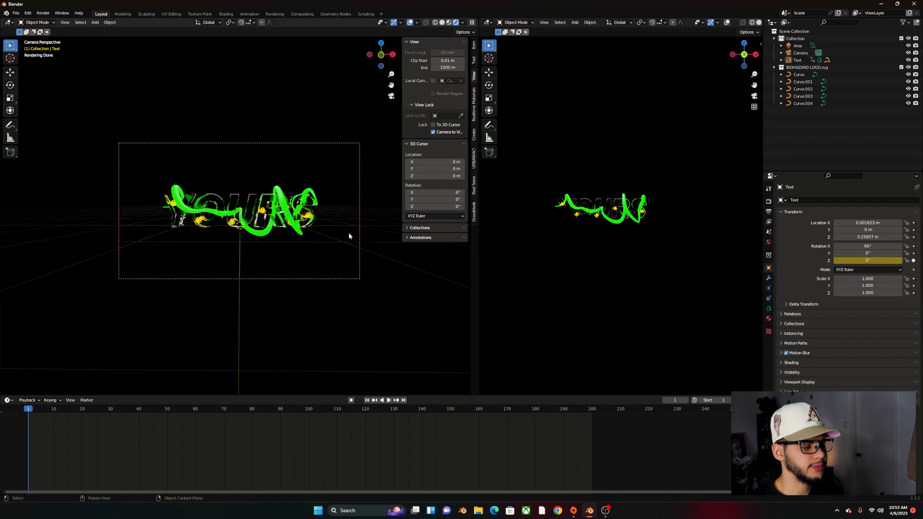
pyautogui.scroll(4, 349, 236)
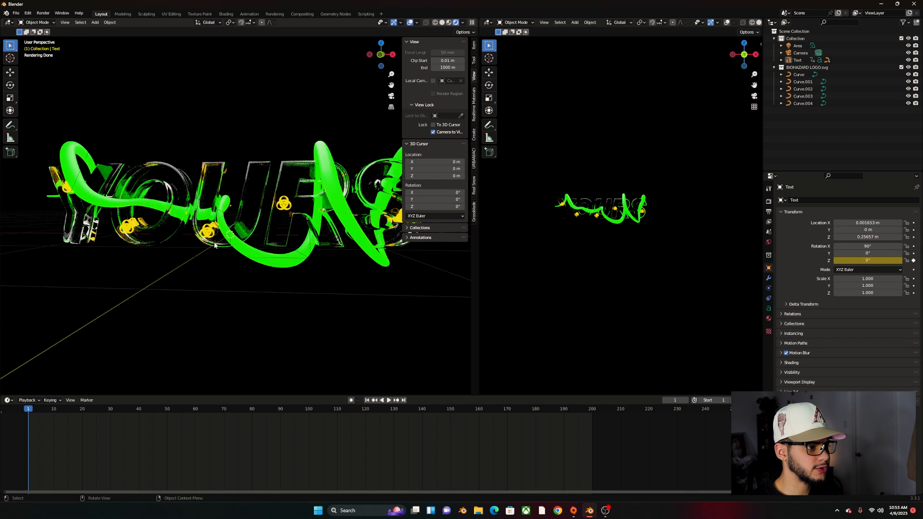
pyautogui.moveTo(349, 235); pyautogui.dragTo(255, 269, button='middle')
pyautogui.hotkey('shift', 'a')
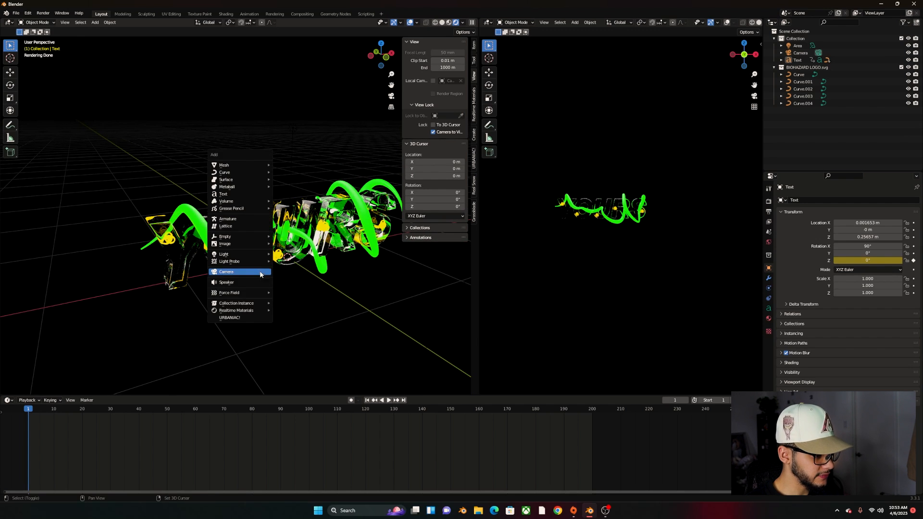
pyautogui.moveTo(252, 254)
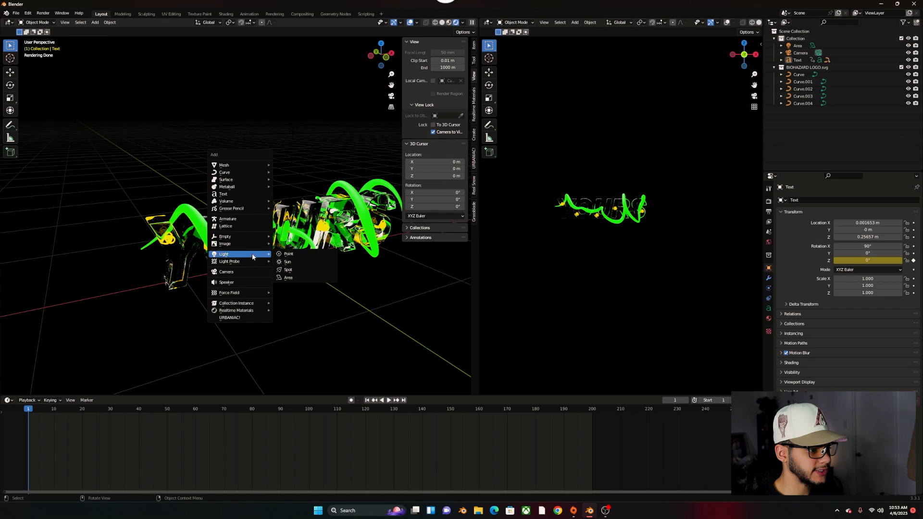
pyautogui.click(288, 278)
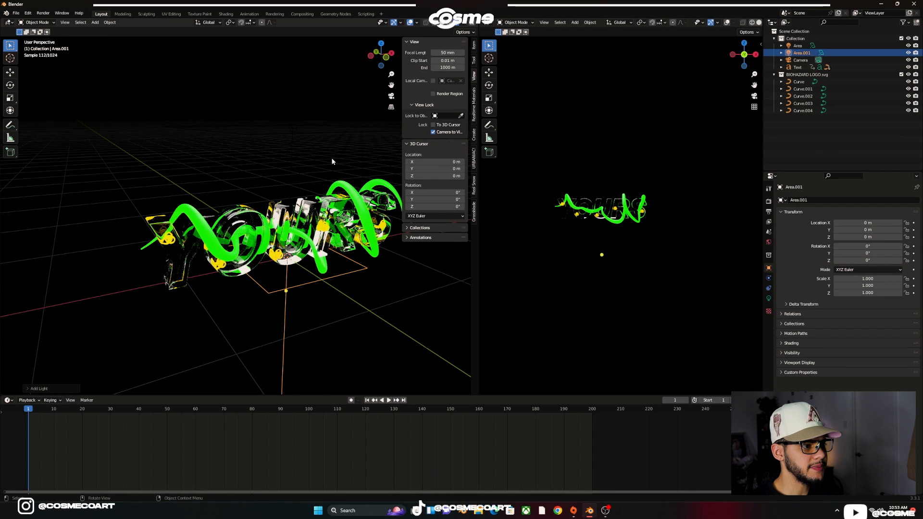
# Set the power of the area light above the text to 75 W.
pyautogui.scroll(-2, 330, 158)
pyautogui.click(268, 160)
pyautogui.moveTo(279, 181); pyautogui.dragTo(314, 201, button='middle')
pyautogui.scroll(4, 277, 189)
pyautogui.scroll(-1, 320, 201)
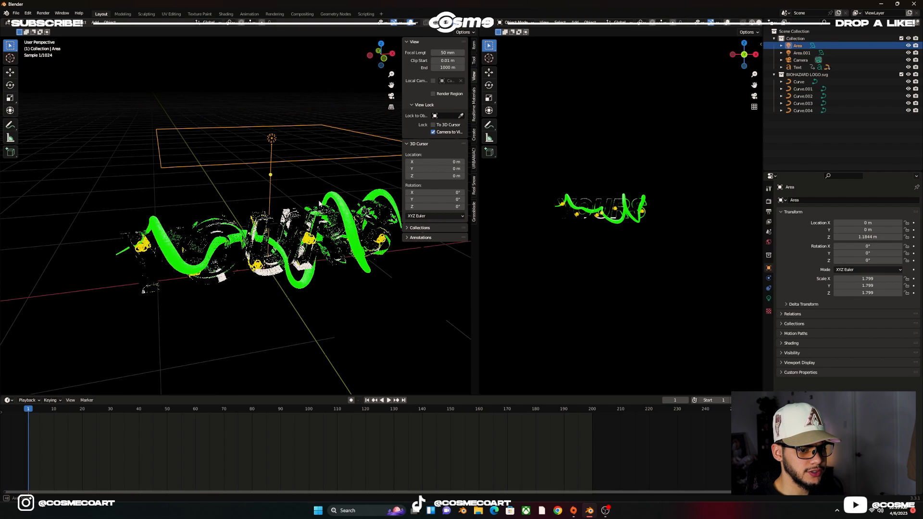
pyautogui.click(768, 298)
pyautogui.click(870, 250)
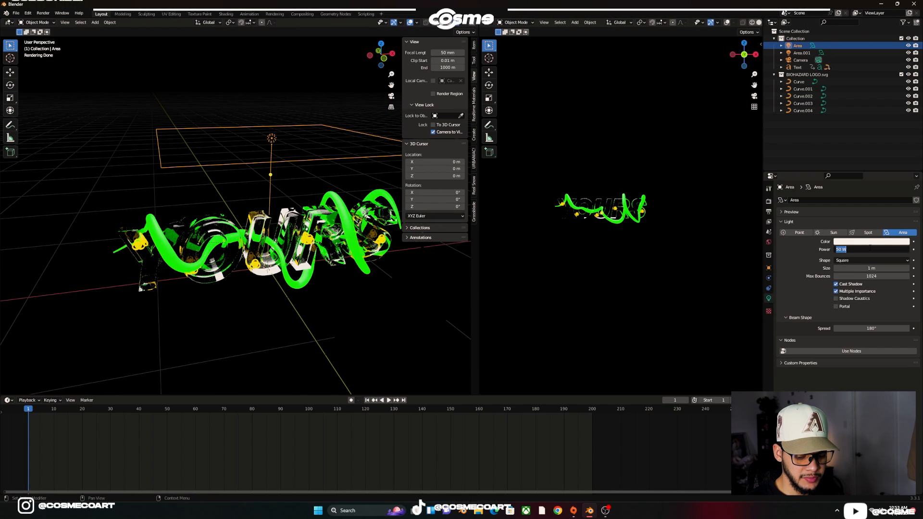
pyautogui.write('75')
pyautogui.press('Return')
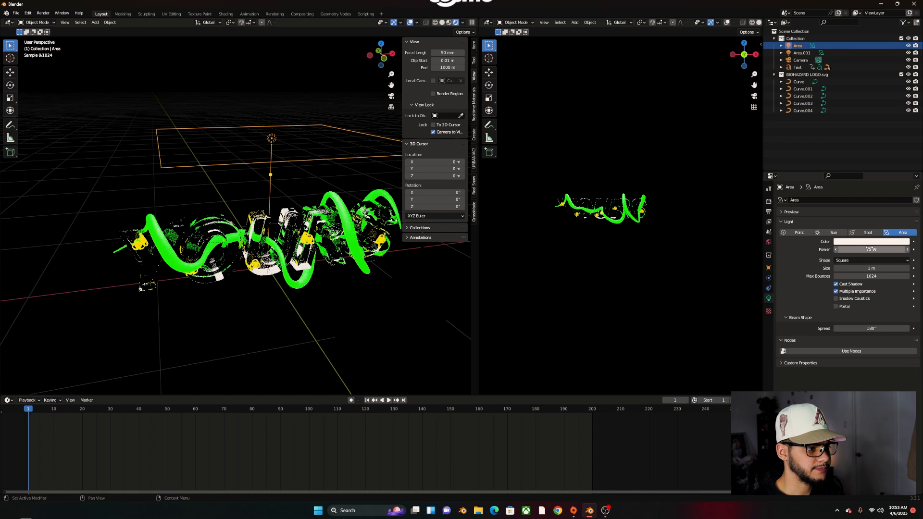
# Rotate the new area light 180° about X so it faces up at the text, and lower it about 0.16 m.
pyautogui.moveTo(362, 359); pyautogui.dragTo(299, 290, button='middle')
pyautogui.click(322, 276)
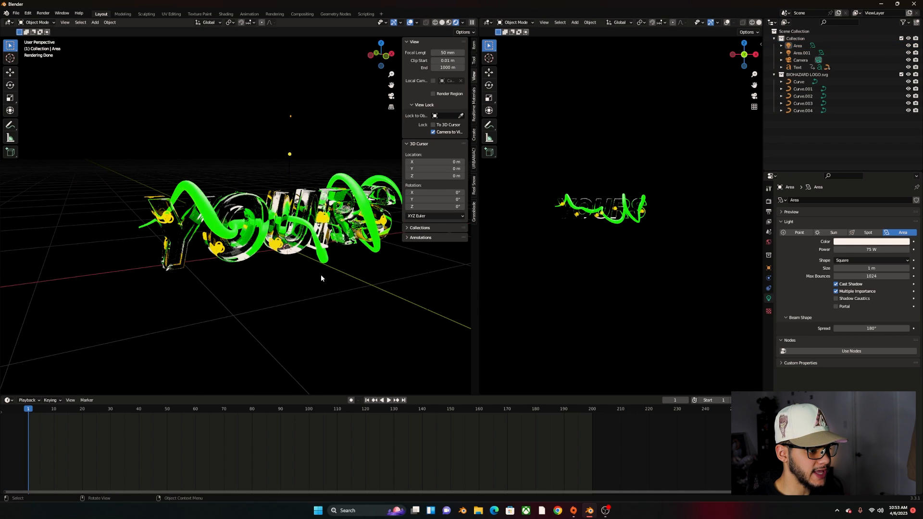
pyautogui.click(281, 256)
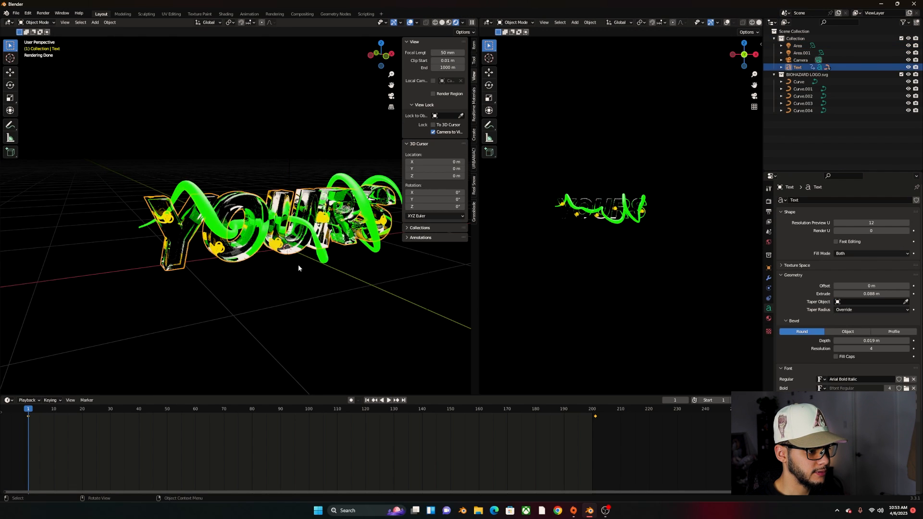
pyautogui.click(297, 265)
pyautogui.click(289, 265)
pyautogui.click(289, 265)
pyautogui.click(289, 268)
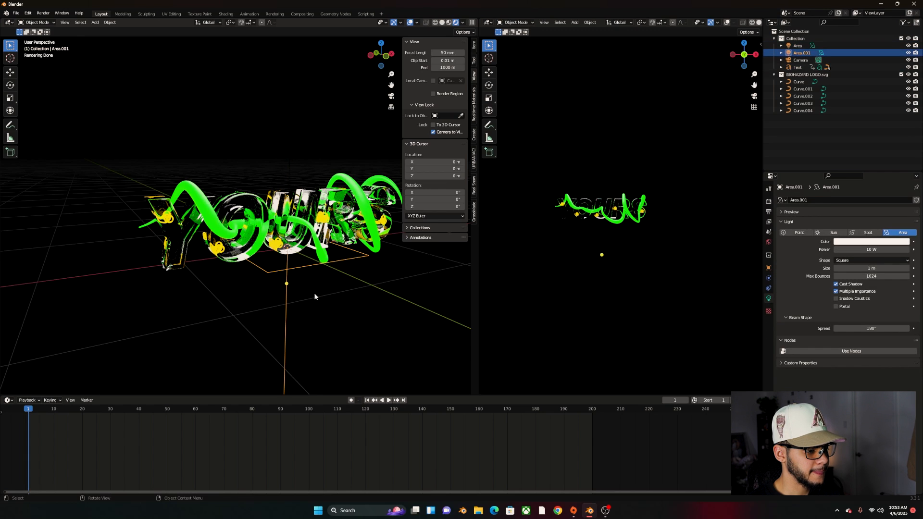
pyautogui.write('rx180')
pyautogui.press('Return')
pyautogui.press('g')
pyautogui.press('z')
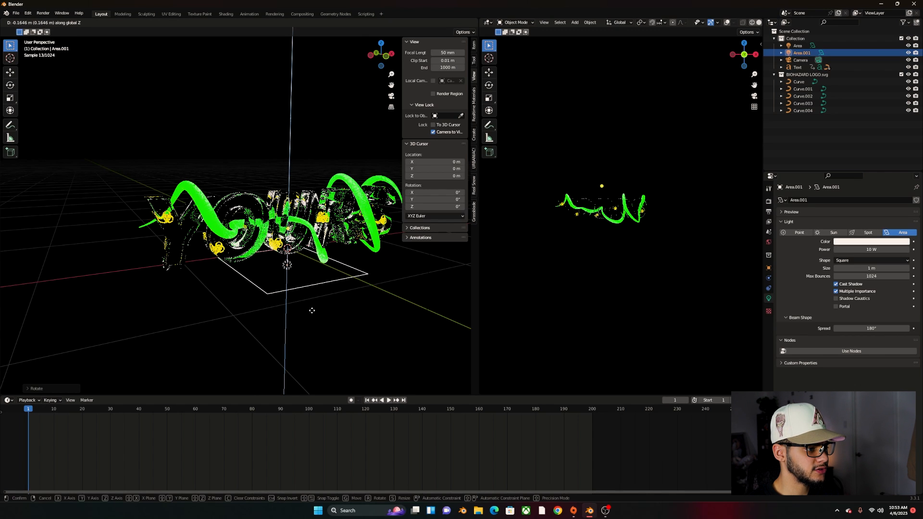
pyautogui.click(313, 314)
# Stretch the lower area light along X beyond the word's full width and set its power to 75 W.
pyautogui.moveTo(312, 313); pyautogui.dragTo(294, 316, button='middle')
pyautogui.press('s')
pyautogui.press('x')
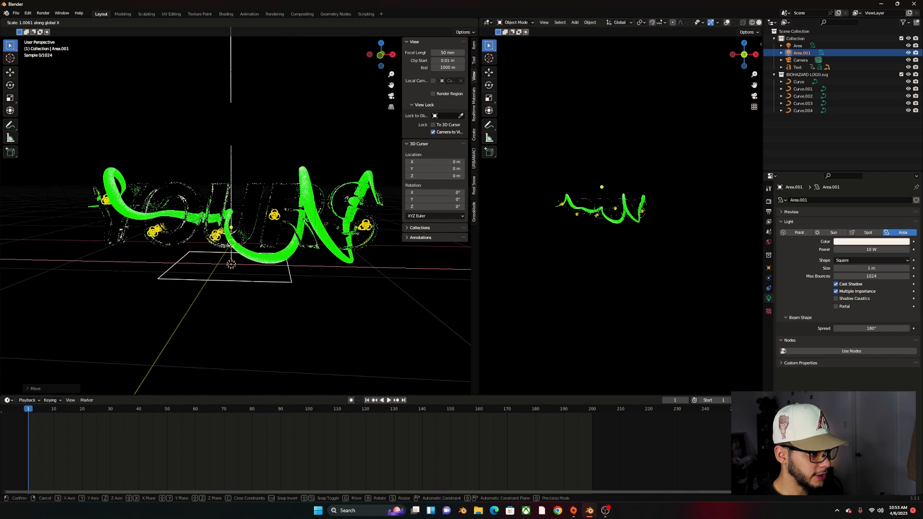
pyautogui.click(542, 300)
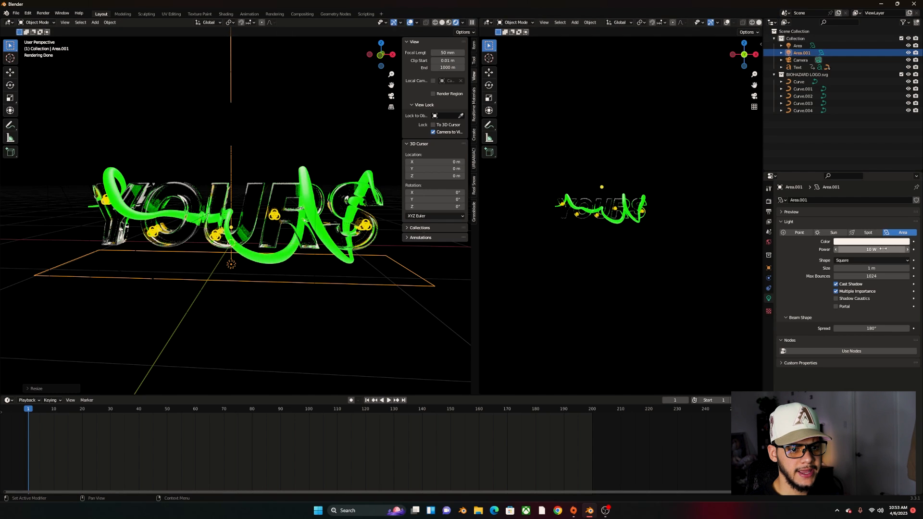
pyautogui.write('75')
pyautogui.press('Return')
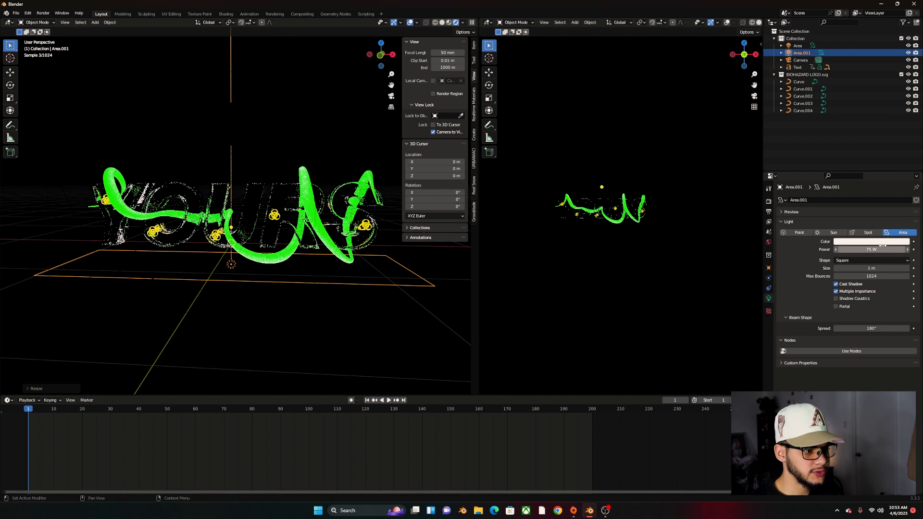
# Colour the lower area light orange with hue 0.048, saturation 1 and value 1.
pyautogui.scroll(-1, 304, 322)
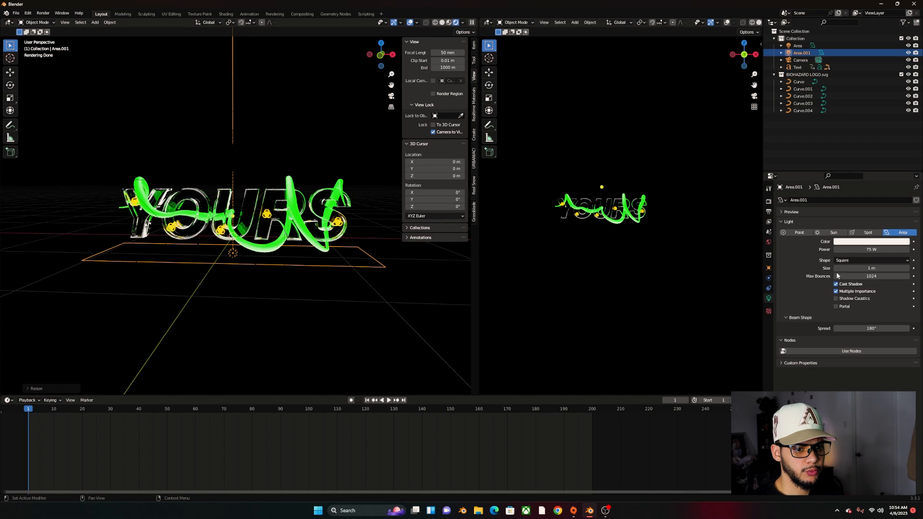
pyautogui.click(856, 242)
pyautogui.click(846, 196)
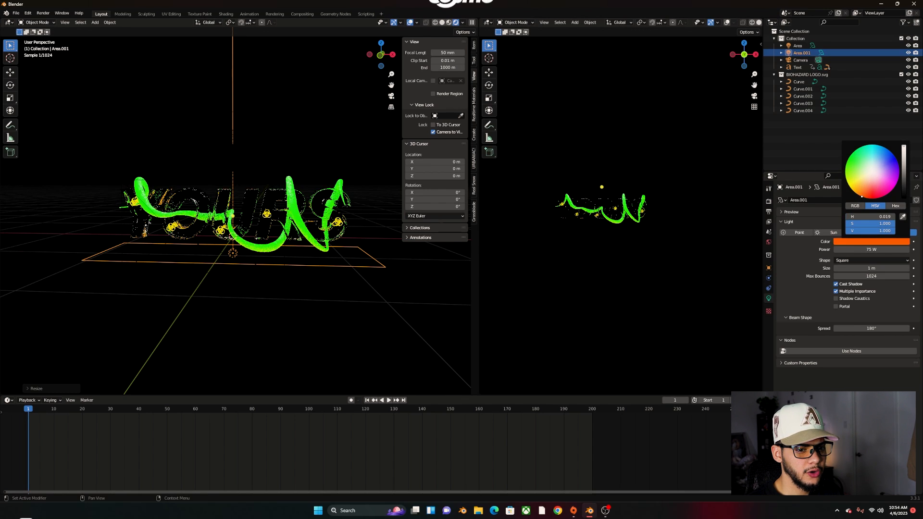
pyautogui.click(854, 193)
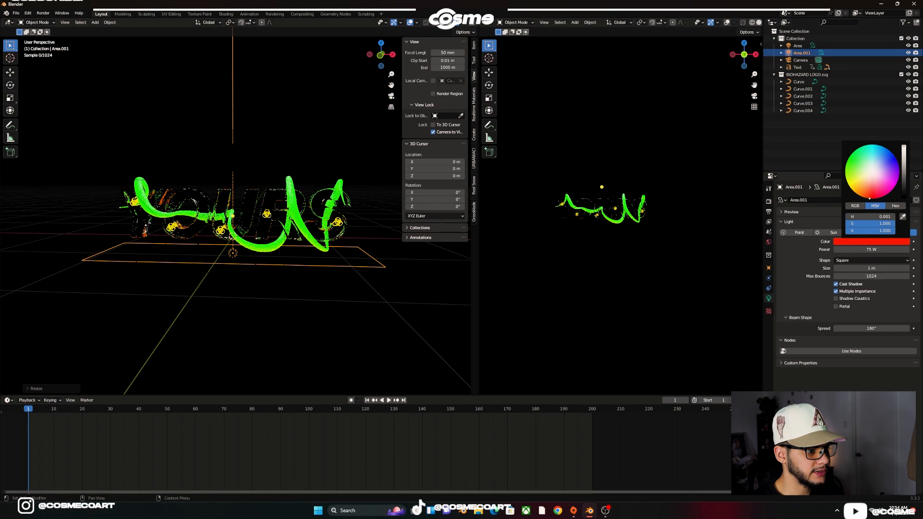
pyautogui.click(855, 194)
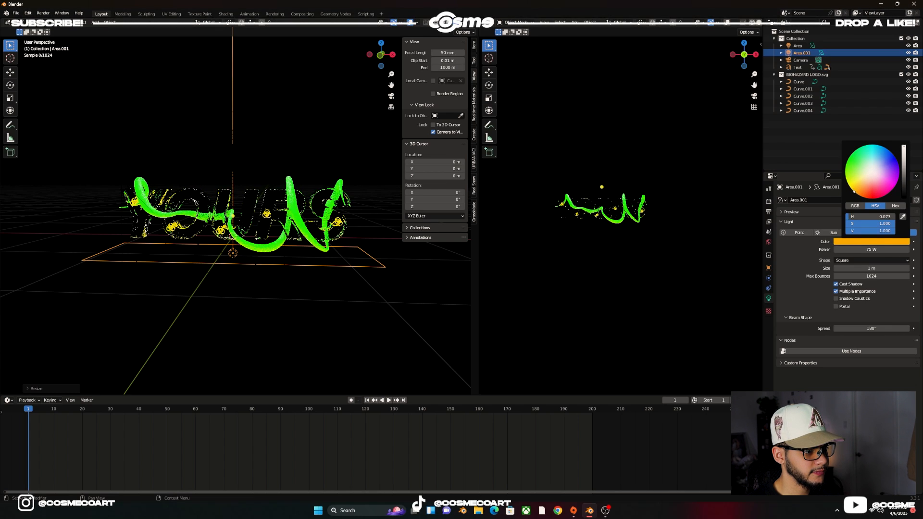
pyautogui.moveTo(854, 191); pyautogui.dragTo(856, 195)
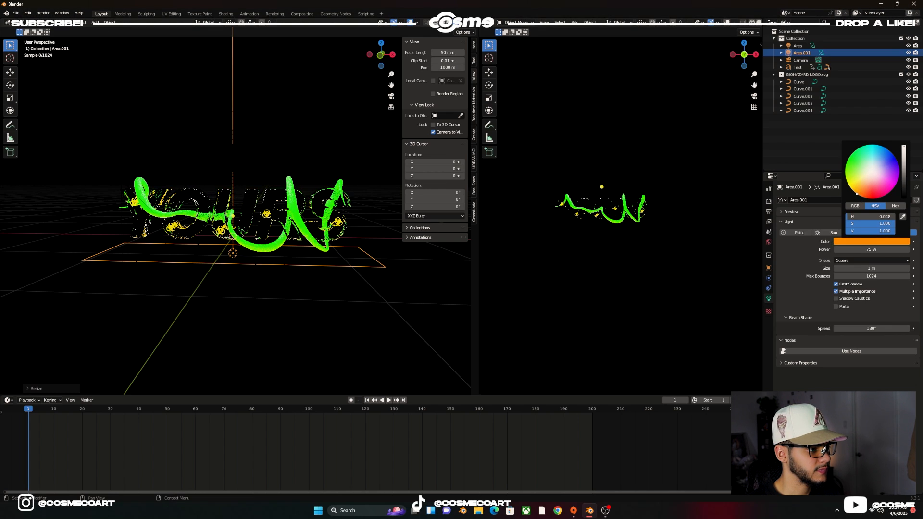
pyautogui.click(288, 340)
# Duplicate the upper area light about 2.7 m towards negative X, beside the Y, and aim the copy at the text.
pyautogui.moveTo(287, 338); pyautogui.dragTo(268, 282, button='middle')
pyautogui.click(276, 163)
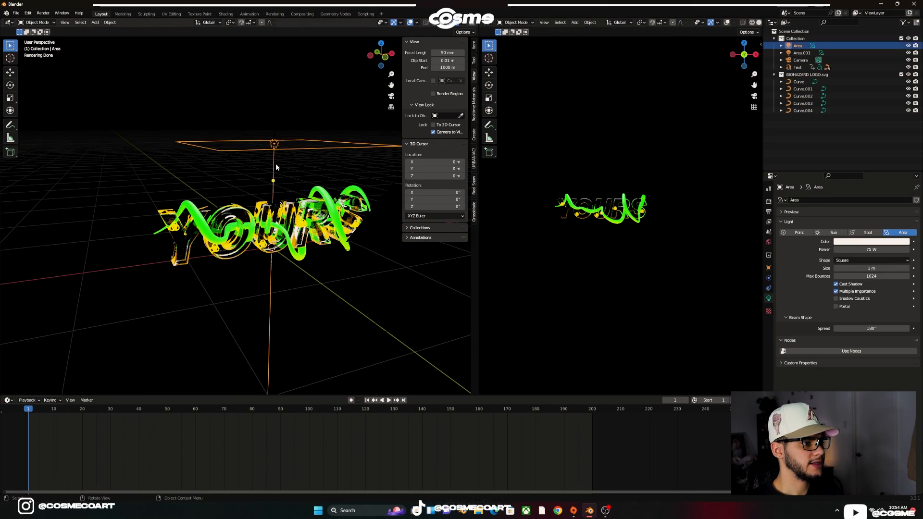
pyautogui.moveTo(275, 164); pyautogui.dragTo(255, 192, button='middle')
pyautogui.hotkey('shift', 'd')
pyautogui.click(142, 201)
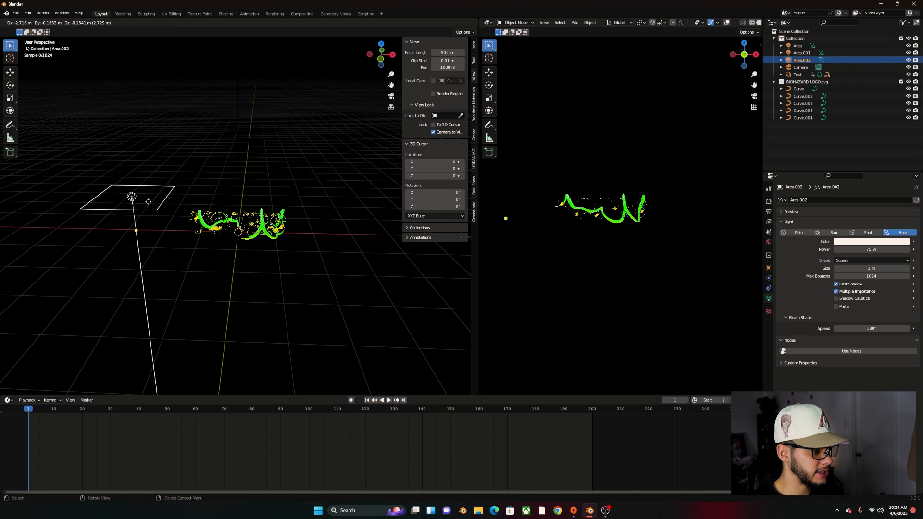
pyautogui.moveTo(130, 231); pyautogui.dragTo(233, 228)
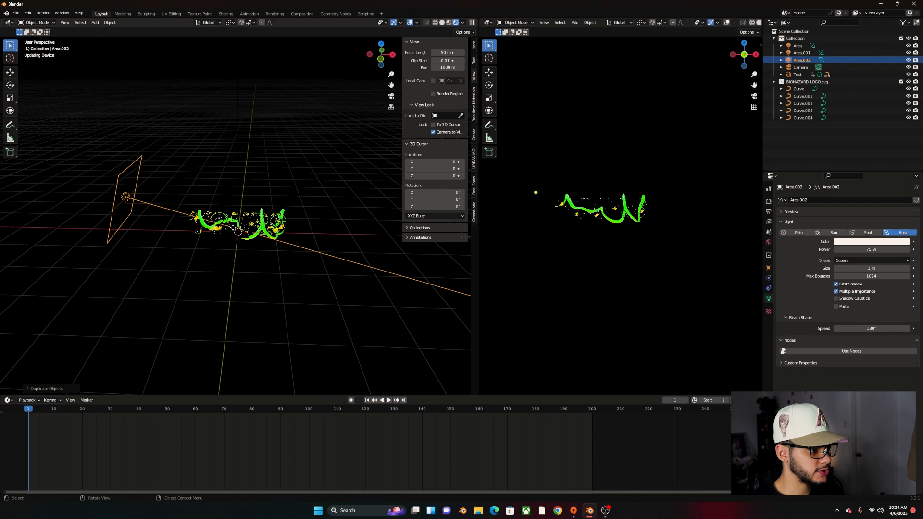
# Duplicate the side area light to the opposite end of the word and aim the copy back at the text.
pyautogui.hotkey('shift', 'd')
pyautogui.press('x')
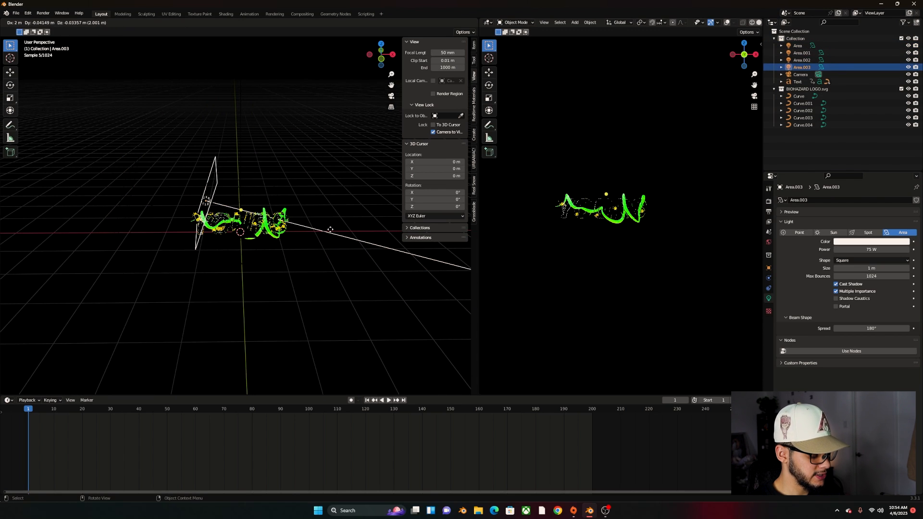
pyautogui.click(460, 244)
pyautogui.moveTo(367, 208); pyautogui.dragTo(246, 225)
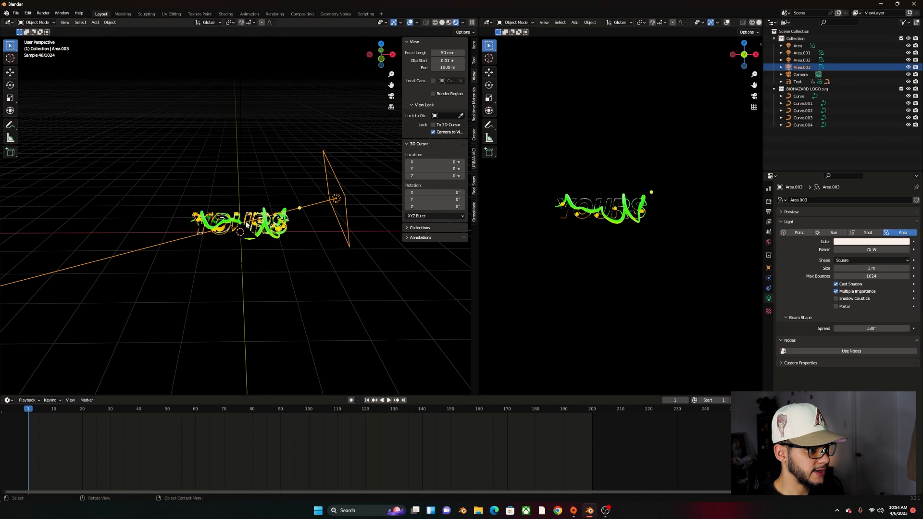
pyautogui.click(339, 270)
# Check the lighting on the text through the camera by scrubbing the animation to frame 28 and back to the start.
pyautogui.moveTo(195, 256); pyautogui.dragTo(195, 246, button='middle')
pyautogui.scroll(4, 207, 244)
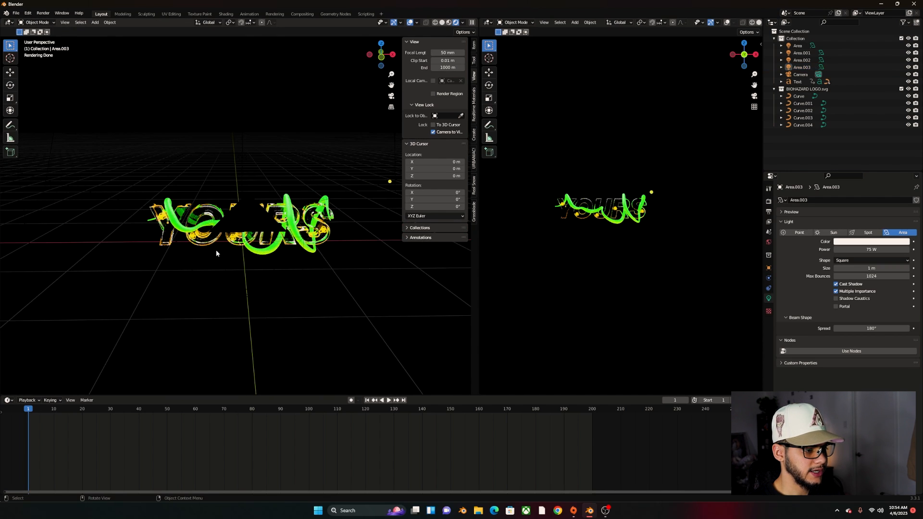
pyautogui.scroll(3, 218, 251)
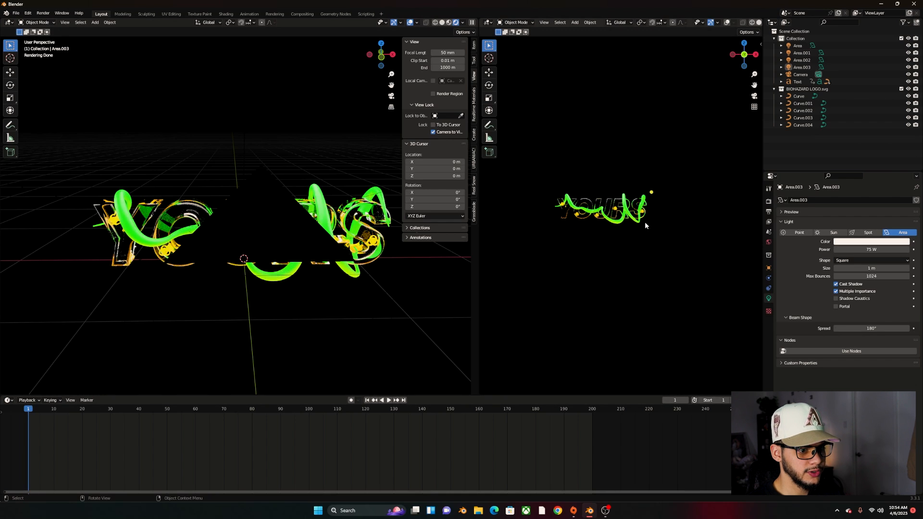
pyautogui.press('KP_0')
pyautogui.moveTo(34, 412); pyautogui.dragTo(106, 416)
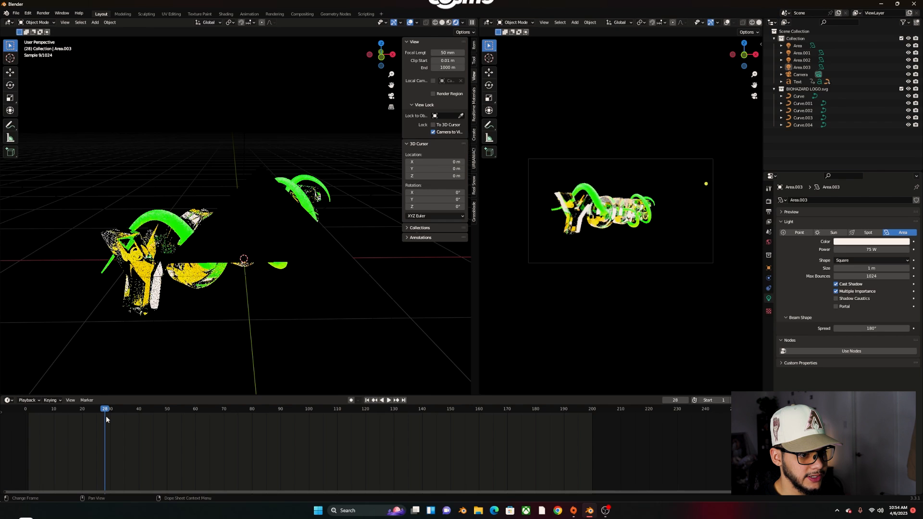
pyautogui.moveTo(104, 413); pyautogui.dragTo(14, 418)
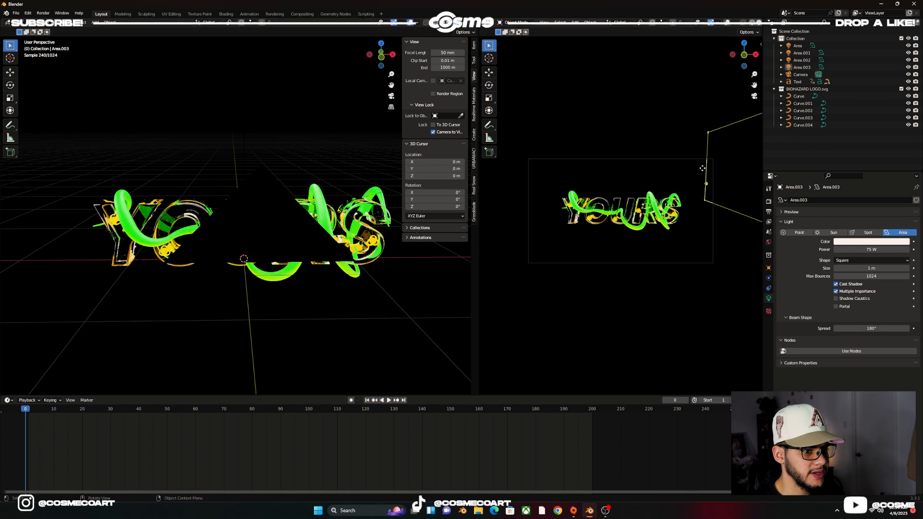
# Duplicate the green tube and move the copy about 1.49 m along negative Y, between the text and the camera.
pyautogui.scroll(-4, 229, 275)
pyautogui.moveTo(234, 272); pyautogui.dragTo(253, 248, button='middle')
pyautogui.click(253, 249)
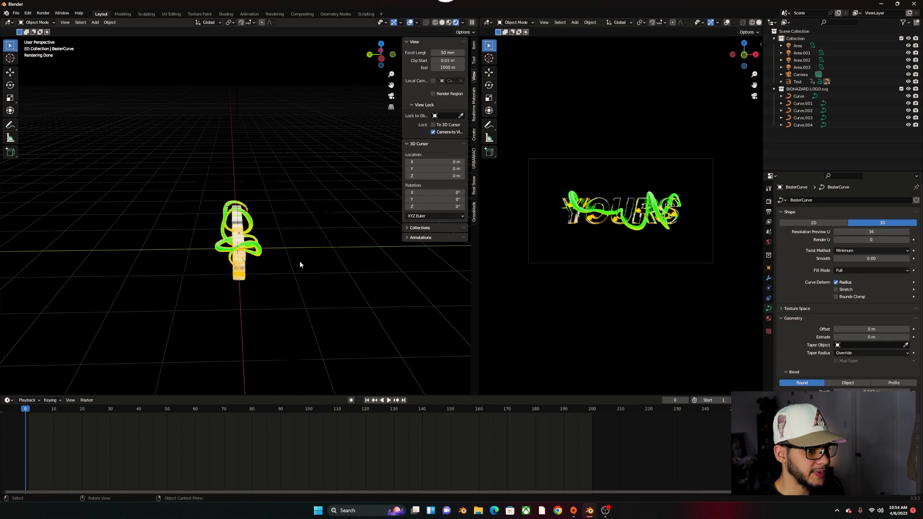
pyautogui.moveTo(302, 267); pyautogui.dragTo(175, 274, button='middle')
pyautogui.hotkey('shift', 'd')
pyautogui.press('y')
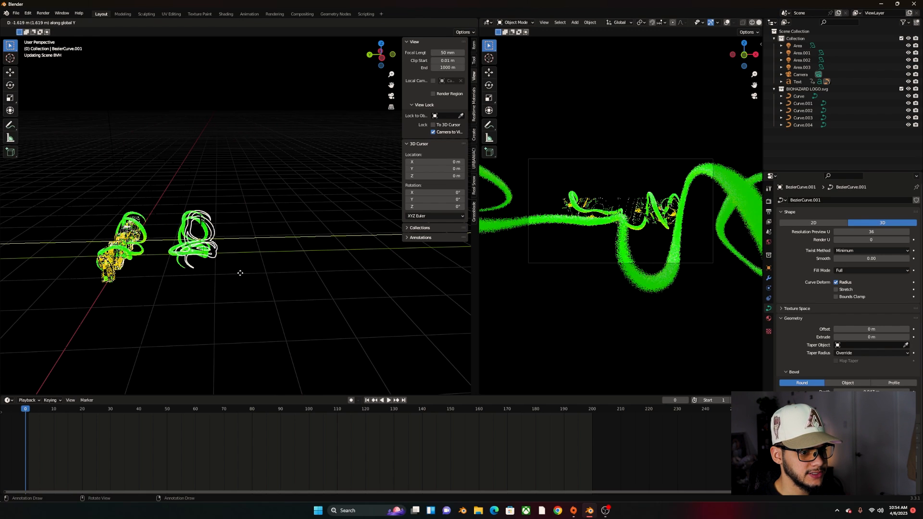
pyautogui.click(235, 275)
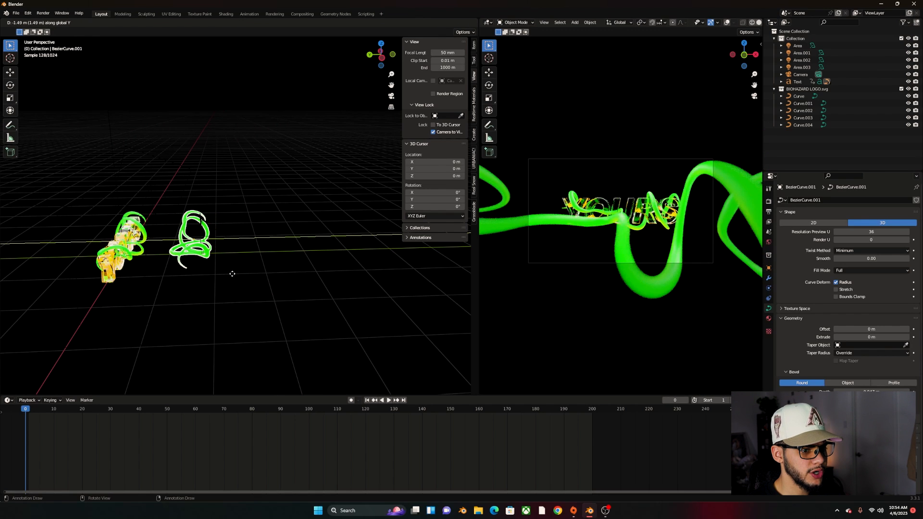
# Raise the duplicated green tube about 0.75 m along Z and shift it about 0.59 m along X.
pyautogui.press('g')
pyautogui.press('z')
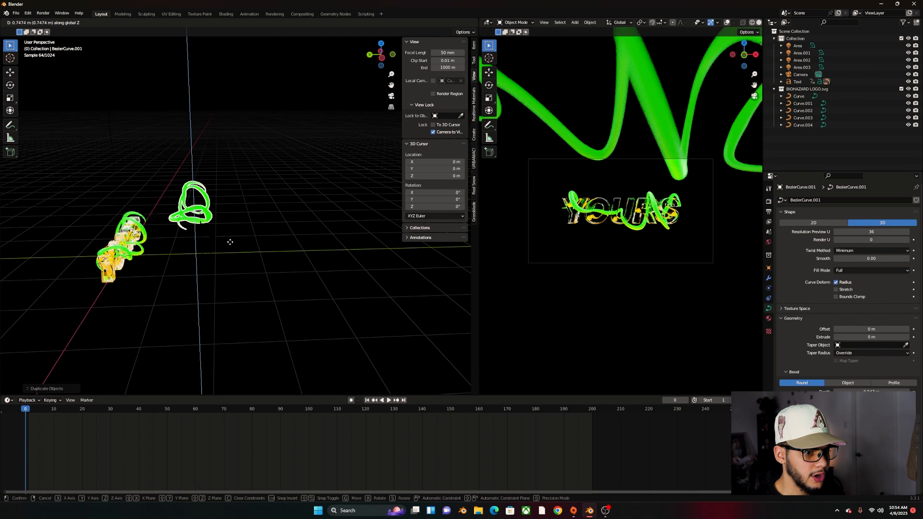
pyautogui.click(229, 242)
pyautogui.press('g')
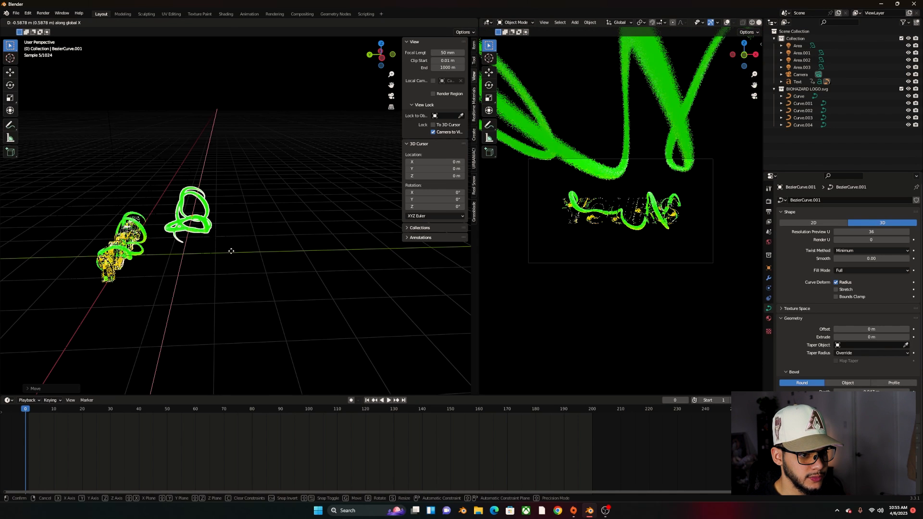
pyautogui.click(231, 250)
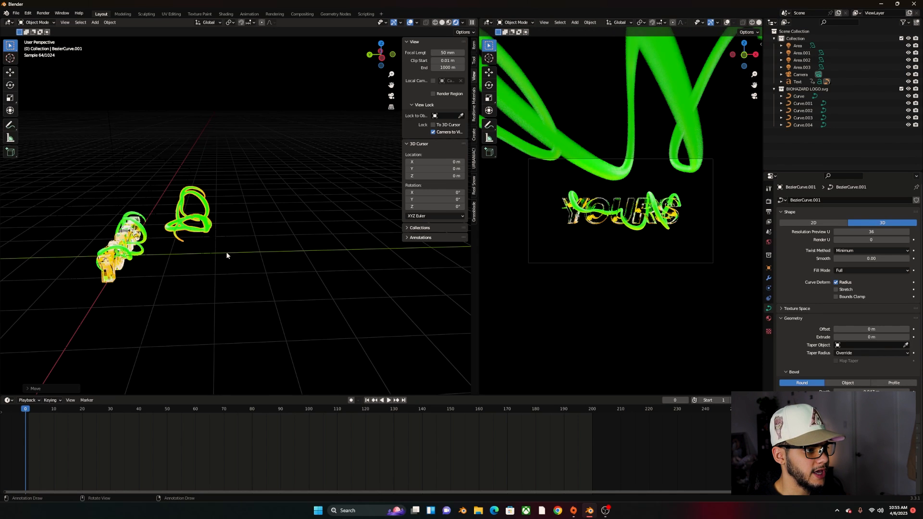
# Duplicate the foreground green tube above the text and move the copy down along Z, below the text.
pyautogui.hotkey('shift', 'd')
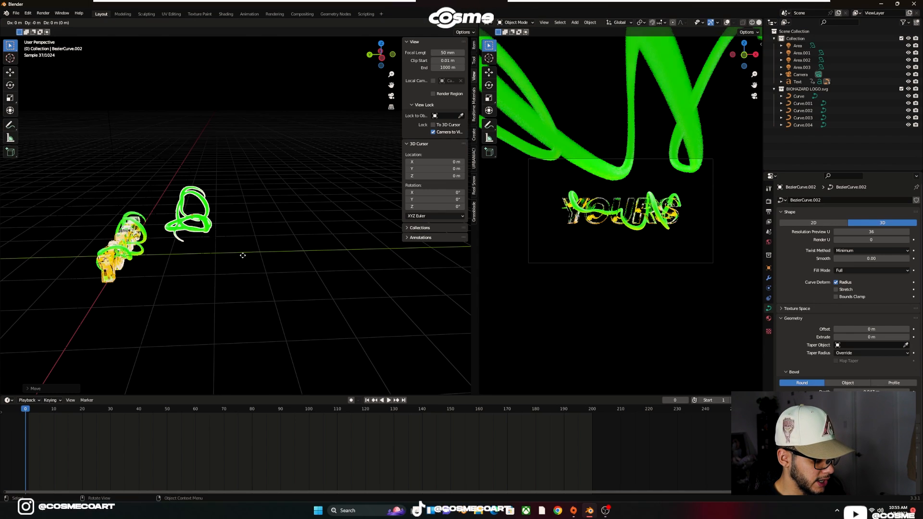
pyautogui.press('z')
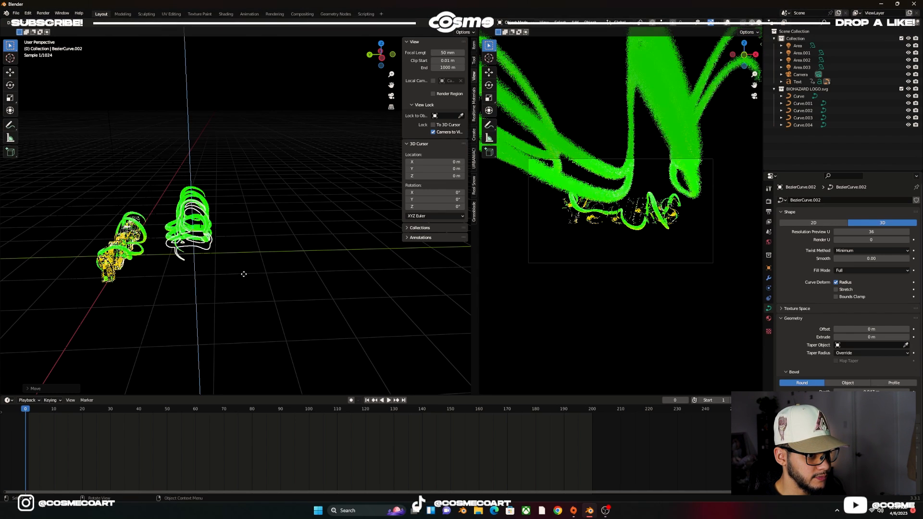
pyautogui.click(252, 316)
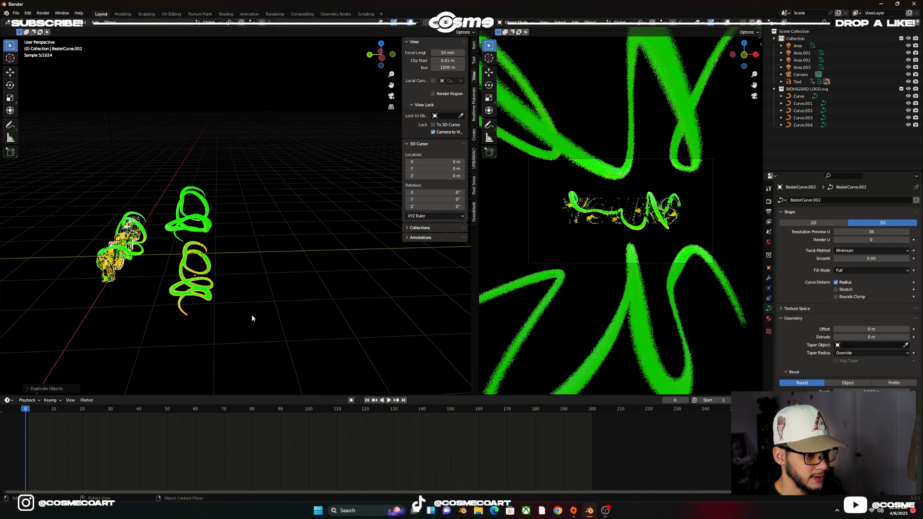
# Rotate the lower foreground tube so its loops differ from the upper one, and shift it about 0.15 m along Z.
pyautogui.press('g')
pyautogui.press('r')
pyautogui.click(290, 335)
pyautogui.press('g')
pyautogui.press('z')
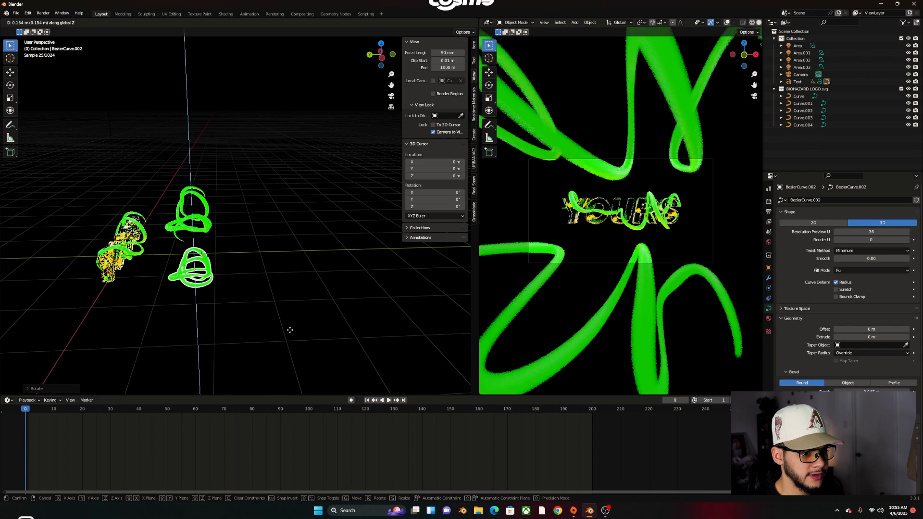
pyautogui.click(290, 331)
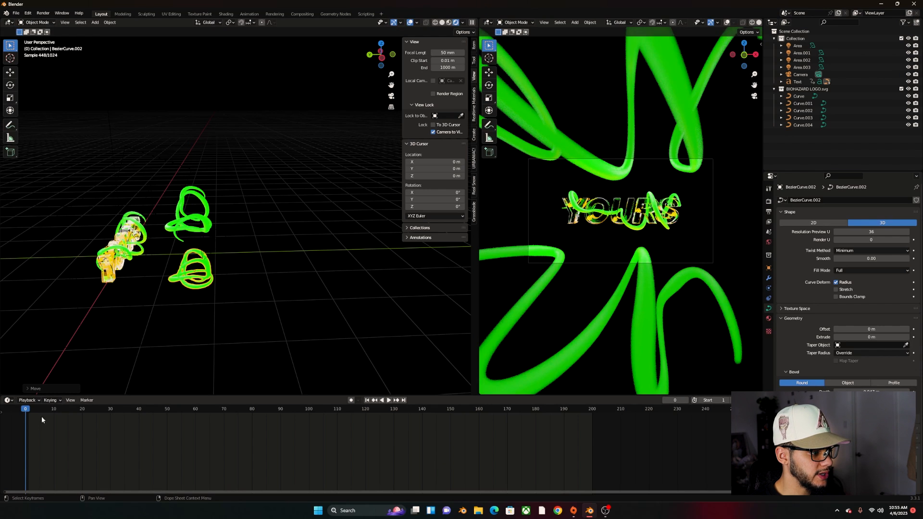
# Clear the lower foreground tube's parent so it no longer follows the rotating text.
pyautogui.moveTo(29, 413); pyautogui.dragTo(48, 419)
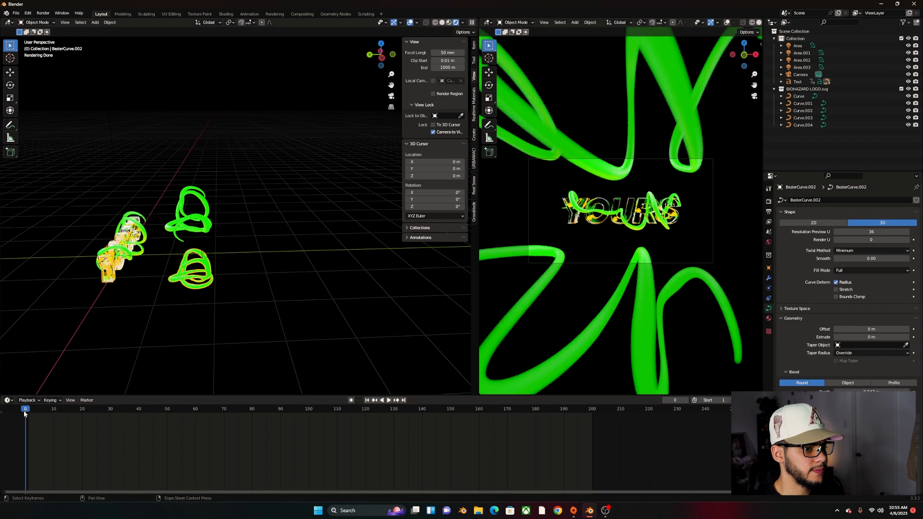
pyautogui.press('space')
pyautogui.press('Escape')
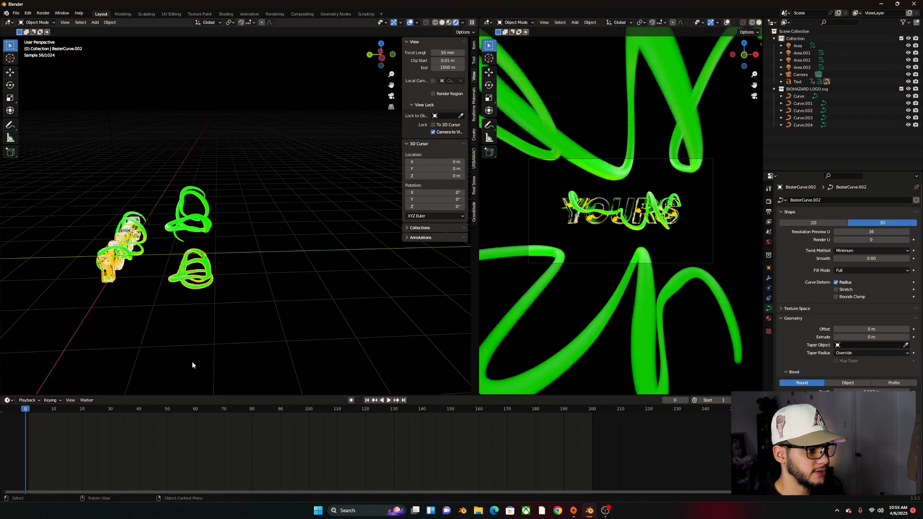
pyautogui.rightClick(208, 279)
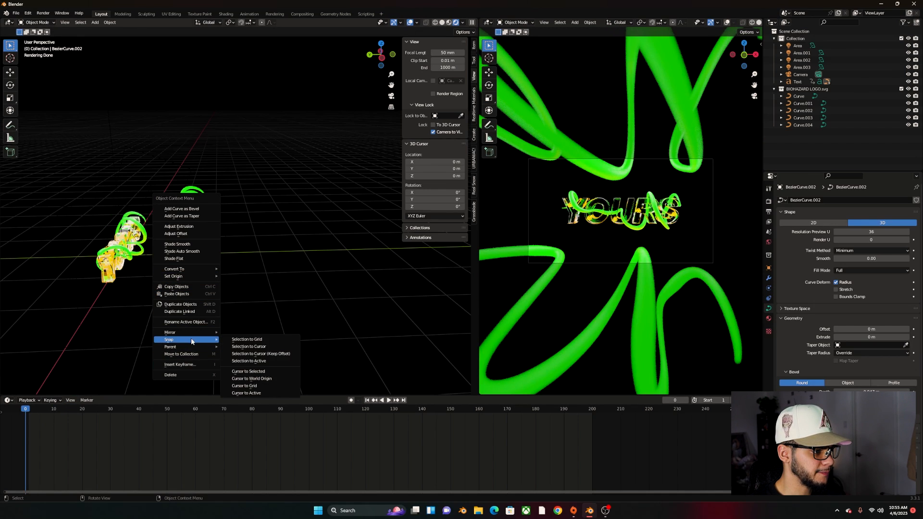
pyautogui.moveTo(170, 349)
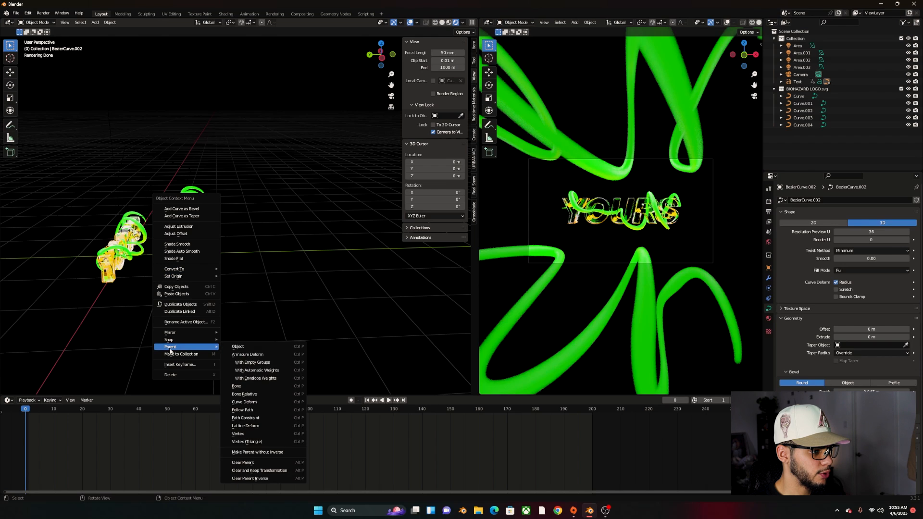
pyautogui.click(250, 464)
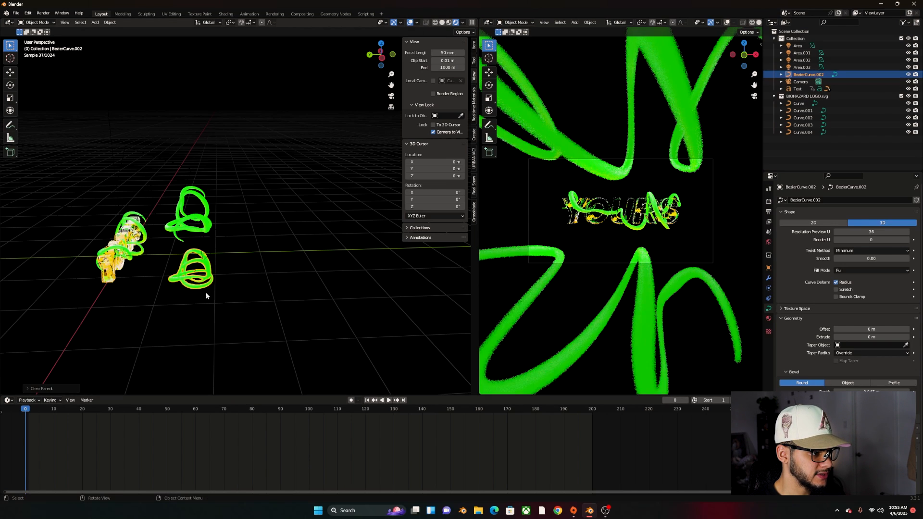
# Clear the upper foreground tube's parent while keeping its transformation.
pyautogui.click(206, 202)
pyautogui.rightClick(198, 203)
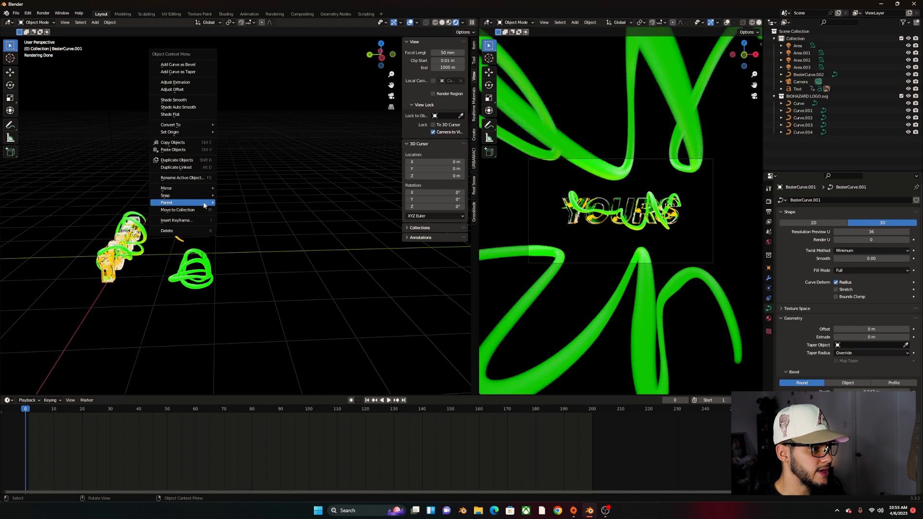
pyautogui.moveTo(198, 206)
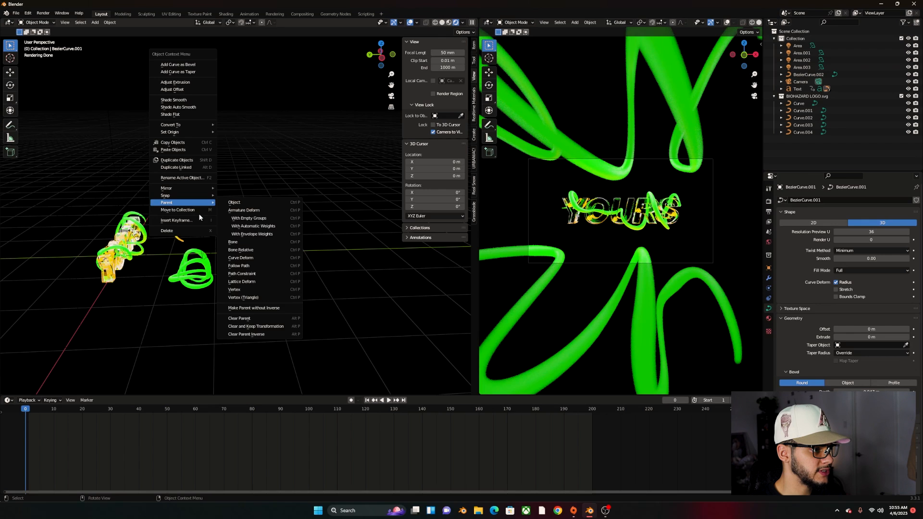
pyautogui.click(259, 326)
# Play the animation to check the text's rotation against the unparented foreground tubes, and return to frame 0.
pyautogui.press('space')
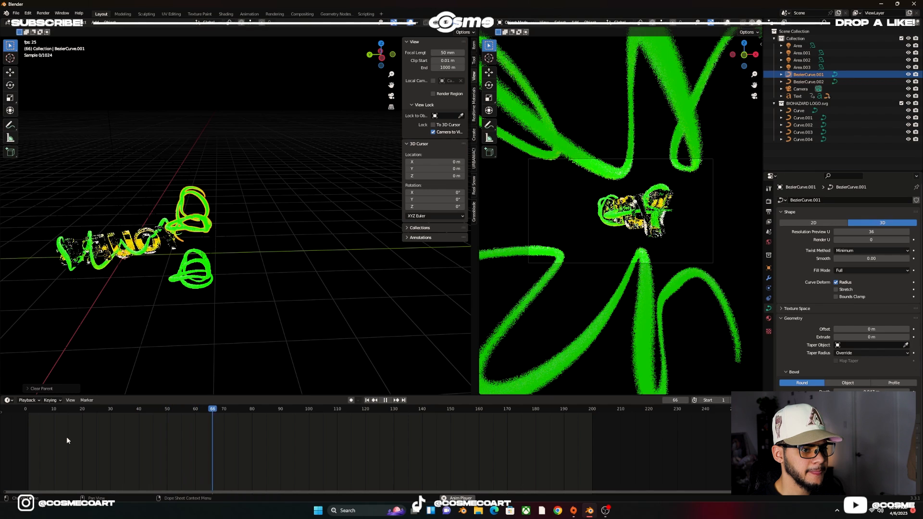
pyautogui.press('space')
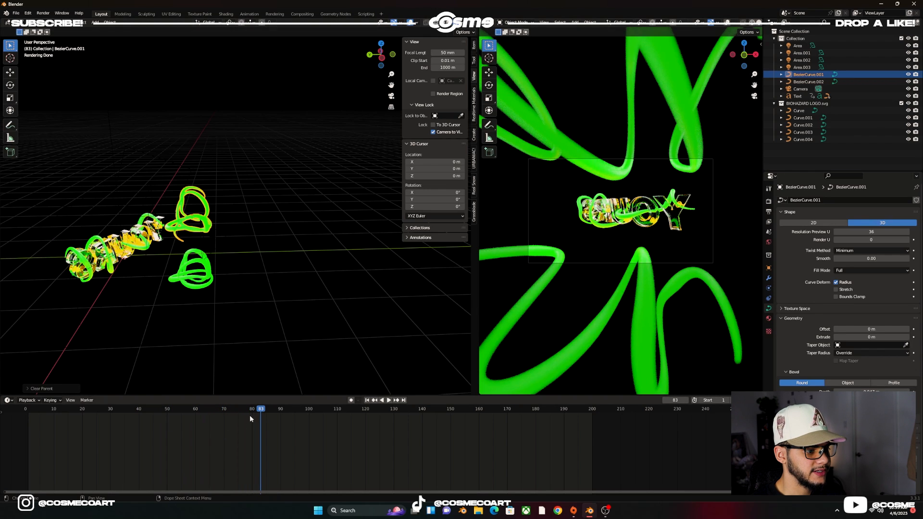
pyautogui.moveTo(267, 409); pyautogui.dragTo(24, 414)
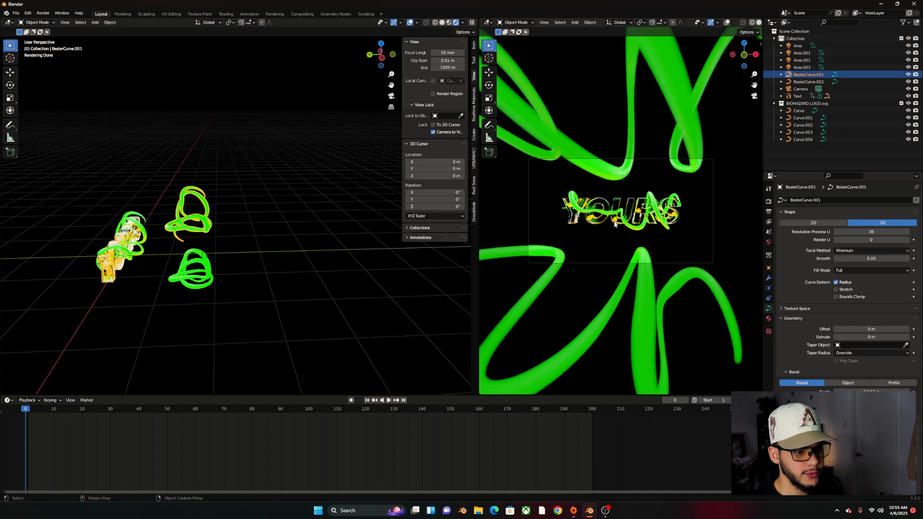
# Render frame 1 as a still image, inspect the result up close and as a whole, and put the render window away.
pyautogui.click(28, 410)
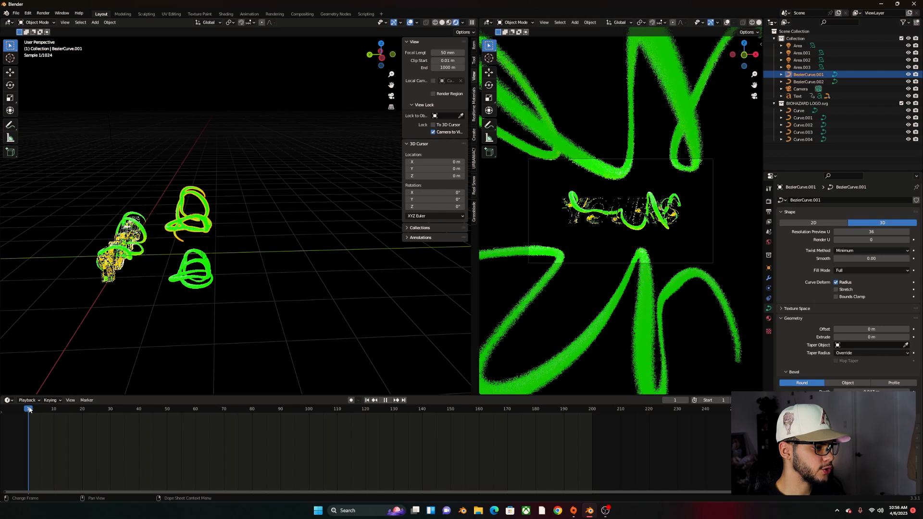
pyautogui.click(42, 14)
pyautogui.click(56, 22)
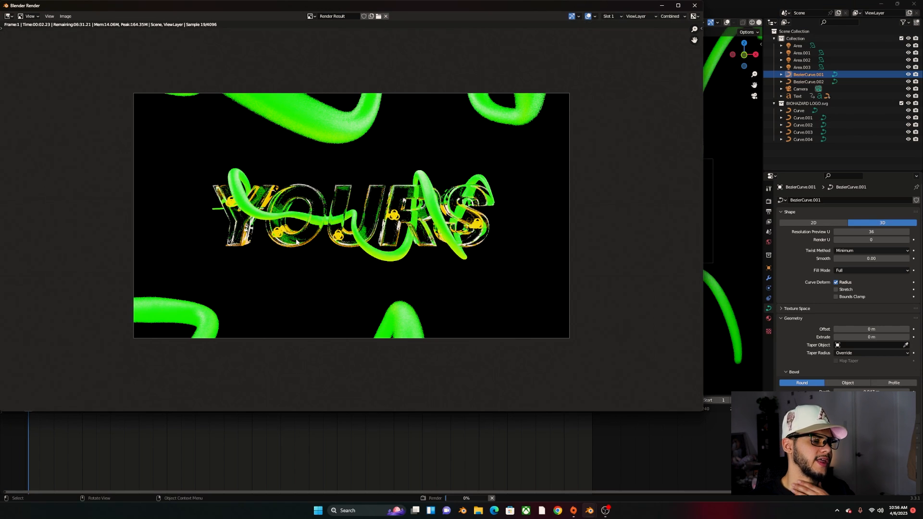
pyautogui.scroll(1, 349, 220)
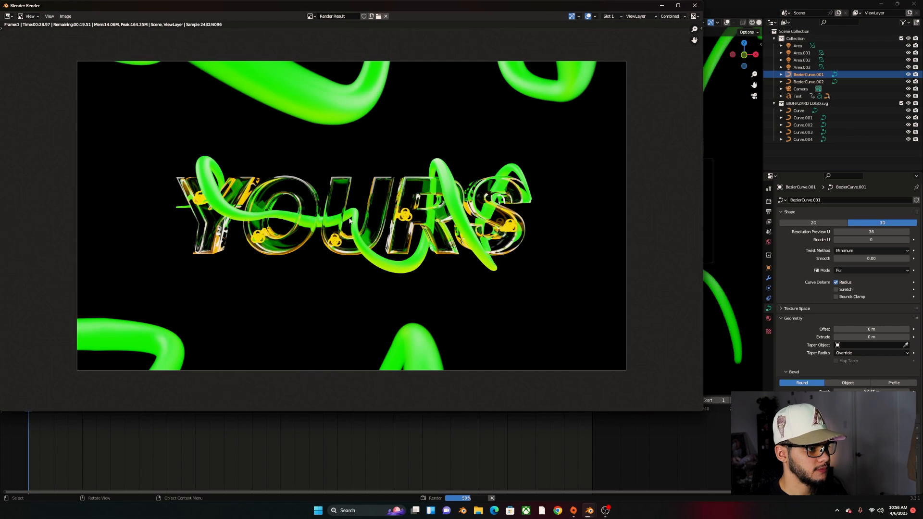
pyautogui.scroll(-1, 313, 177)
pyautogui.scroll(-1, 328, 217)
pyautogui.scroll(2, 288, 183)
pyautogui.scroll(-2, 221, 136)
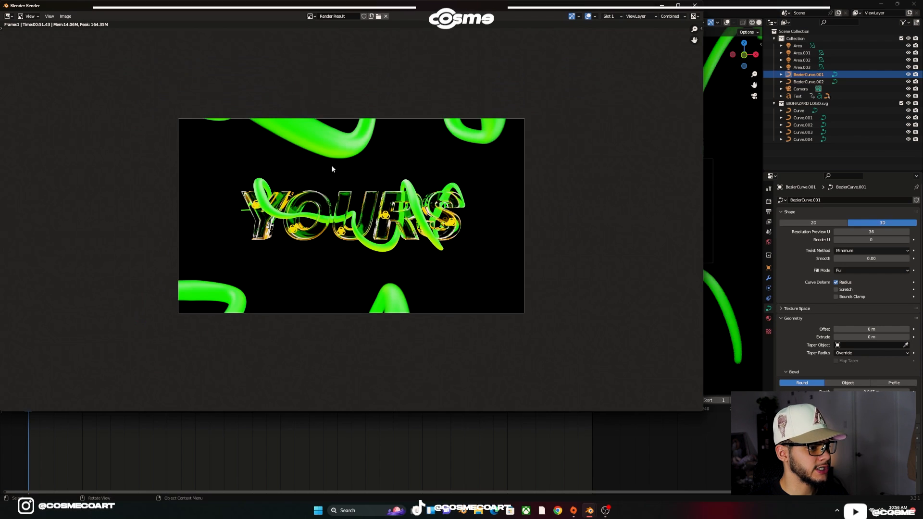
pyautogui.click(660, 6)
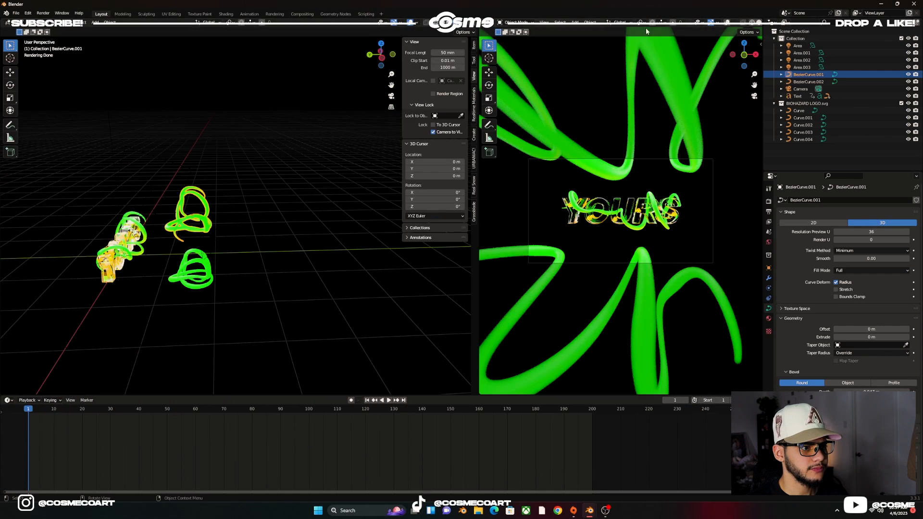
# Join the two 3D viewports into one large view that shows the scene from the camera side.
pyautogui.rightClick(476, 231)
pyautogui.click(451, 252)
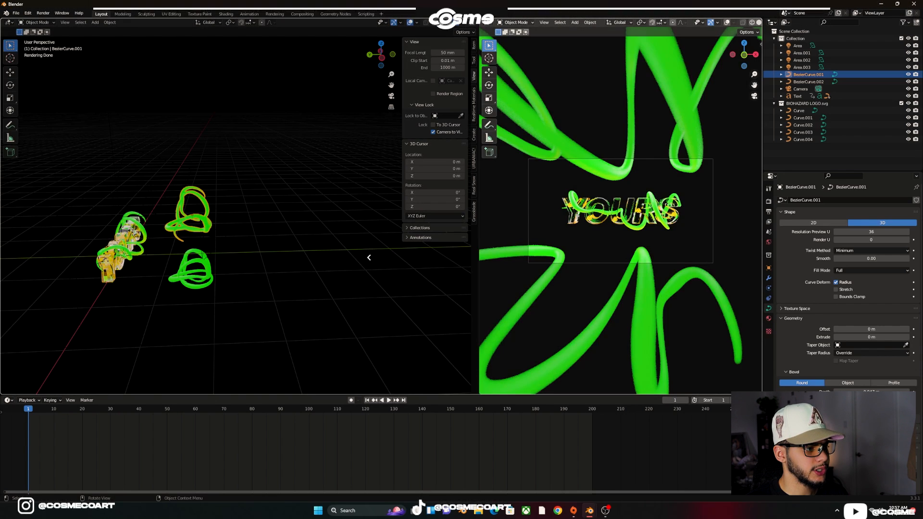
pyautogui.click(369, 257)
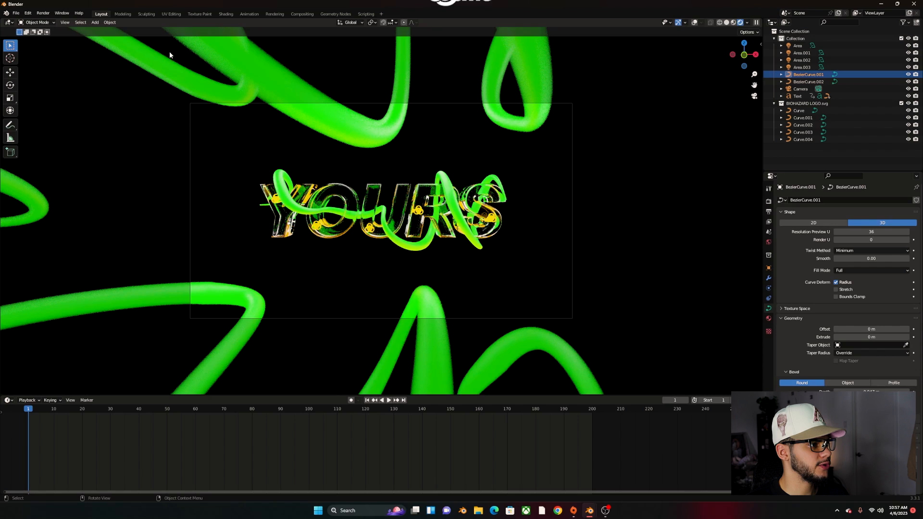
# Enable nodes in the Compositing workspace and spread the Render Layers and Composite nodes apart.
pyautogui.click(301, 14)
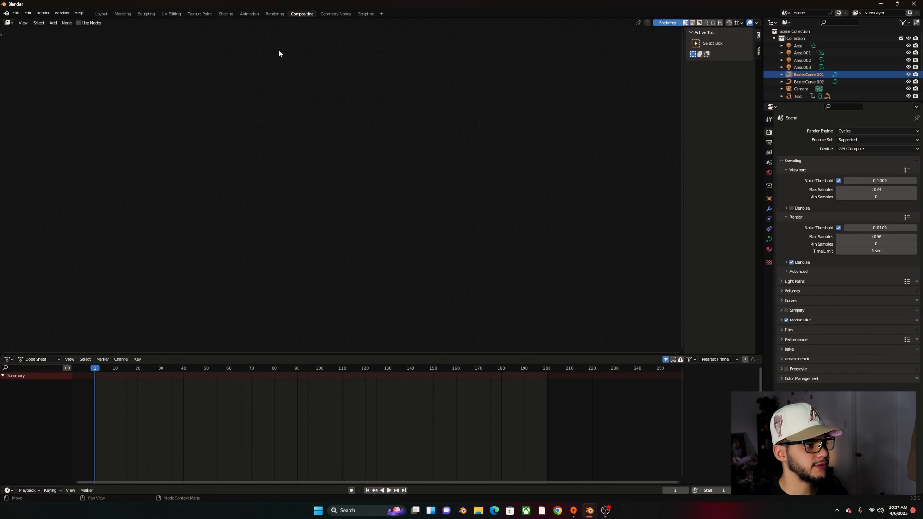
pyautogui.click(79, 23)
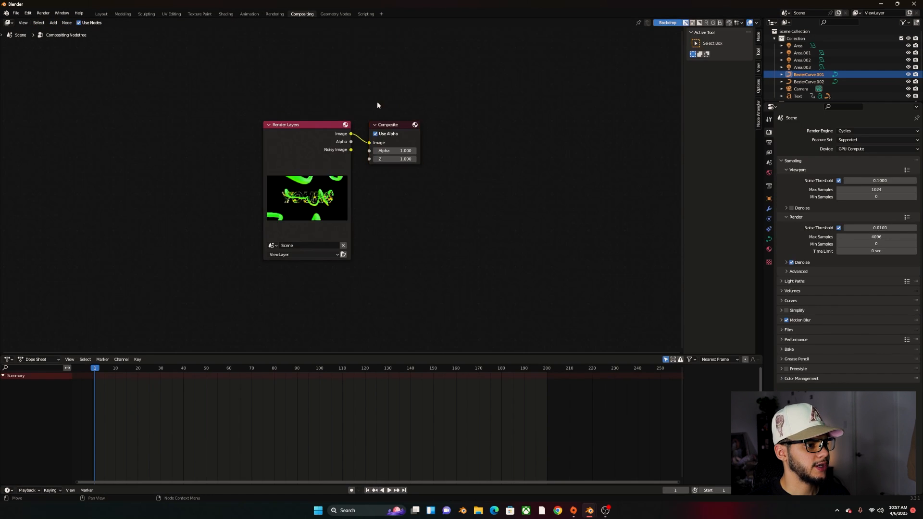
pyautogui.moveTo(384, 127); pyautogui.dragTo(498, 146)
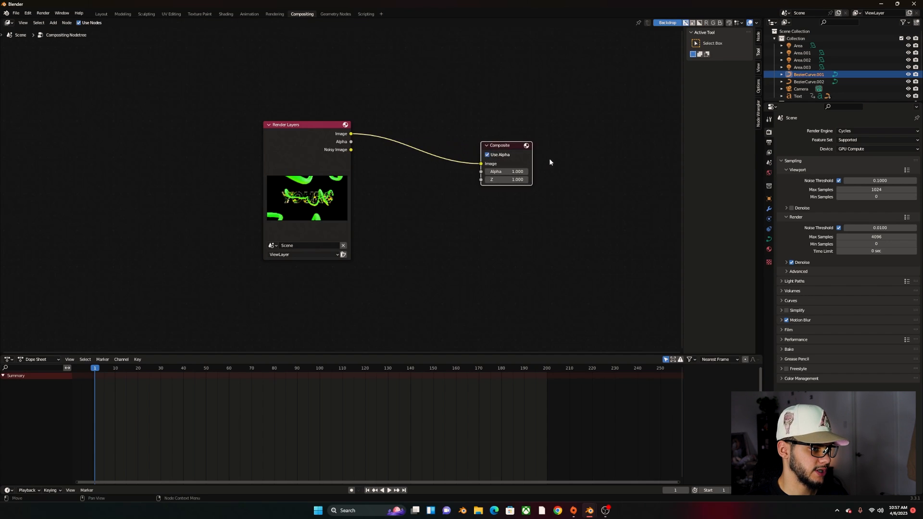
pyautogui.moveTo(512, 185); pyautogui.dragTo(512, 186)
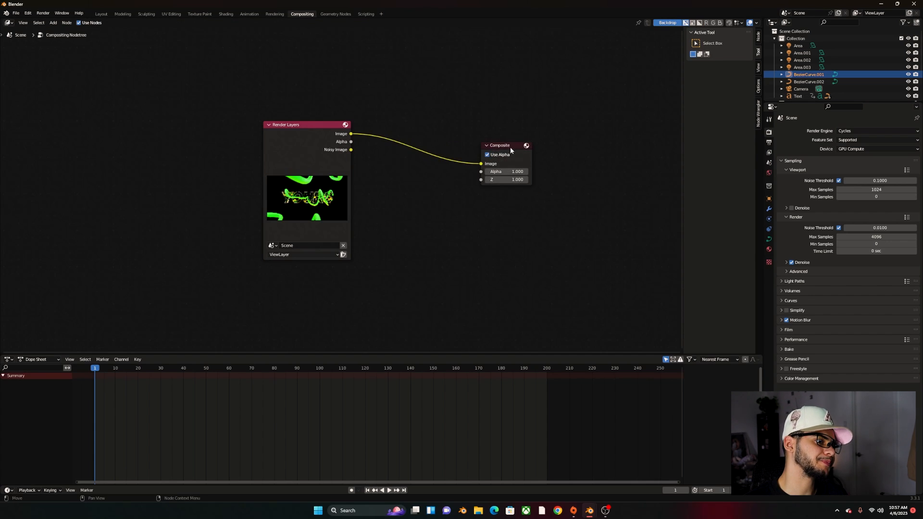
pyautogui.moveTo(510, 146); pyautogui.dragTo(515, 152)
pyautogui.moveTo(287, 126); pyautogui.dragTo(263, 92)
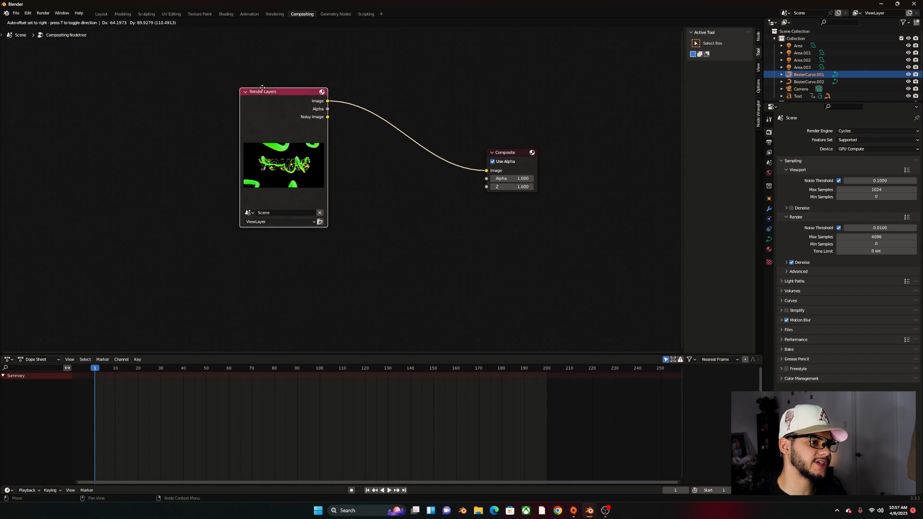
# Add a Viewer node below the Composite node.
pyautogui.hotkey('shift', 'a')
pyautogui.click(396, 233)
pyautogui.write('v')
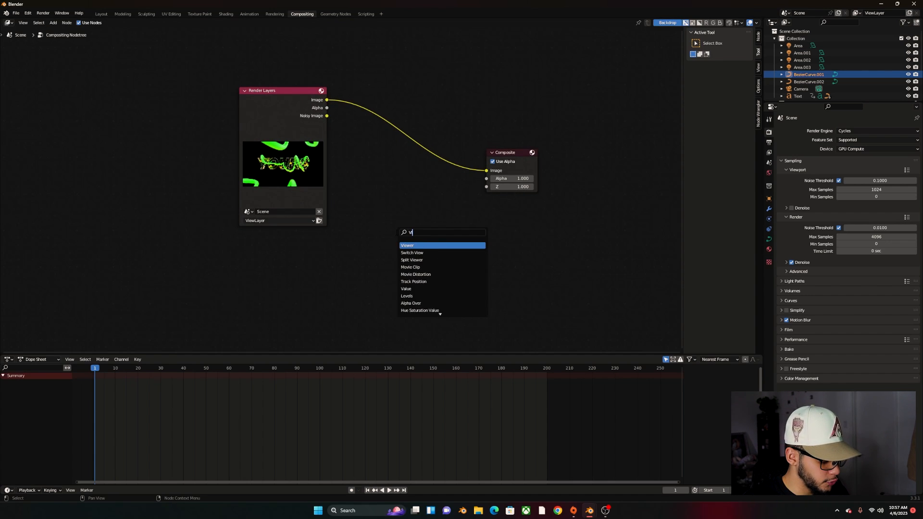
pyautogui.click(411, 245)
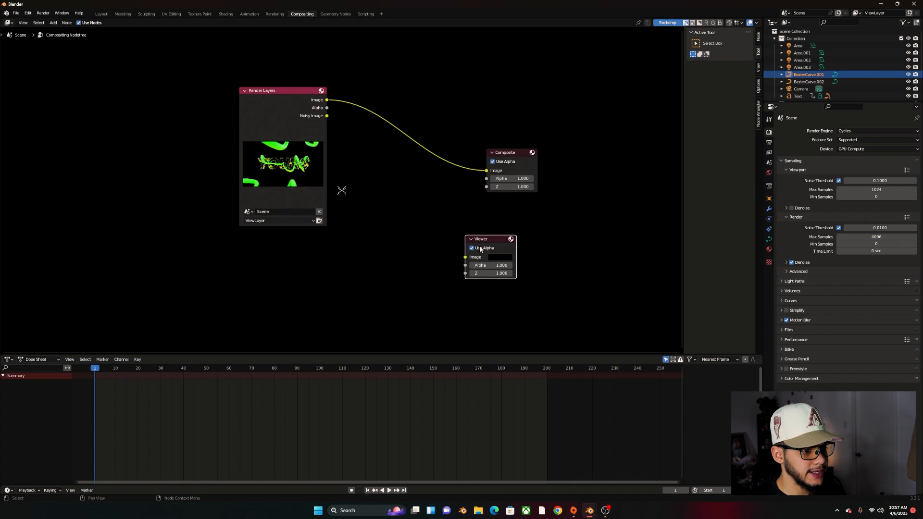
# Add a Glare node and insert it into the image link between Render Layers and Composite.
pyautogui.hotkey('shift', 'a')
pyautogui.click(389, 244)
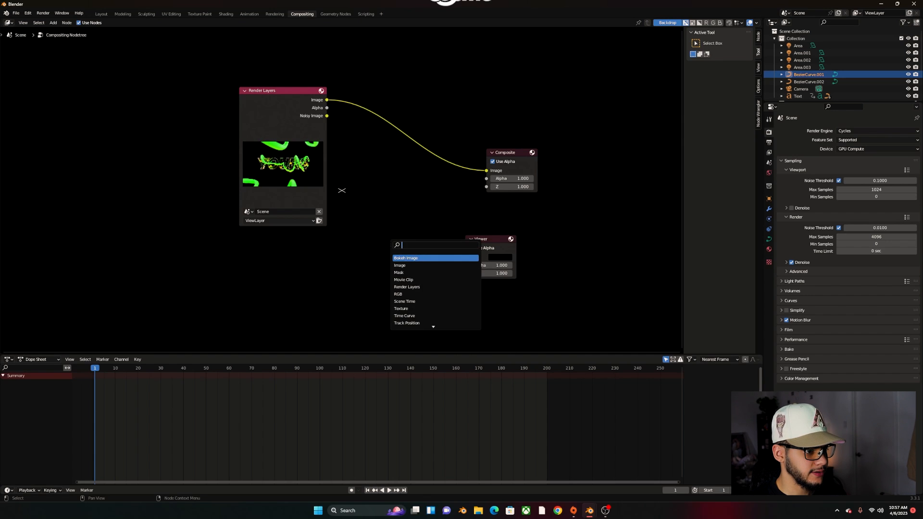
pyautogui.write('GLAS')
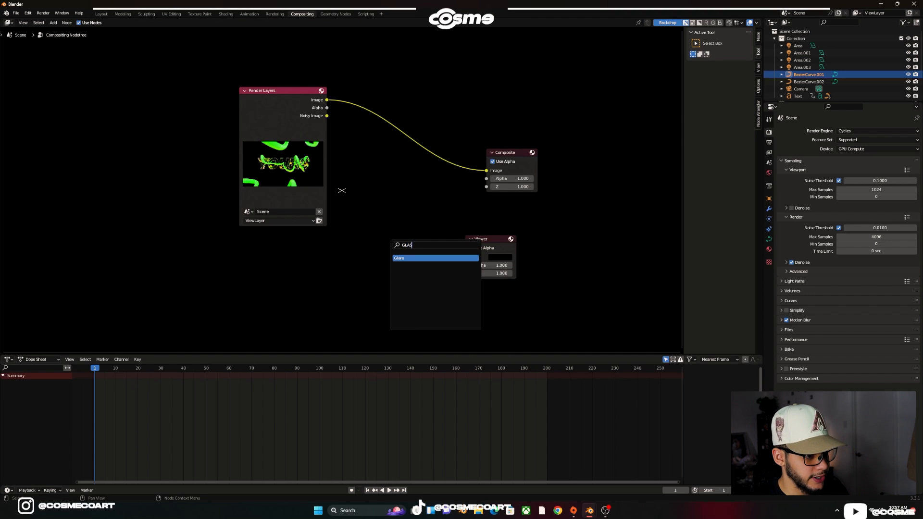
pyautogui.press('Return')
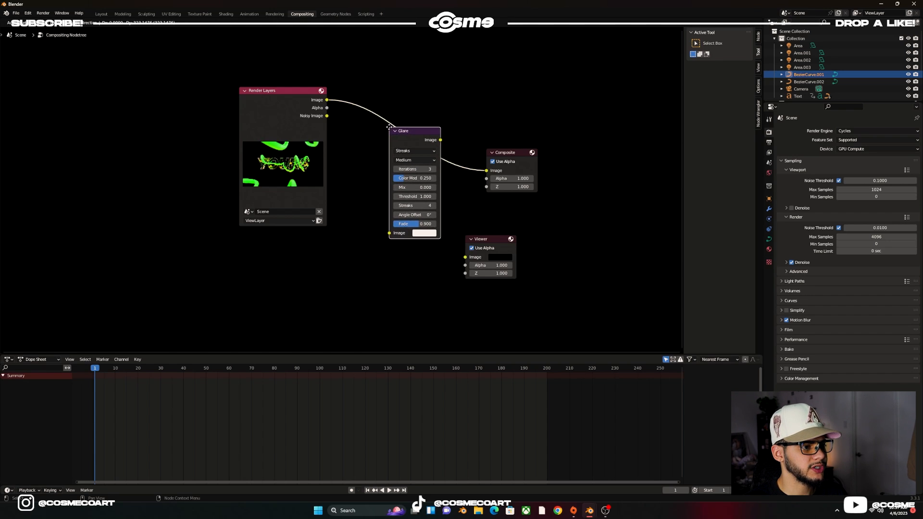
pyautogui.click(390, 127)
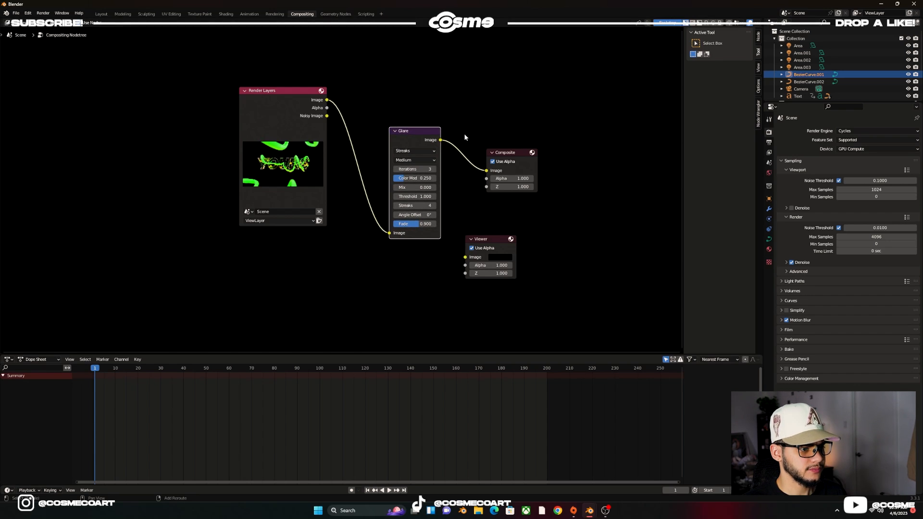
# Add a reroute point on the Glare output link, feed the Viewer from it, and reposition the Glare node.
pyautogui.keyDown('shift'); pyautogui.moveTo(464, 135); pyautogui.dragTo(462, 166, button='right'); pyautogui.keyUp('shift')
pyautogui.moveTo(419, 127); pyautogui.dragTo(391, 127)
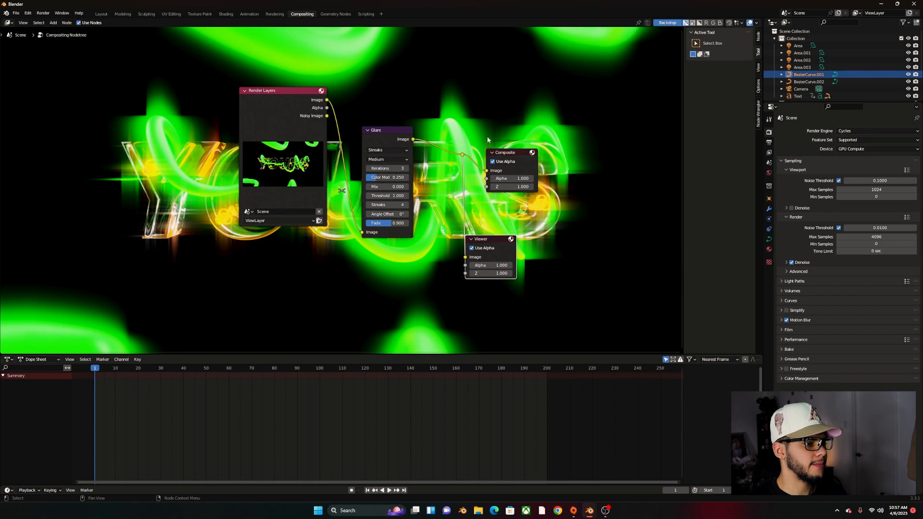
pyautogui.moveTo(381, 133); pyautogui.dragTo(386, 133)
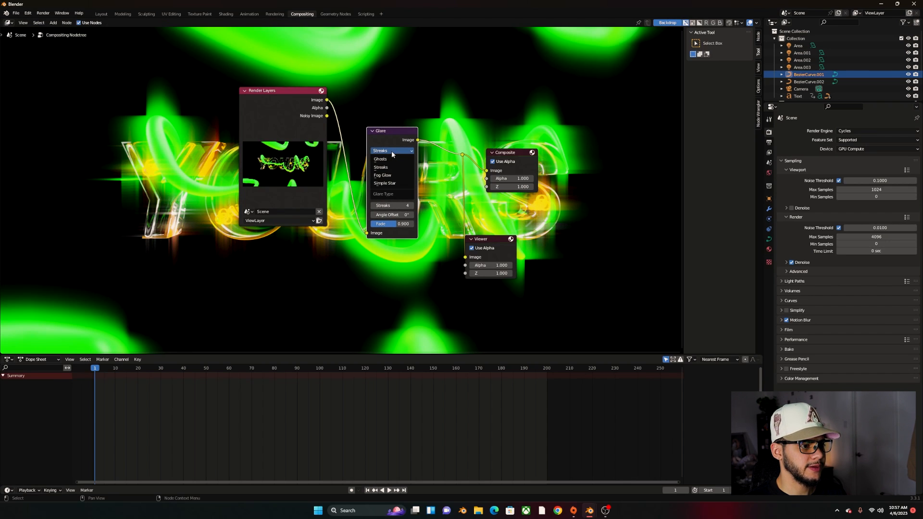
# Try the Fog Glow type on the Glare node and switch back to Streaks.
pyautogui.click(390, 176)
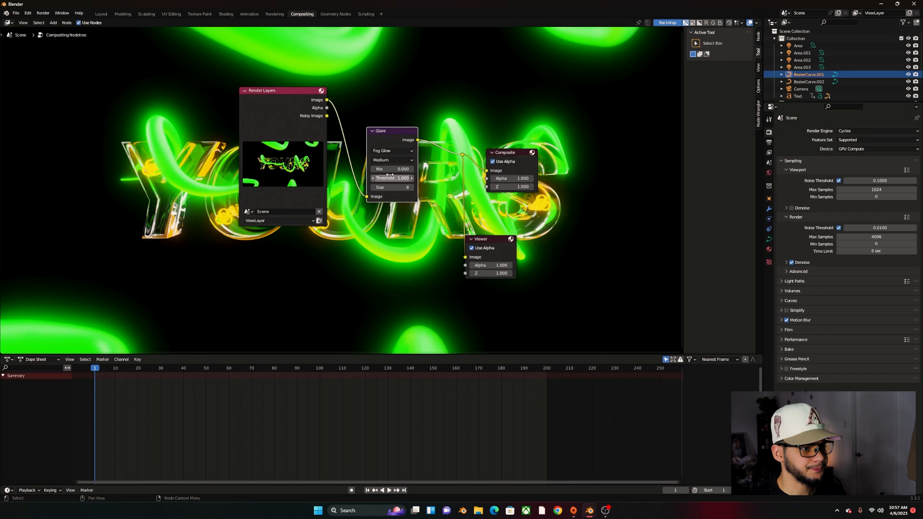
pyautogui.click(389, 152)
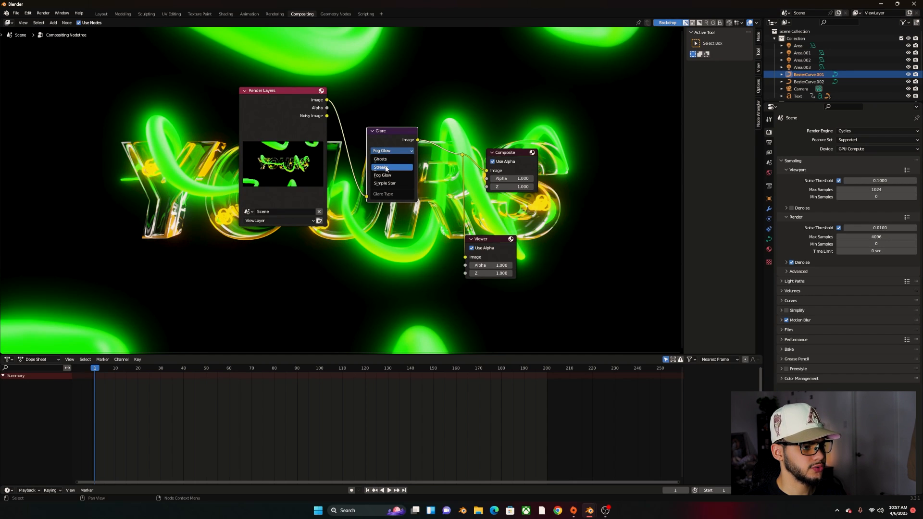
pyautogui.click(386, 167)
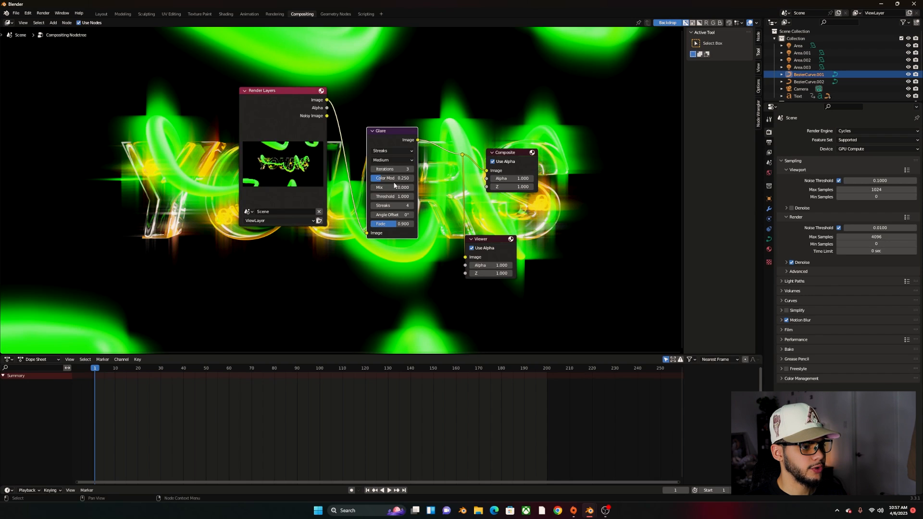
# Set the Glare node's Color Modulation to 0.375 and its Mix to -0.89.
pyautogui.moveTo(388, 181); pyautogui.dragTo(363, 190)
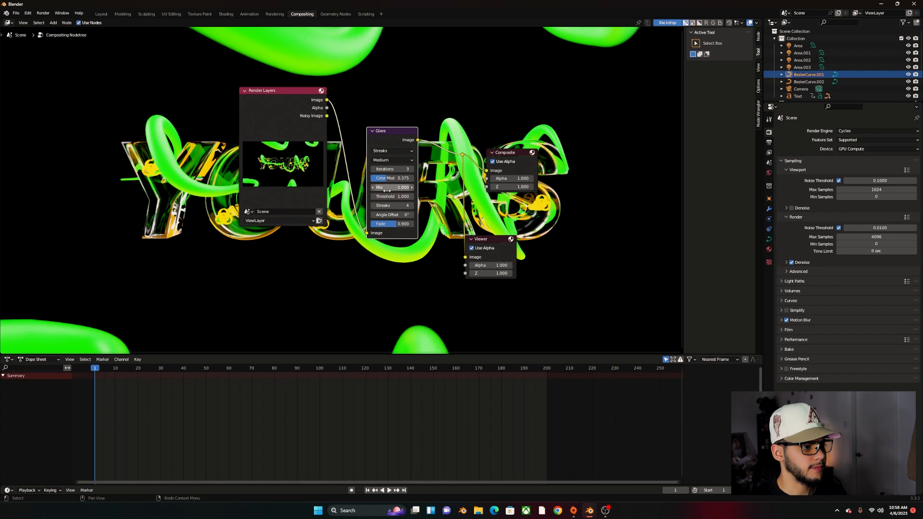
pyautogui.moveTo(392, 187); pyautogui.dragTo(396, 187)
pyautogui.click(388, 188)
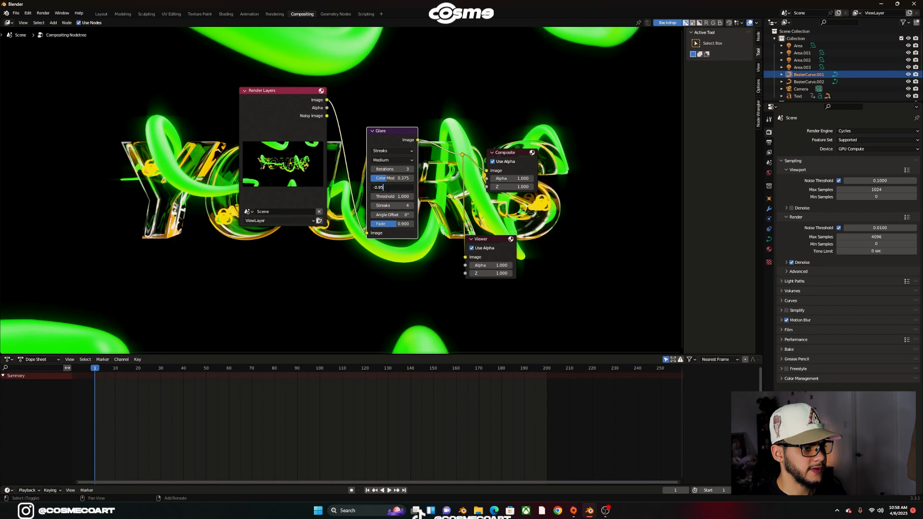
pyautogui.press('BackSpace')
pyautogui.press('BackSpace')
pyautogui.write('89')
pyautogui.press('Return')
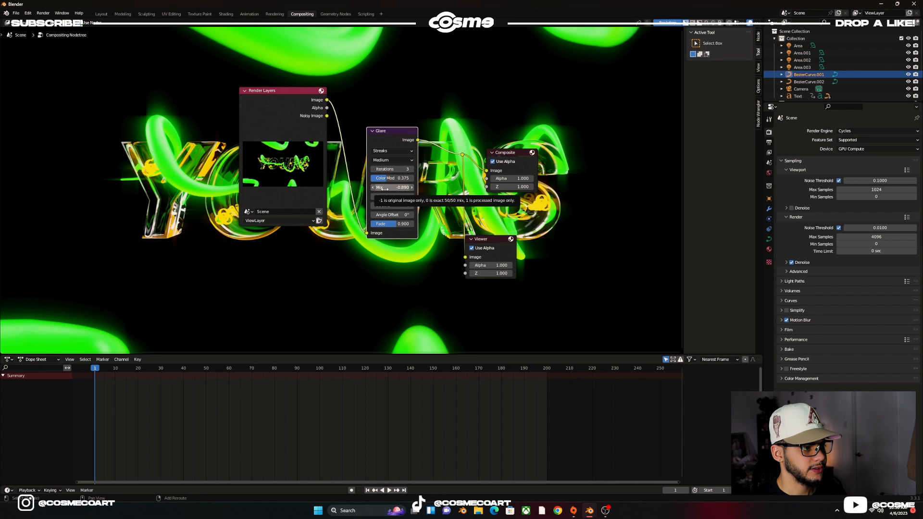
# Lower the Glare node's Threshold to 0.03.
pyautogui.moveTo(389, 197); pyautogui.dragTo(413, 198)
pyautogui.moveTo(393, 197); pyautogui.dragTo(336, 197)
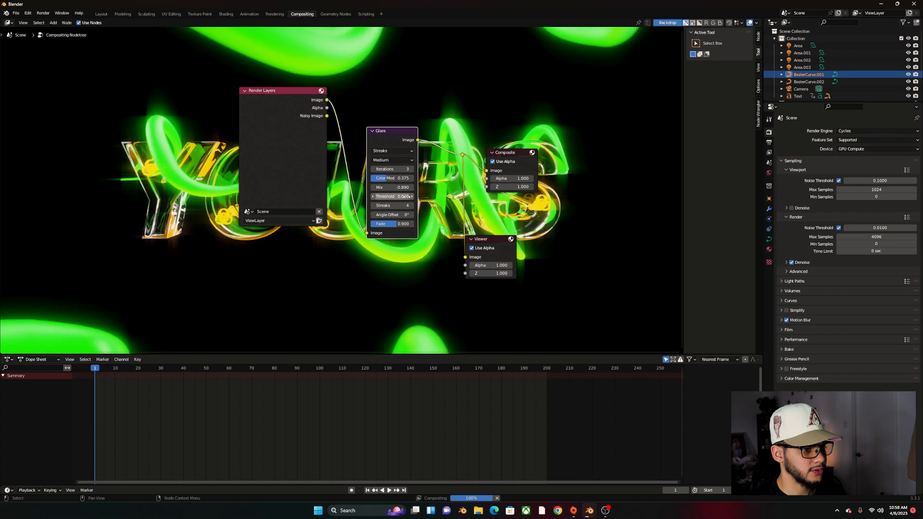
pyautogui.moveTo(400, 197); pyautogui.dragTo(402, 197)
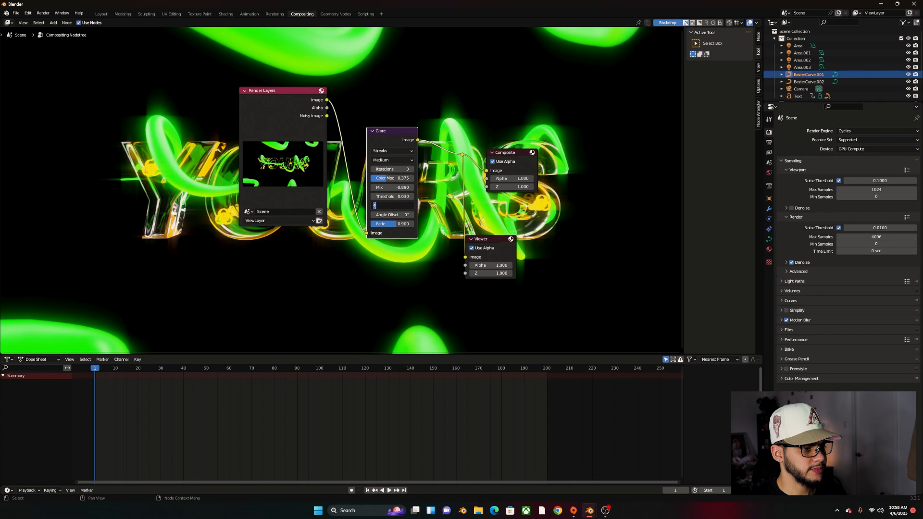
# Try six streaks on the Glare node, return to four, and set Color Modulation to 0.492 and Iterations to 4.
pyautogui.click(412, 206)
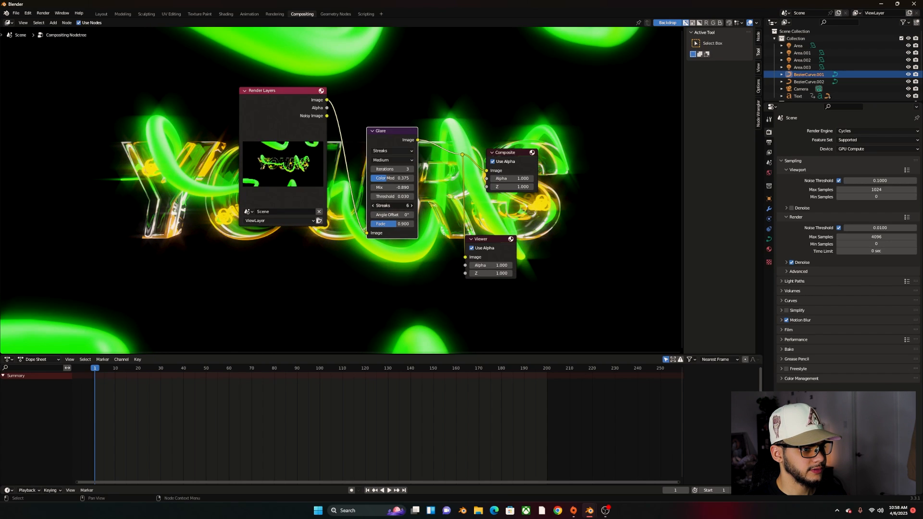
pyautogui.click(373, 205)
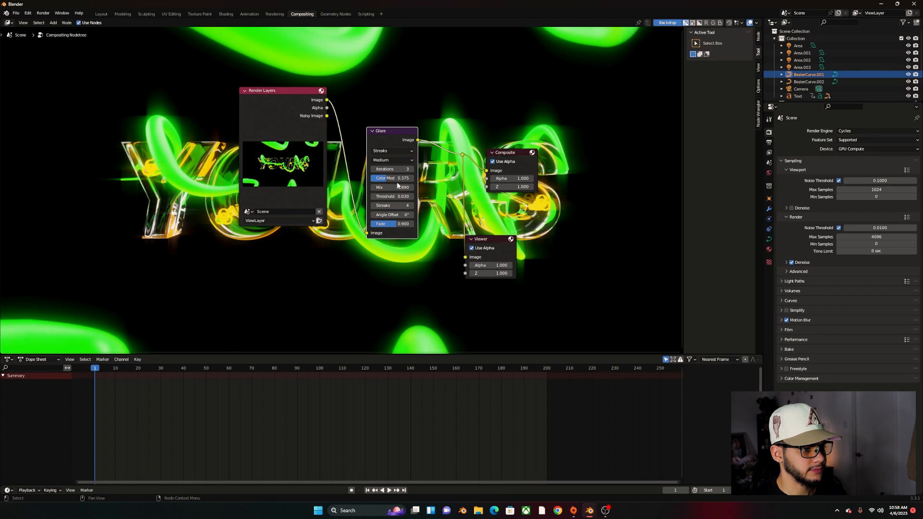
pyautogui.moveTo(389, 178)
pyautogui.mouseDown()
pyautogui.moveTo(412, 178)
pyautogui.moveTo(372, 179)
pyautogui.moveTo(389, 179)
pyautogui.mouseUp()
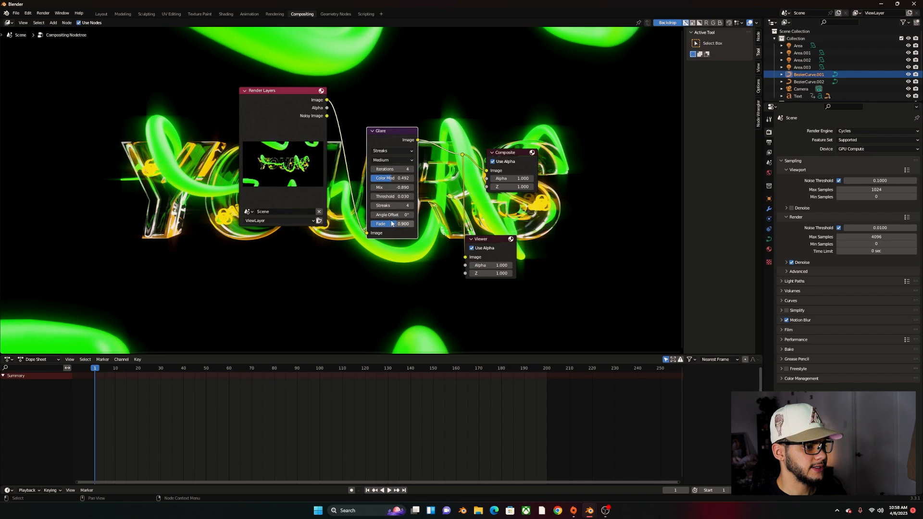
pyautogui.moveTo(386, 215)
pyautogui.mouseDown()
pyautogui.moveTo(412, 215)
pyautogui.moveTo(391, 216)
pyautogui.mouseUp()
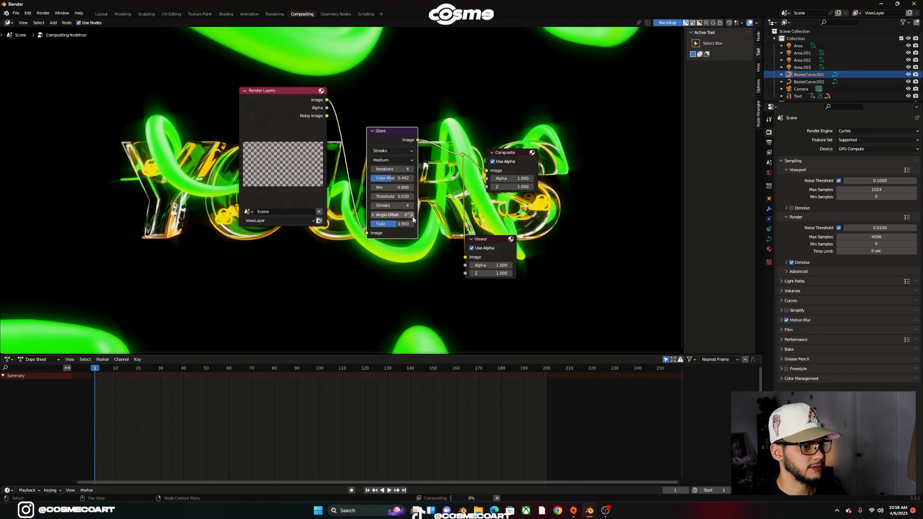
# Compare the Simple Star and Ghosts glare types, ending back on Streaks.
pyautogui.click(398, 151)
pyautogui.click(395, 160)
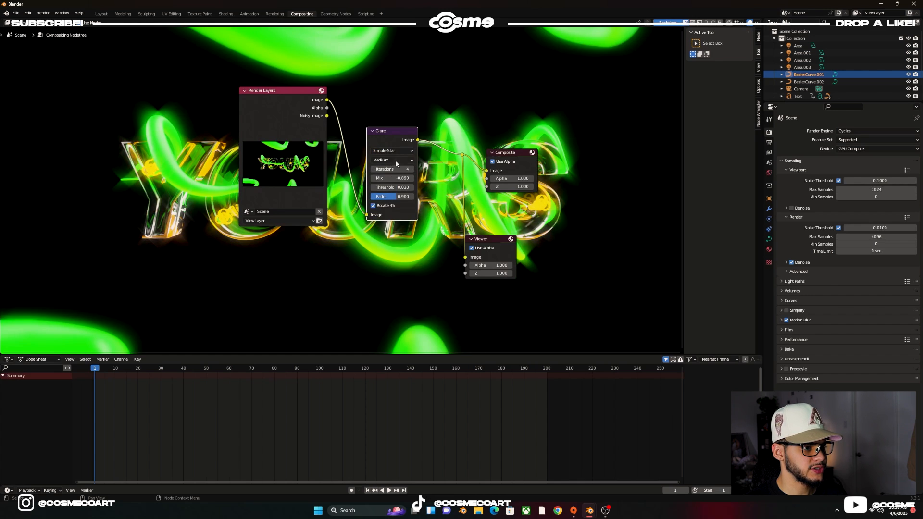
pyautogui.click(396, 151)
pyautogui.click(391, 160)
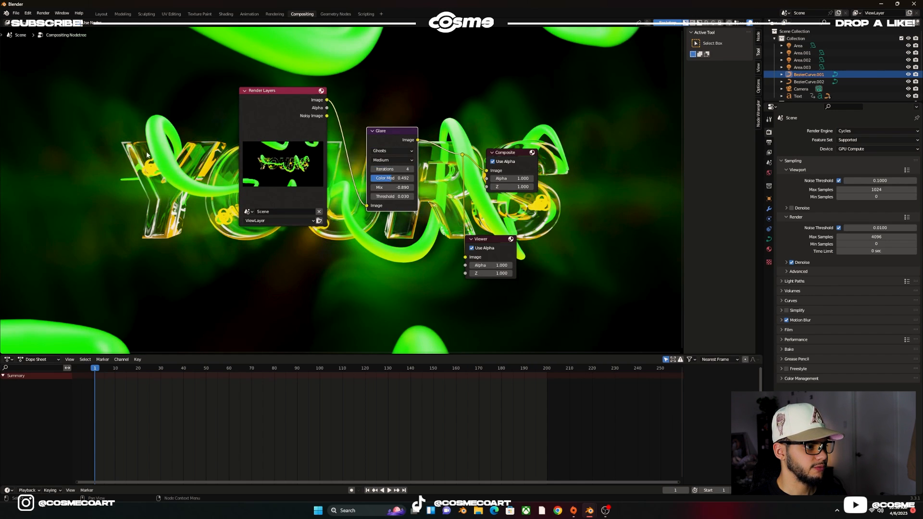
pyautogui.click(399, 150)
pyautogui.click(380, 168)
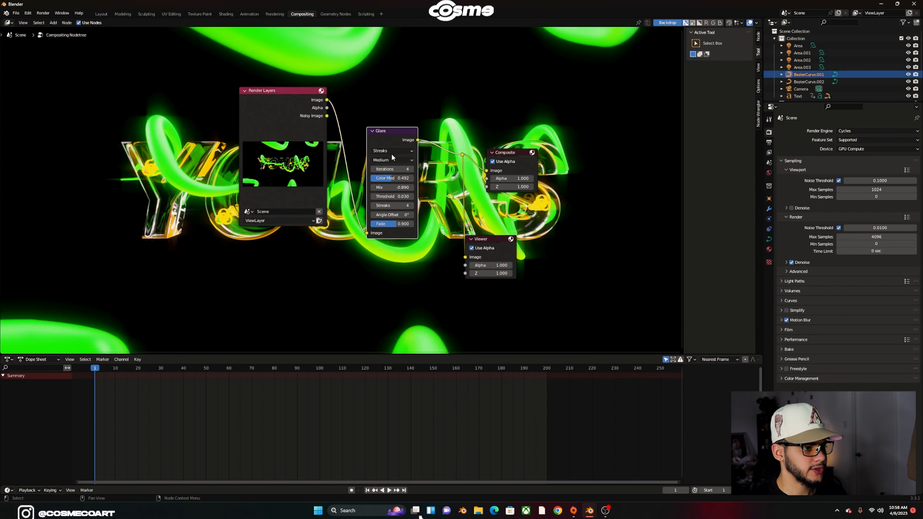
# Switch the Glare node to Fog Glow and set its Mix to -0.56.
pyautogui.click(391, 151)
pyautogui.click(383, 175)
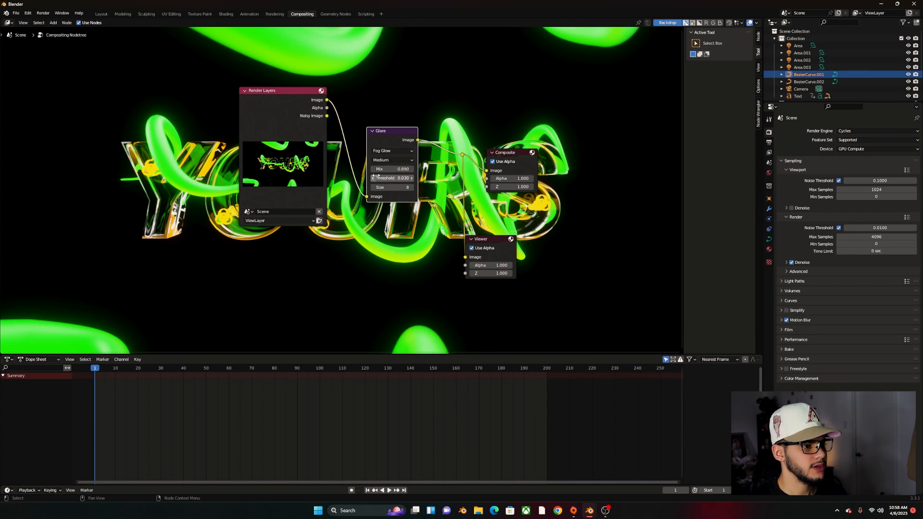
pyautogui.keyDown('ctrl'); pyautogui.scroll(8, 389, 169); pyautogui.keyUp('ctrl')
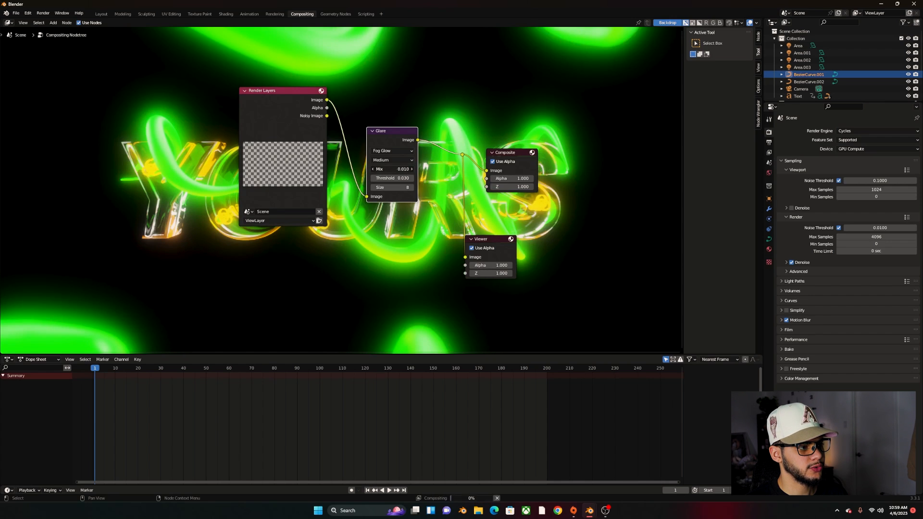
pyautogui.moveTo(388, 170)
pyautogui.mouseDown()
pyautogui.moveTo(358, 169)
pyautogui.moveTo(384, 171)
pyautogui.mouseUp()
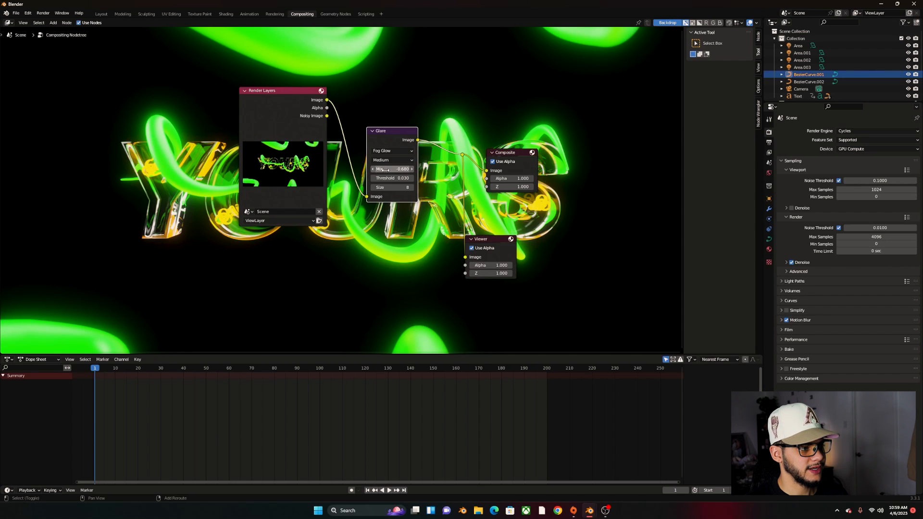
pyautogui.write('0.48')
pyautogui.press('Return')
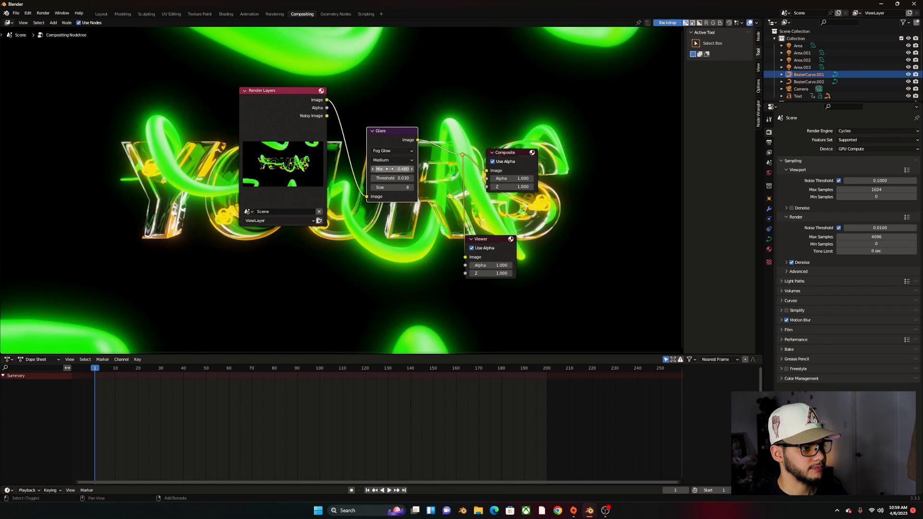
pyautogui.moveTo(392, 171); pyautogui.dragTo(390, 172)
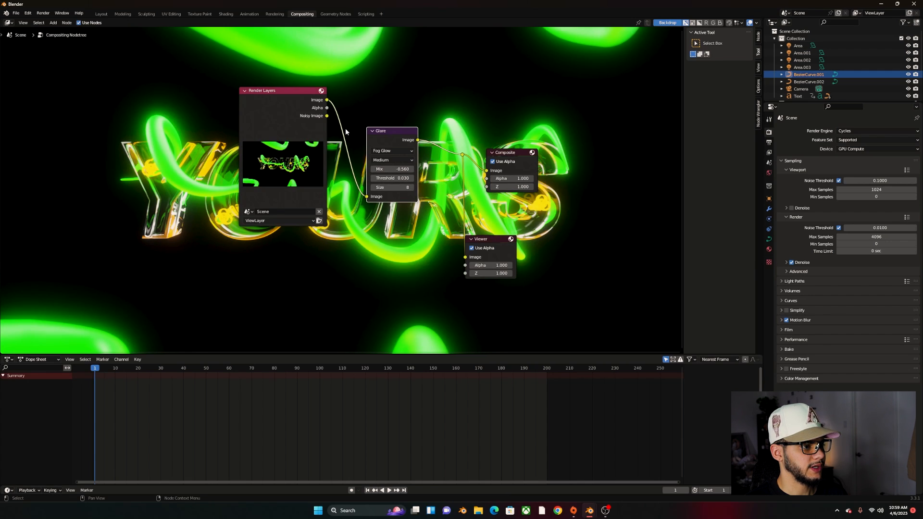
# Lower the Render Layers node beside the Glare node and review the composited frame in the render window.
pyautogui.moveTo(294, 95); pyautogui.dragTo(287, 141)
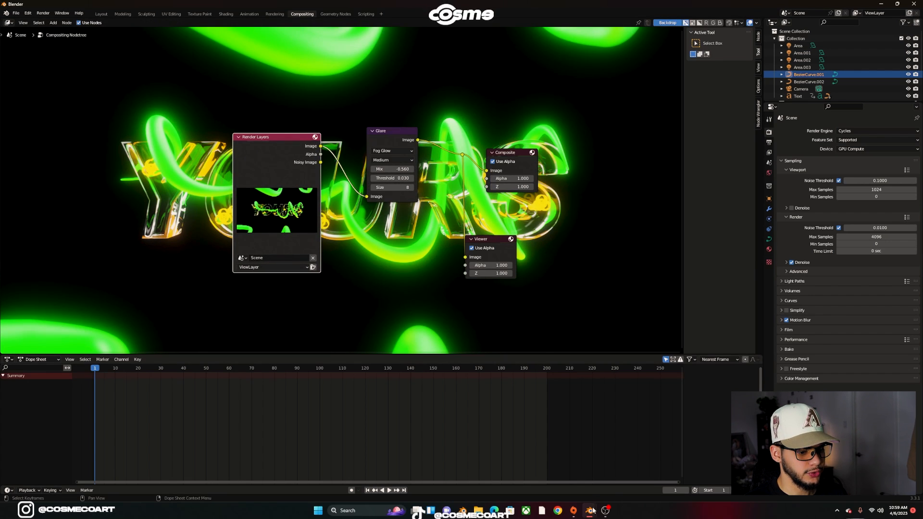
pyautogui.moveTo(589, 511)
pyautogui.click(626, 492)
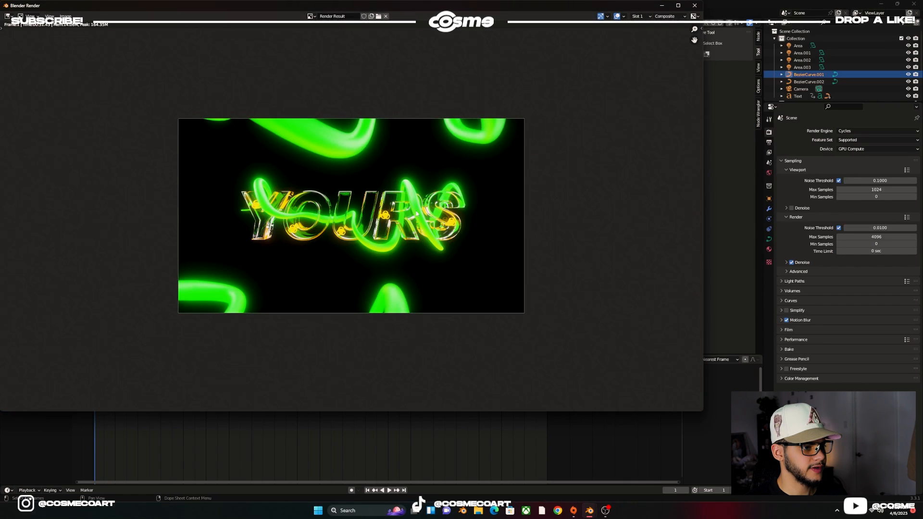
pyautogui.scroll(-1, 404, 205)
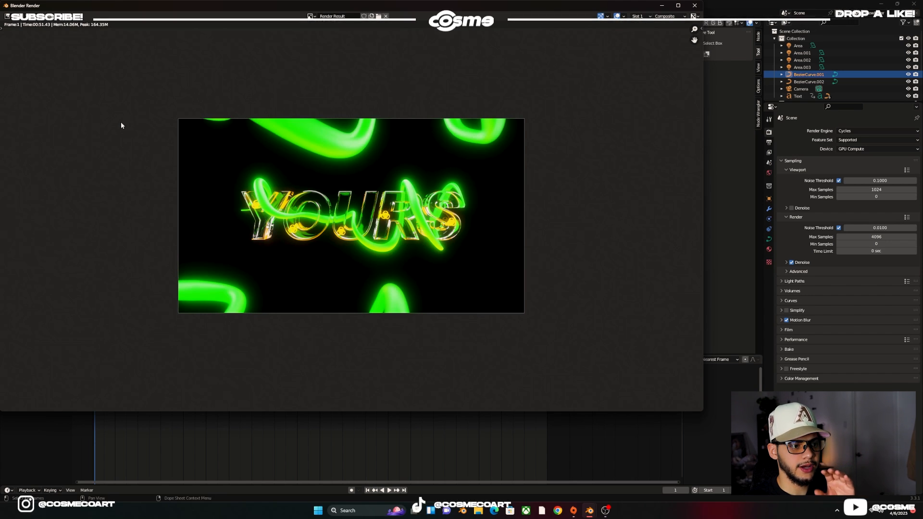
pyautogui.click(695, 6)
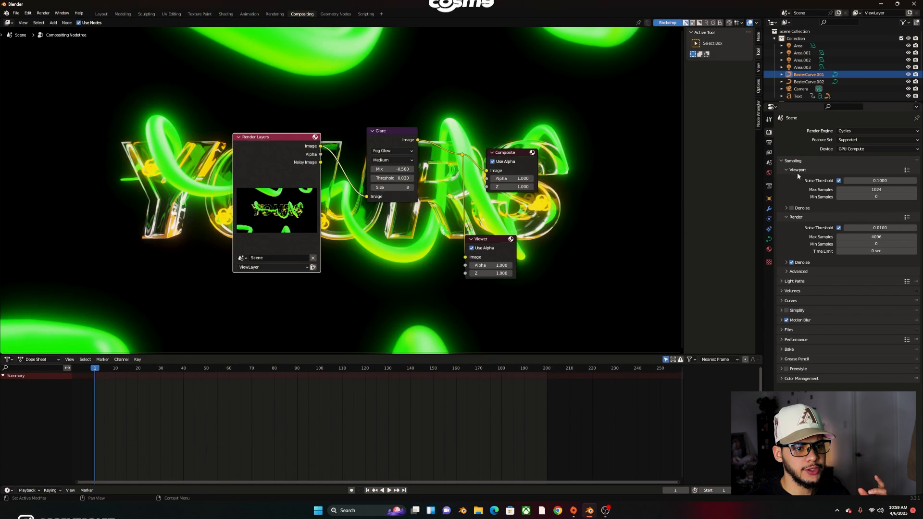
# Set the render output path to GREEN PIPELINES TUTORIAL on the Extreme SSD (F:) drive.
pyautogui.click(769, 144)
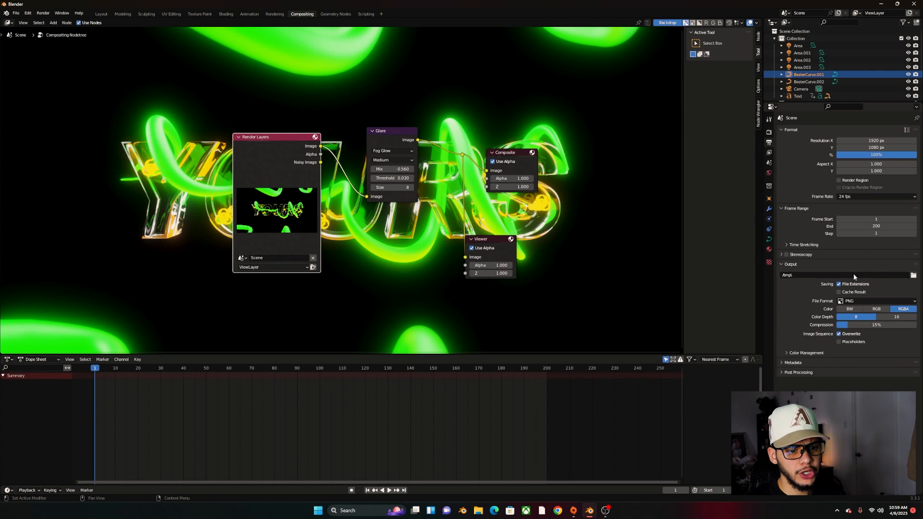
pyautogui.click(912, 275)
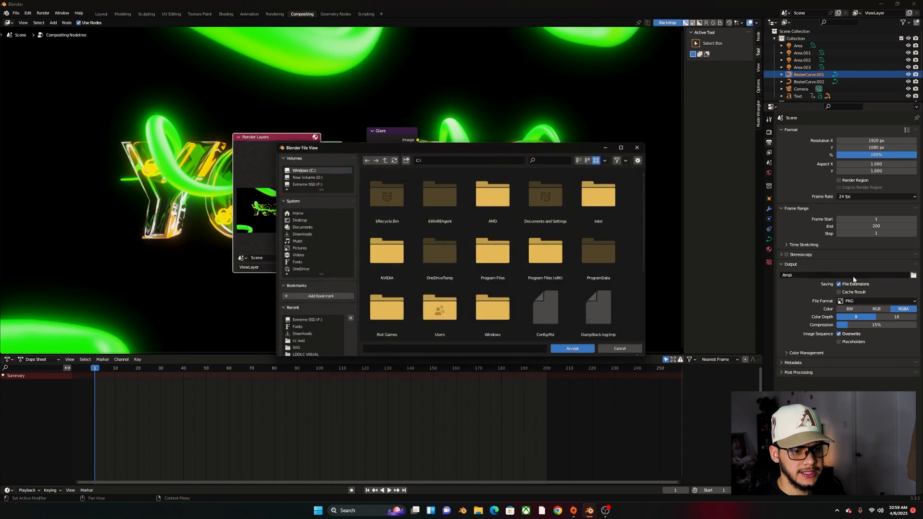
pyautogui.click(304, 322)
pyautogui.click(406, 352)
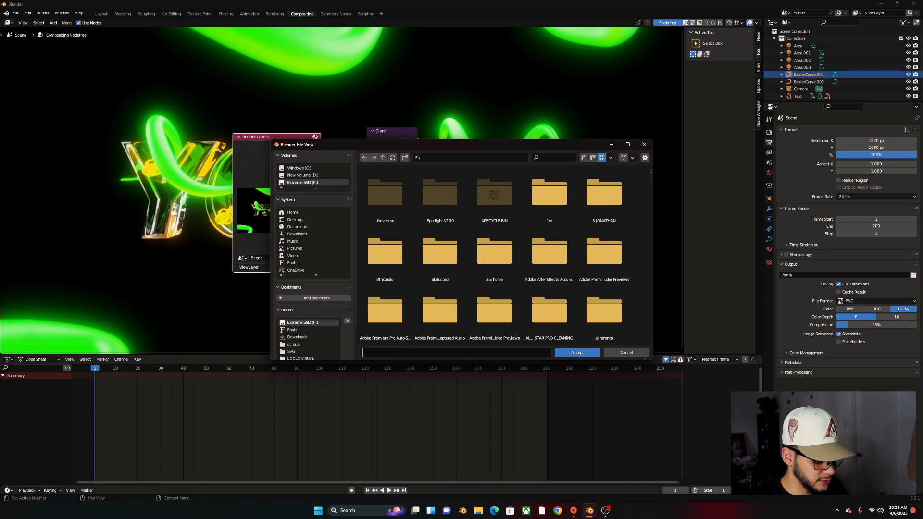
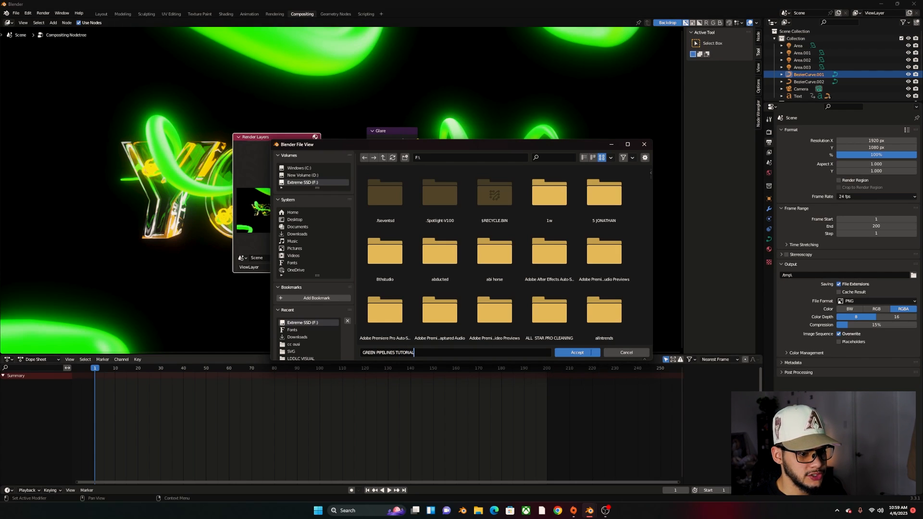
pyautogui.click(579, 353)
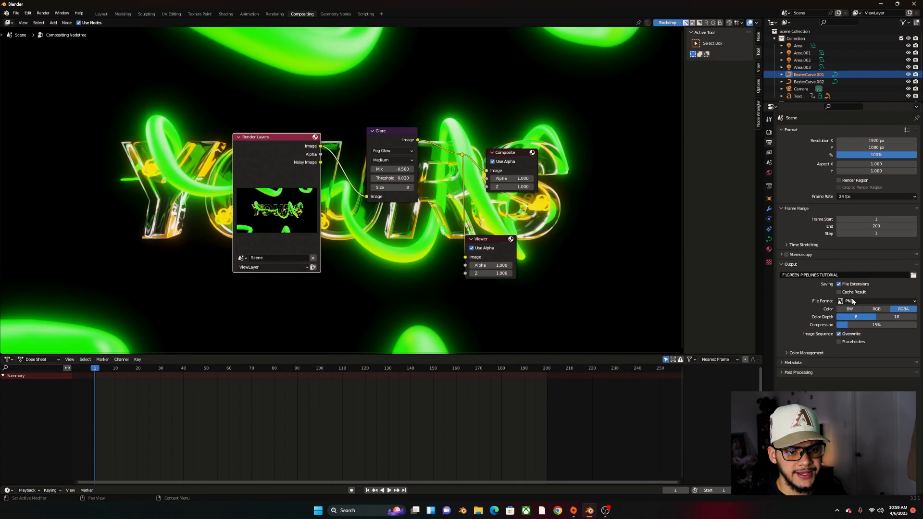
# Set the output file format to FFmpeg Video with an MPEG-4 container.
pyautogui.click(852, 301)
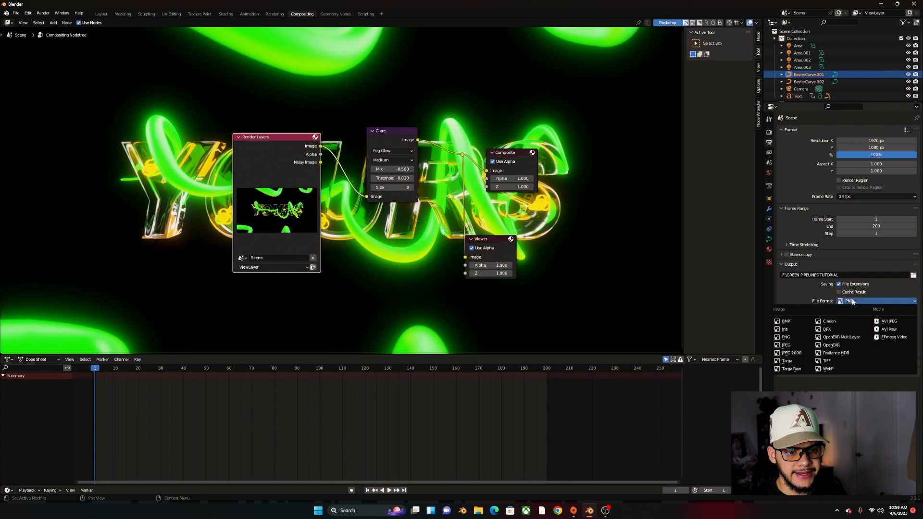
pyautogui.click(893, 337)
pyautogui.click(790, 329)
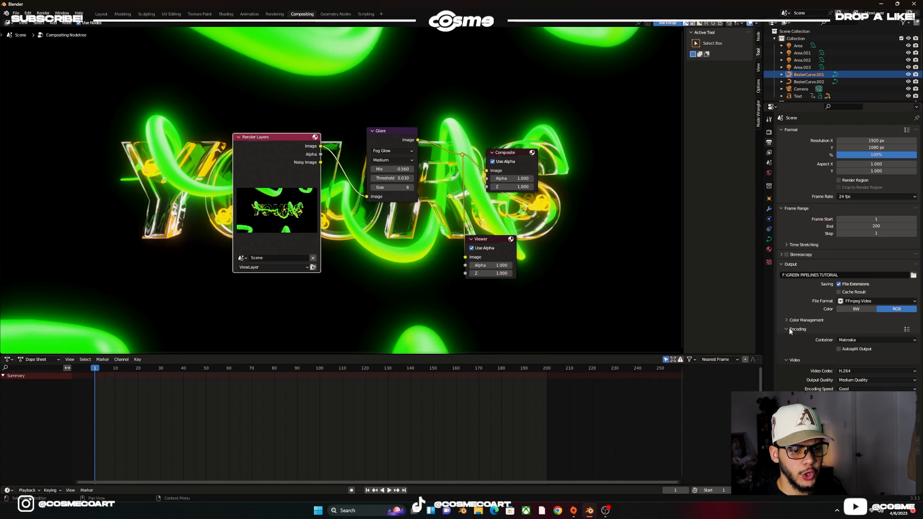
pyautogui.click(868, 340)
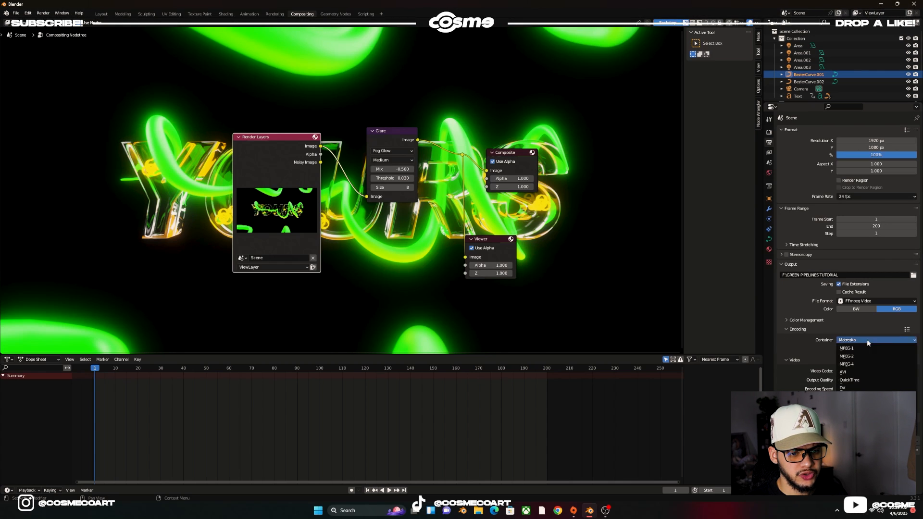
pyautogui.click(860, 364)
pyautogui.click(783, 328)
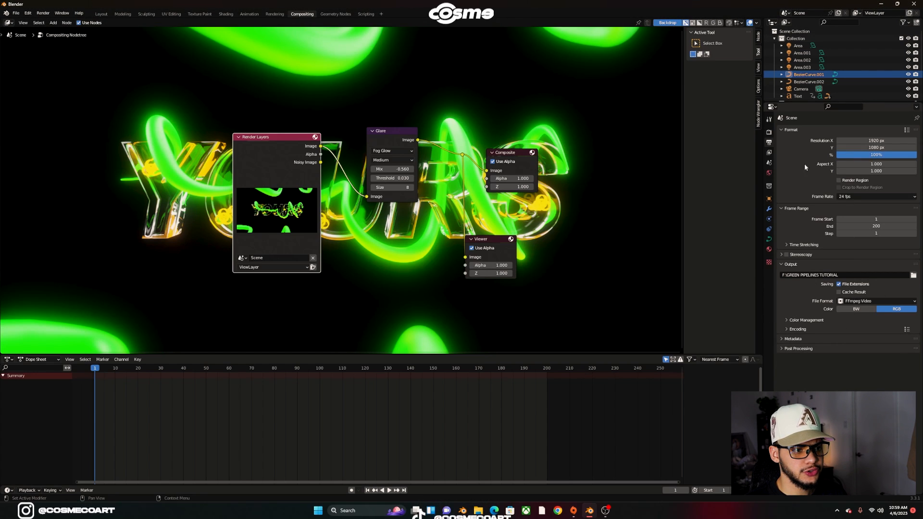
# Return to the Layout workspace and preview the text's rotation up to frame 76.
pyautogui.click(101, 14)
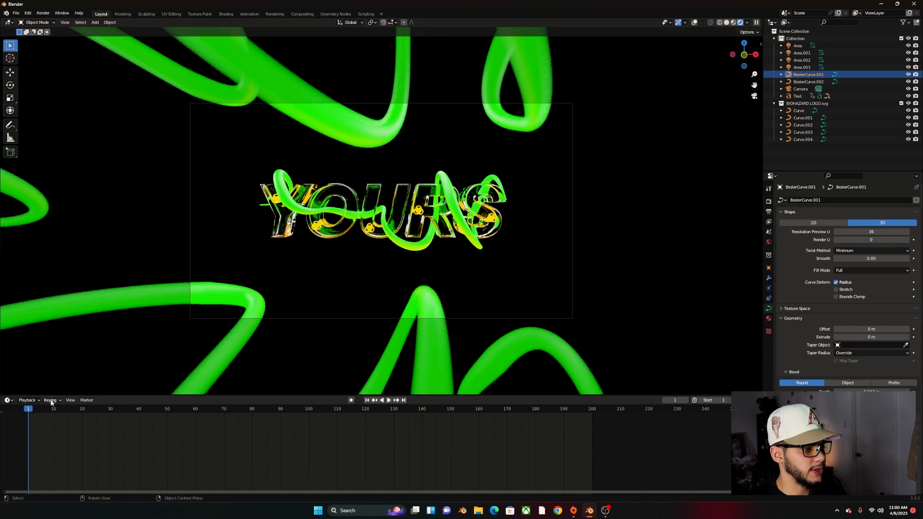
pyautogui.press('space')
pyautogui.moveTo(33, 410); pyautogui.dragTo(242, 420)
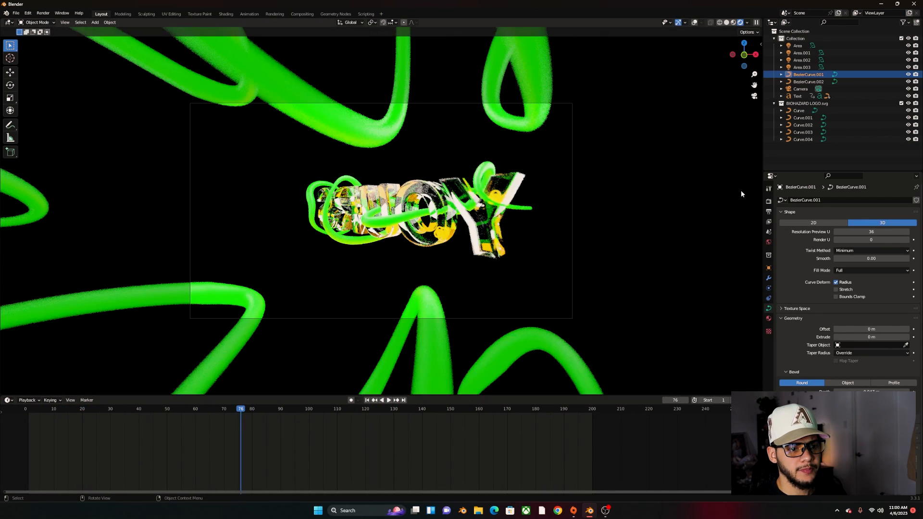
# Move the playhead to frame 17 and set the final render's time limit to 10 sec.
pyautogui.click(769, 202)
pyautogui.moveTo(245, 408); pyautogui.dragTo(74, 408)
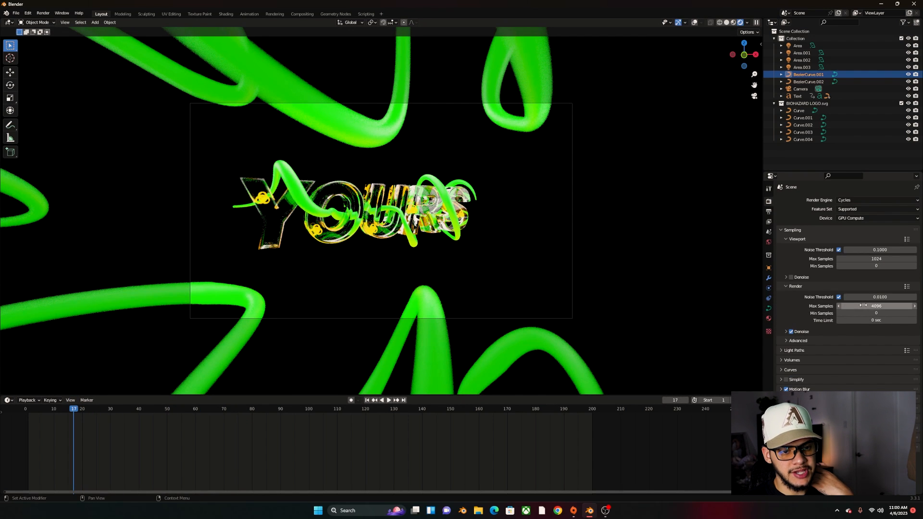
pyautogui.click(864, 320)
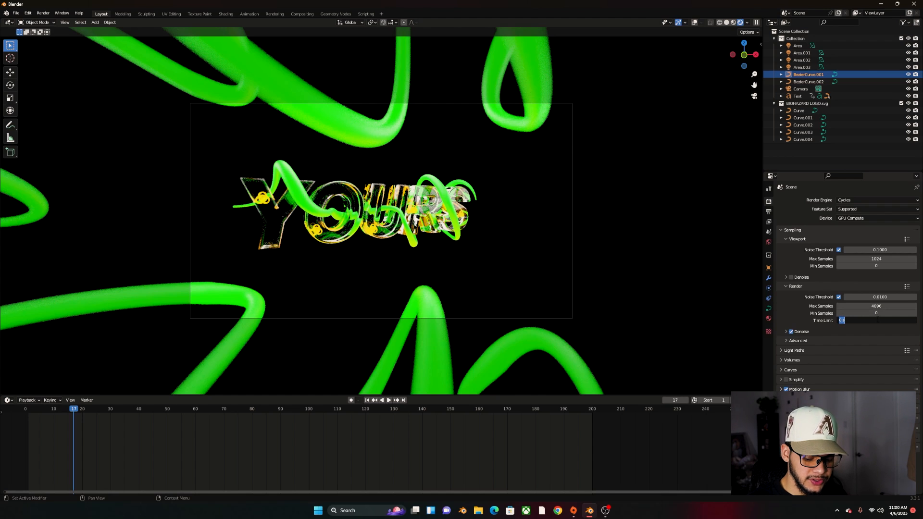
pyautogui.press('Return')
# Render frame 17 as a test image, examine the glass lettering and green glow up close, and close the render window.
pyautogui.click(43, 13)
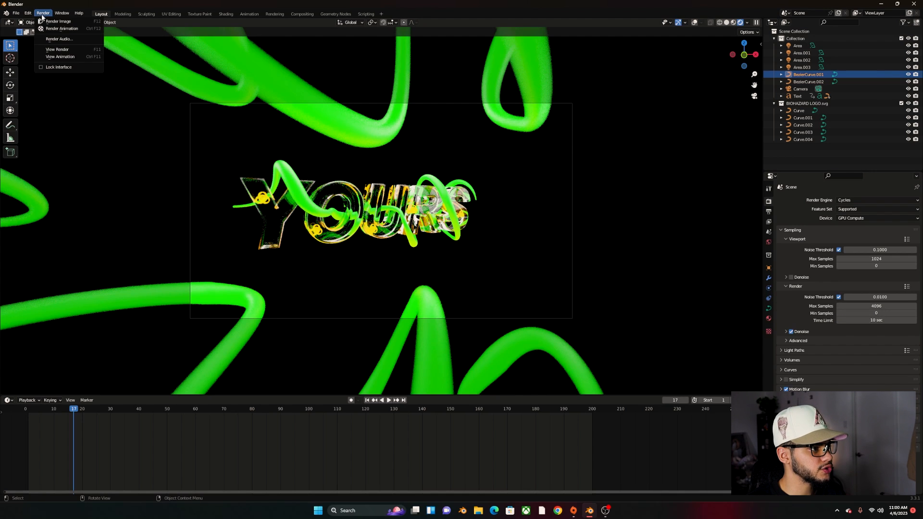
pyautogui.click(55, 21)
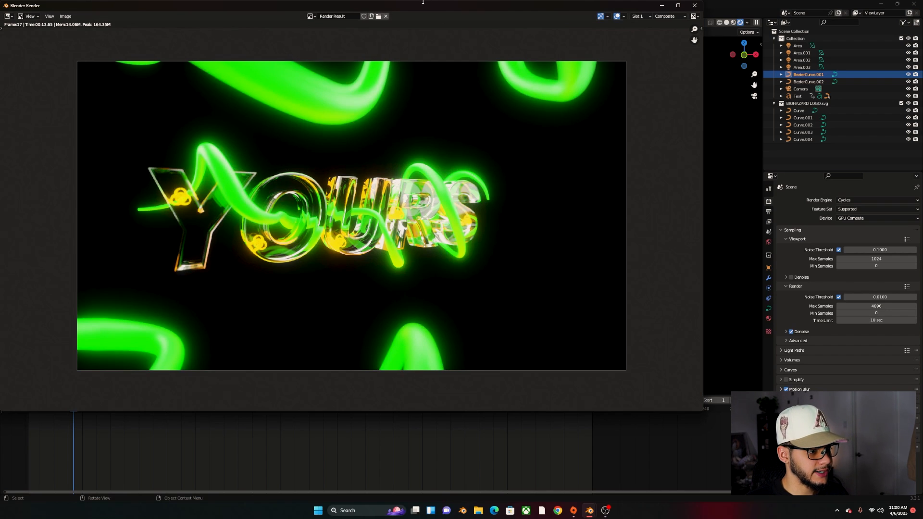
pyautogui.scroll(3, 404, 191)
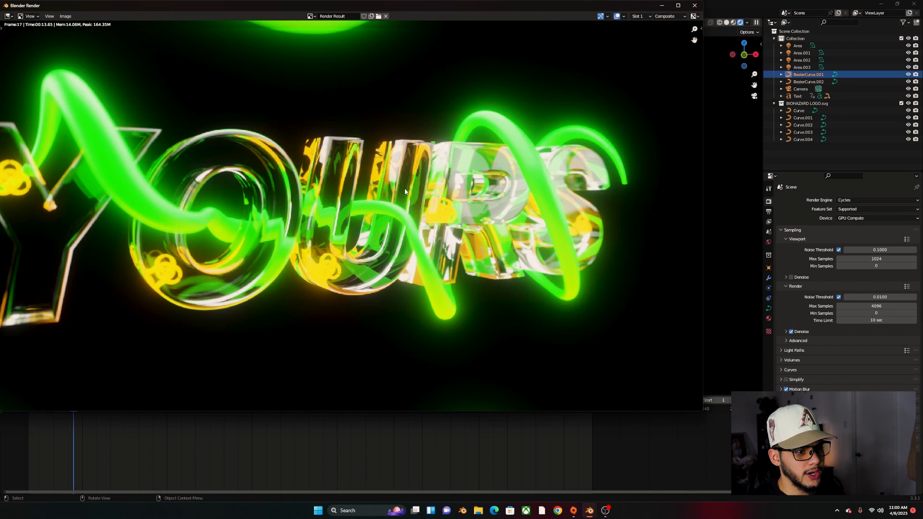
pyautogui.scroll(-3, 405, 192)
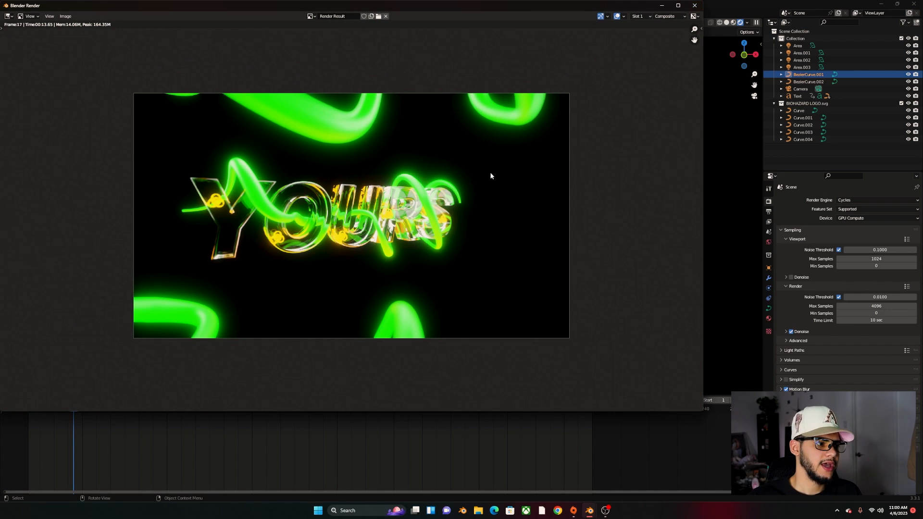
pyautogui.scroll(3, 314, 238)
pyautogui.scroll(-1, 315, 238)
pyautogui.scroll(2, 314, 238)
pyautogui.scroll(-2, 315, 238)
pyautogui.scroll(-4, 541, 118)
pyautogui.click(694, 5)
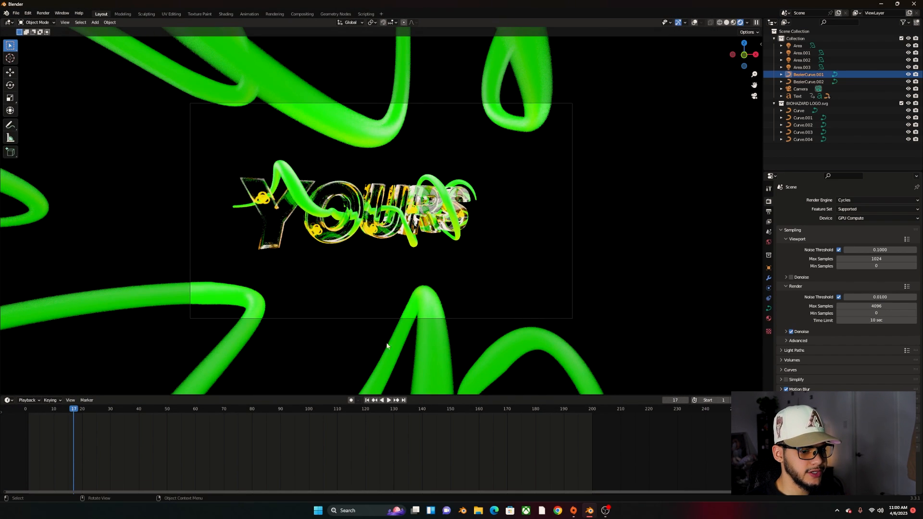
# Start rendering the full animation and fit the first frame within the render window.
pyautogui.click(43, 13)
pyautogui.click(58, 29)
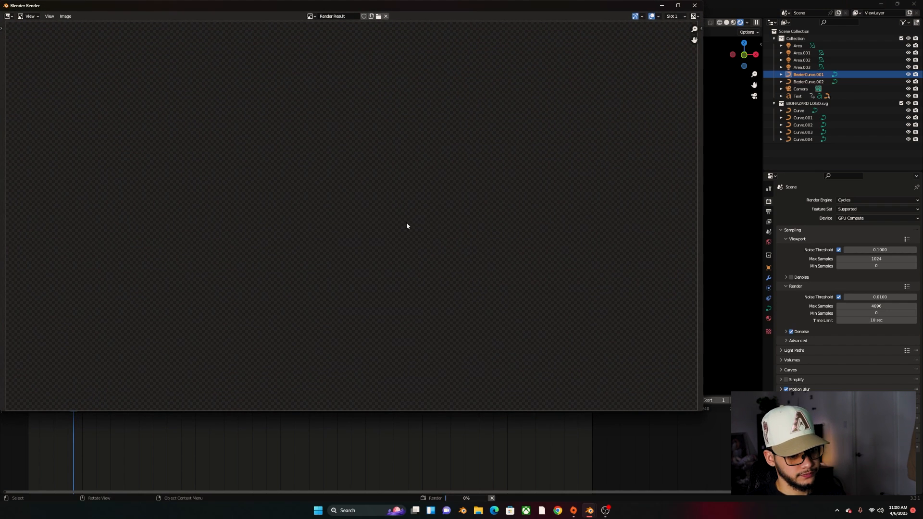
pyautogui.scroll(-1, 406, 228)
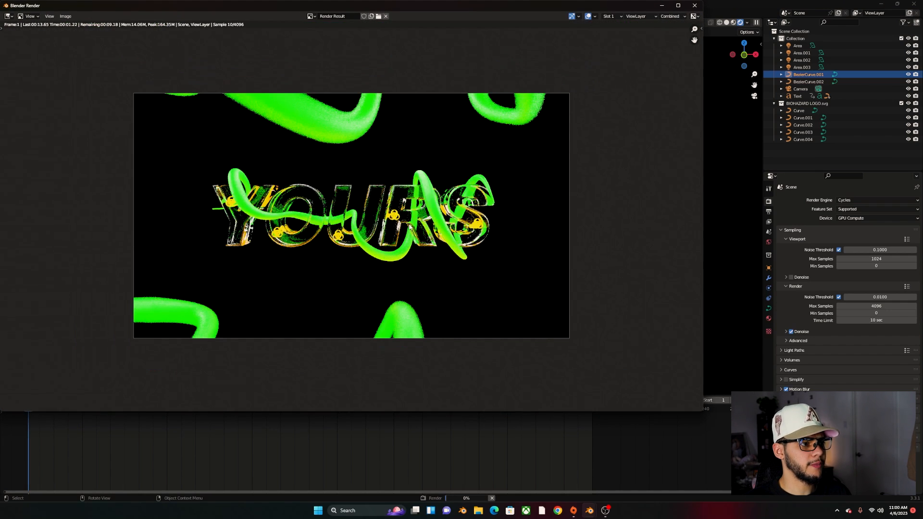